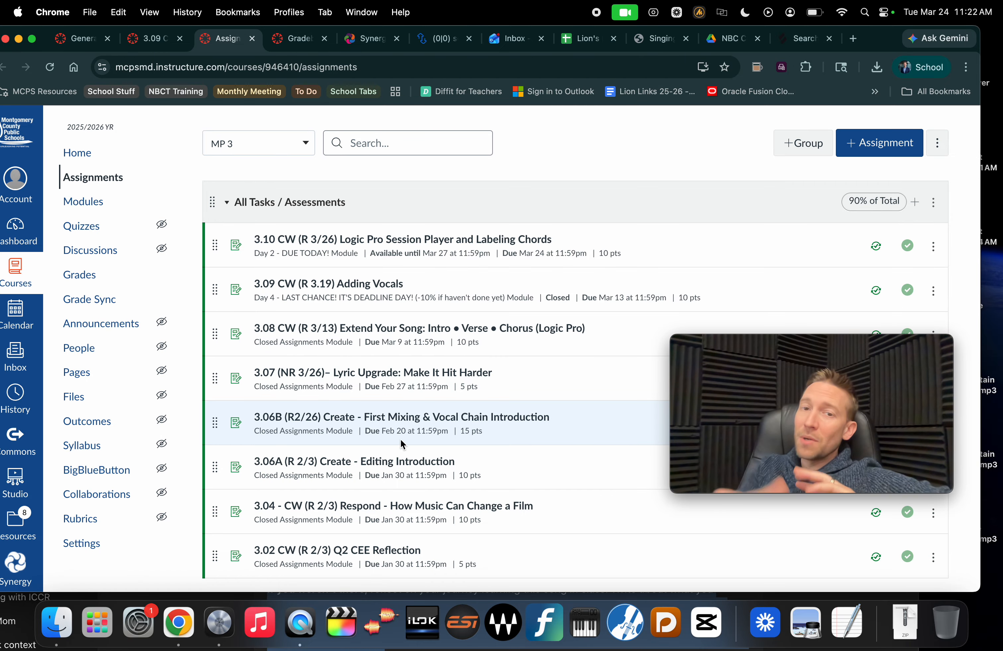
# Review the 3.09 Adding Vocals assignment and the instrument and key filters of the Splice search for "vocal c major 120 bpm"
pyautogui.click(150, 43)
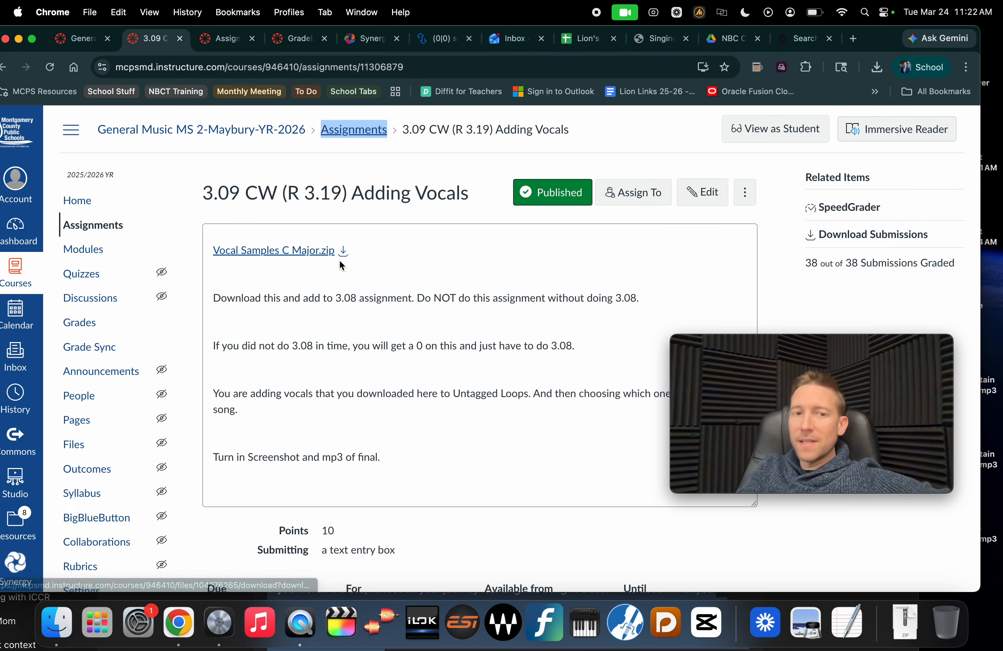
pyautogui.click(799, 42)
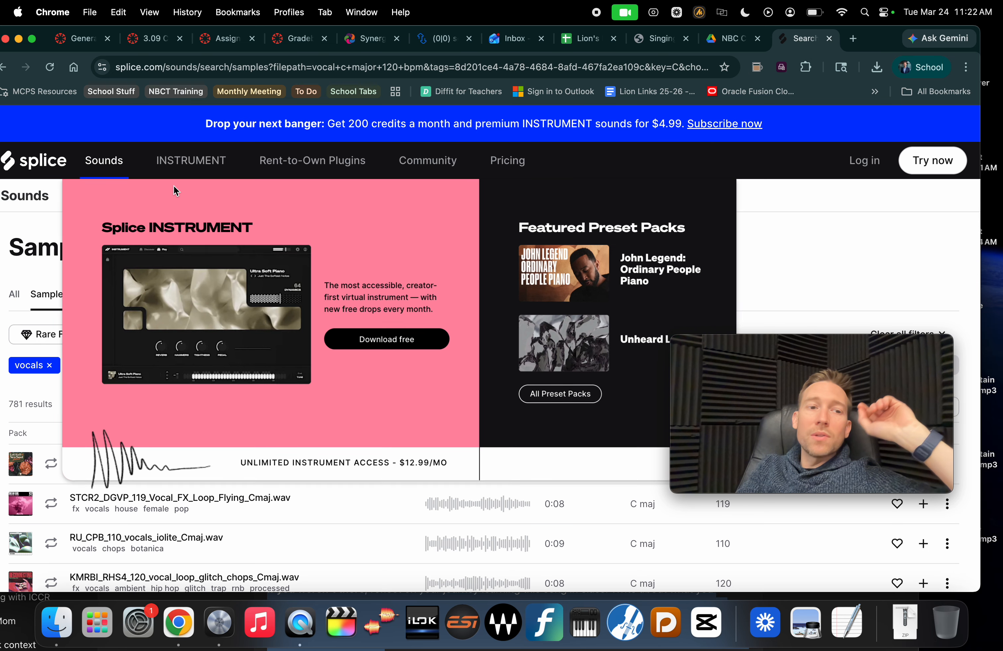
pyautogui.click(846, 253)
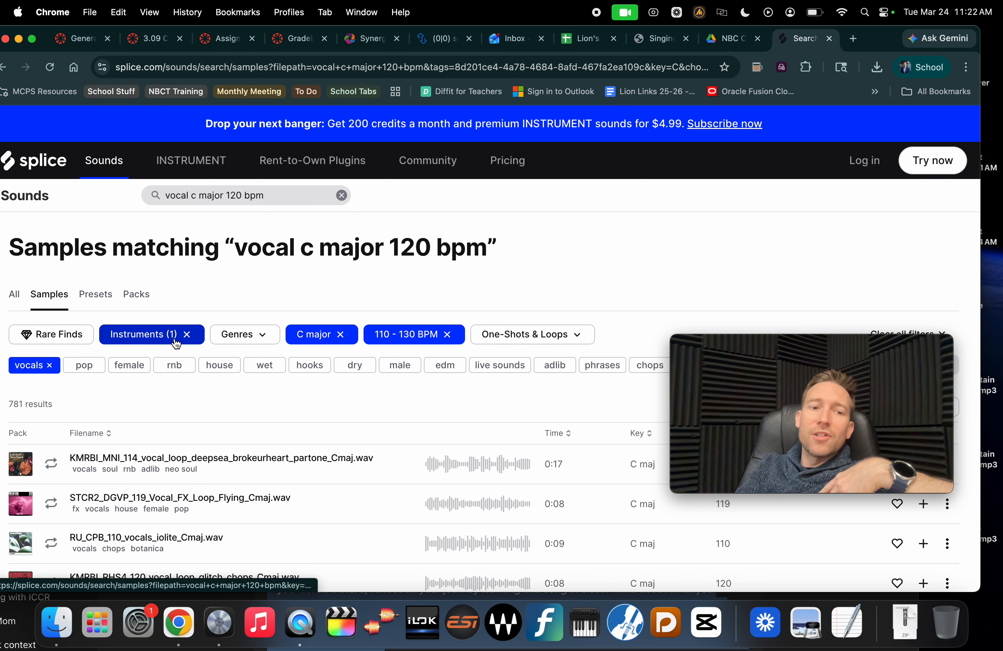
pyautogui.click(159, 342)
pyautogui.click(228, 305)
pyautogui.click(325, 330)
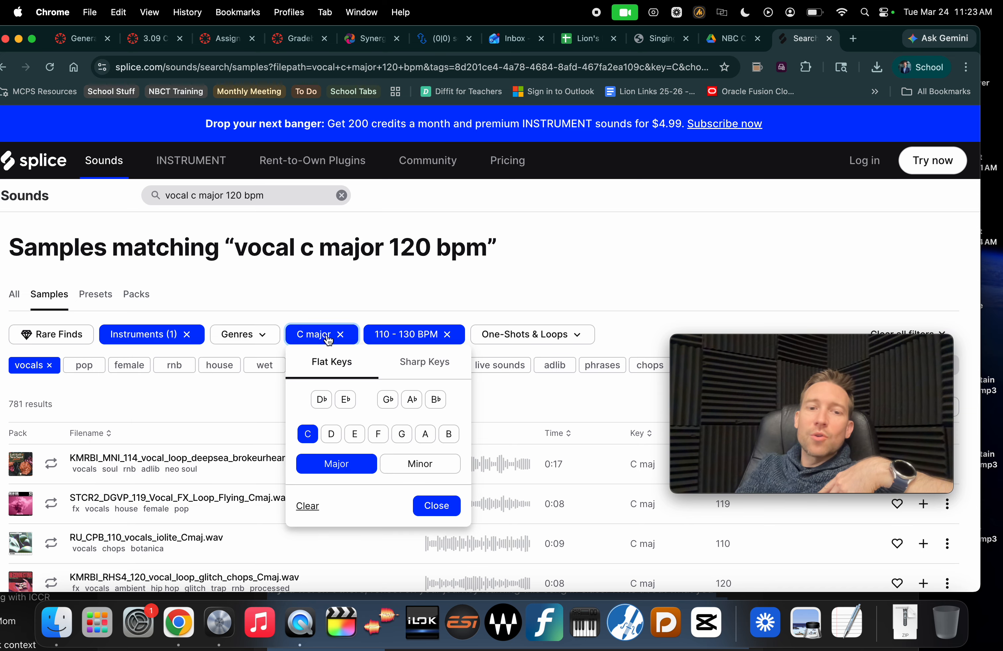
pyautogui.click(377, 279)
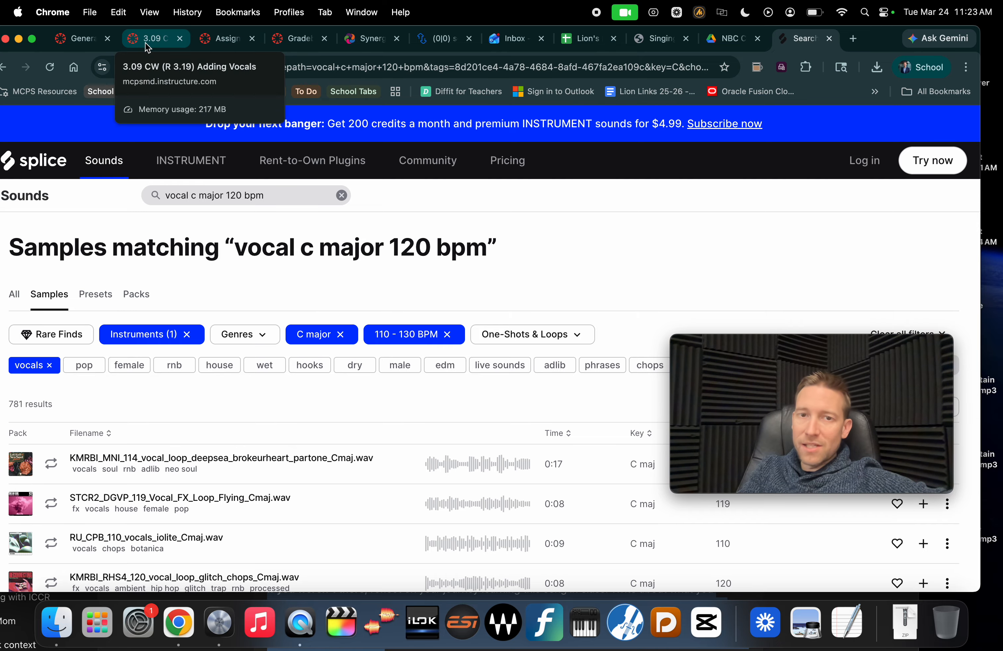
# Go back to the 3.09 assignment page and extract Vocal Samples C Major.zip in the Downloads folder
pyautogui.click(146, 41)
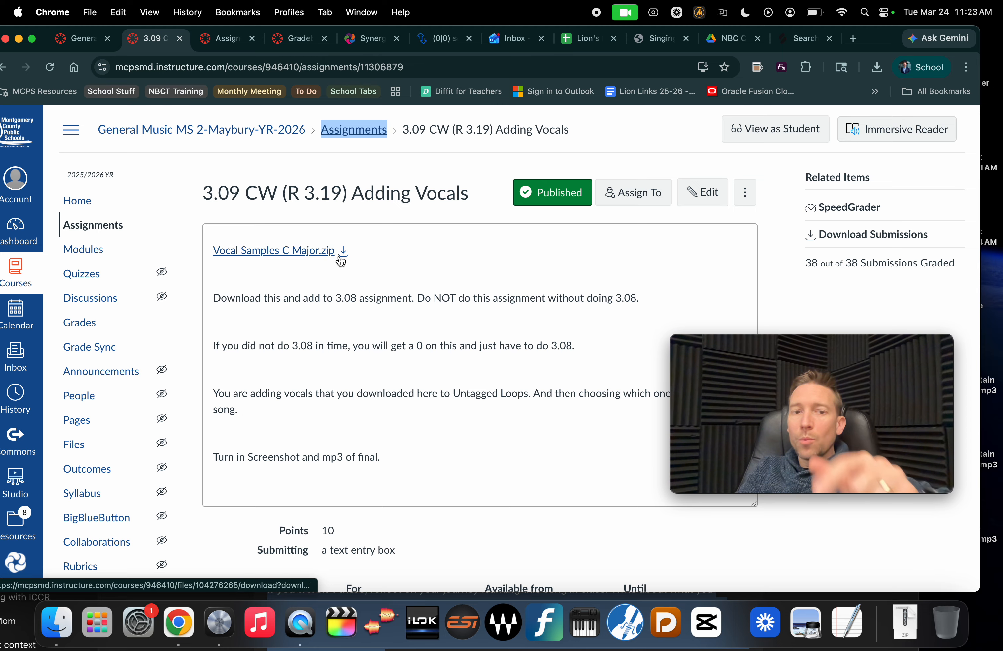
pyautogui.click(55, 633)
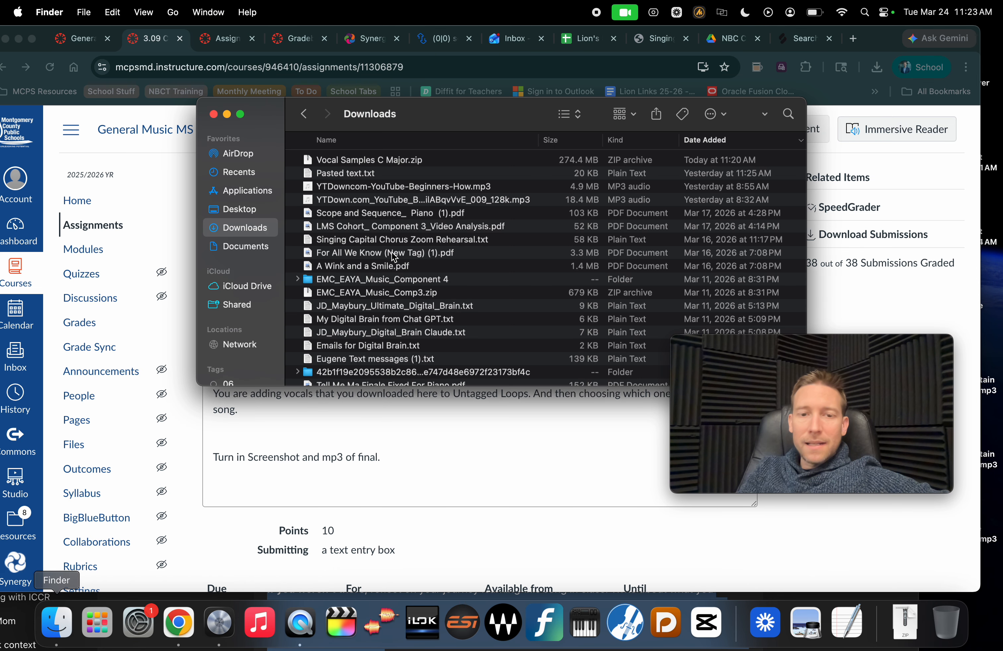
pyautogui.click(356, 166)
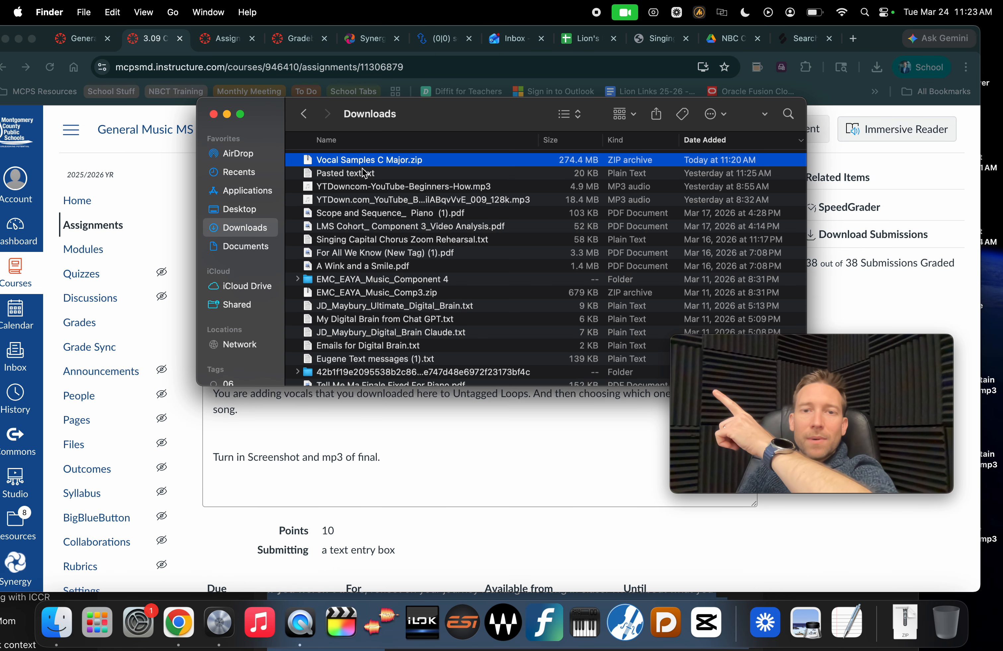
pyautogui.doubleClick(363, 168)
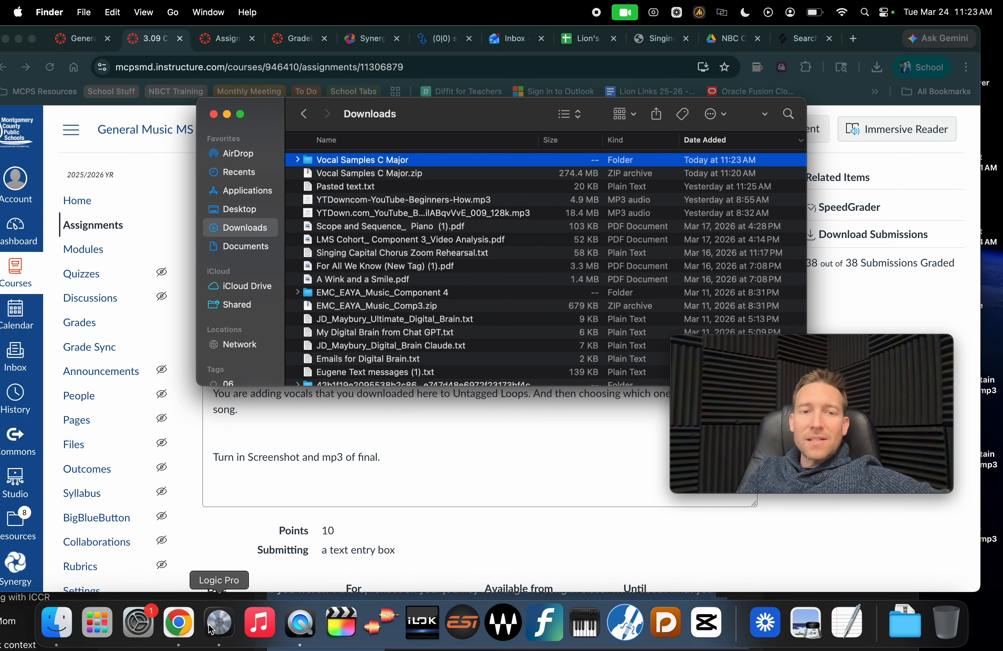
# Switch to the Flutter Life Extend Melody project in Logic Pro and show the loop browser
pyautogui.click(218, 621)
pyautogui.press('super+Tab')
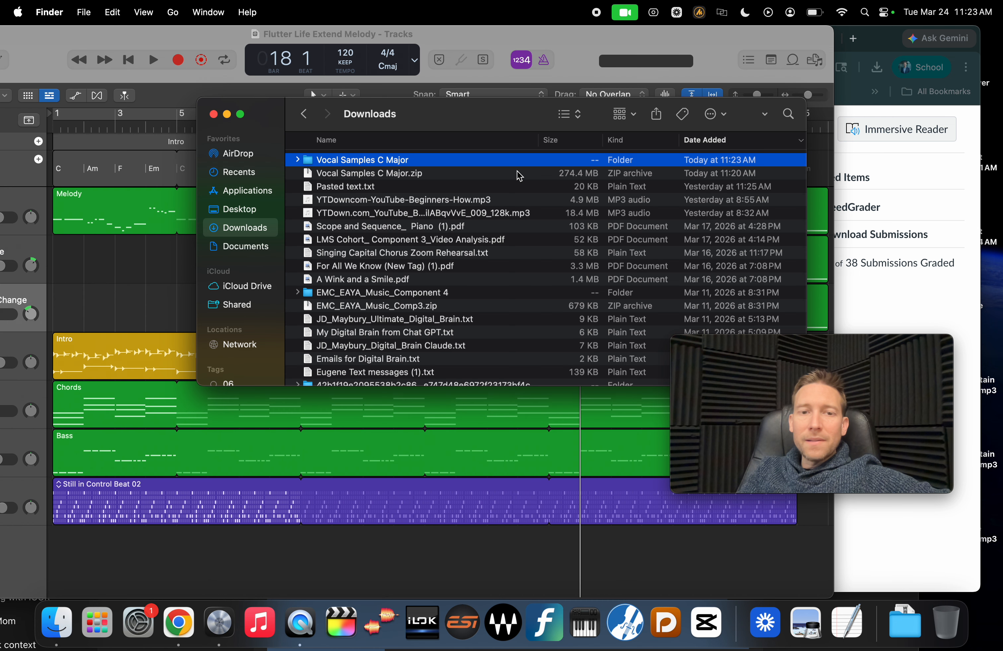
pyautogui.click(796, 63)
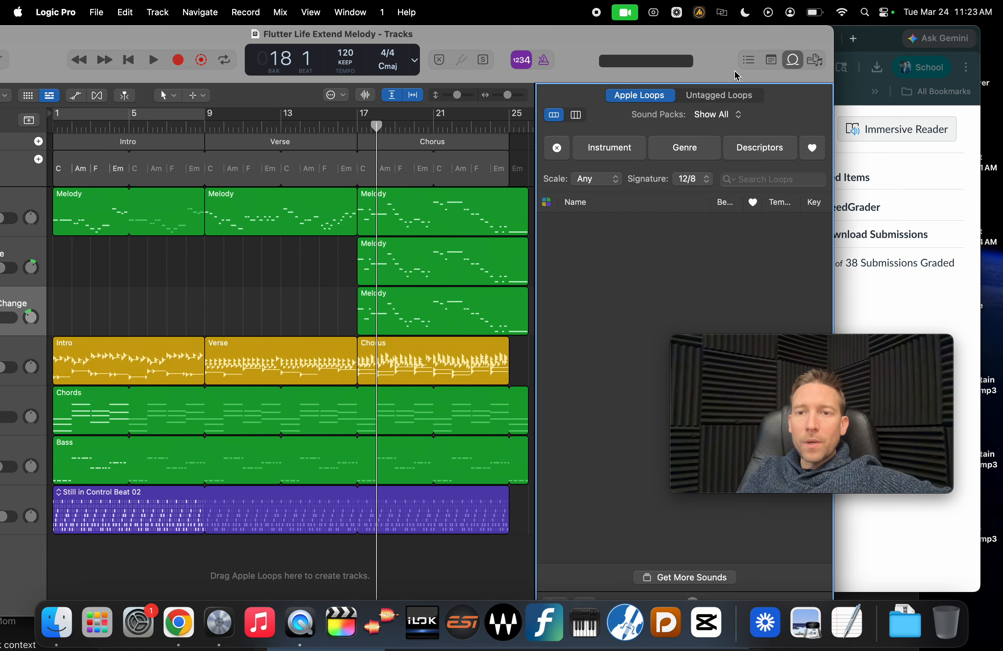
# Try to add the extracted Vocal Samples C Major folder from Downloads to Logic Pro's Untagged Loops
pyautogui.press('super+Tab')
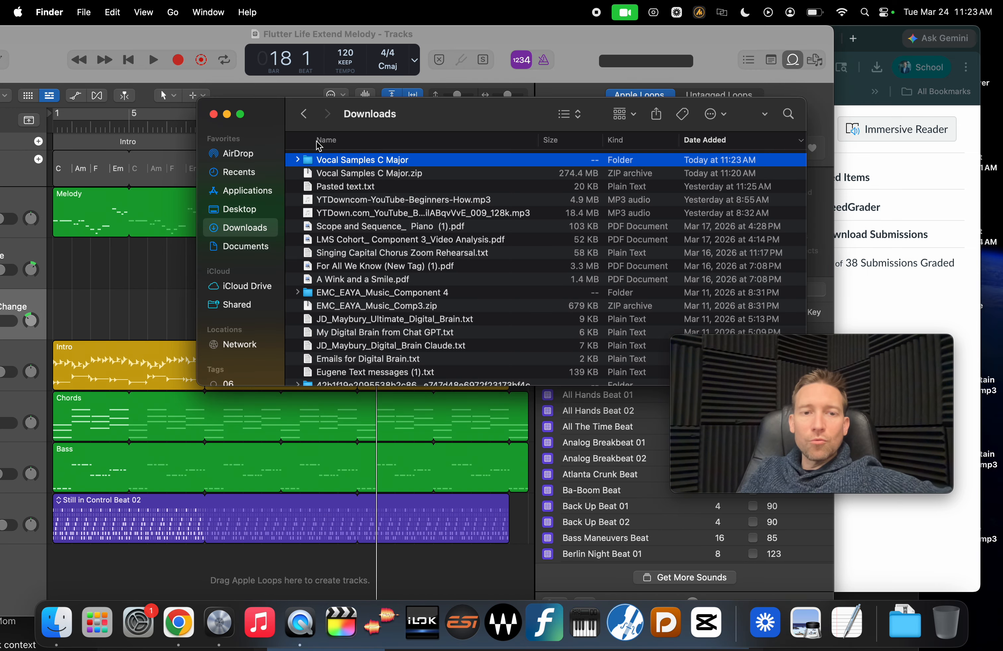
pyautogui.moveTo(269, 116); pyautogui.dragTo(221, 454)
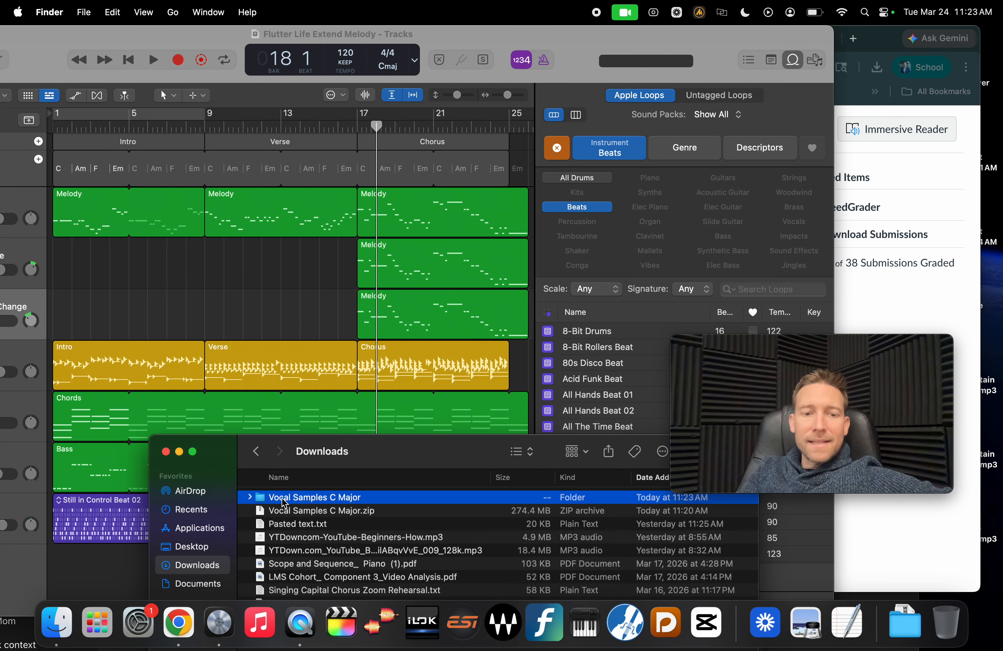
pyautogui.moveTo(283, 503); pyautogui.dragTo(603, 381)
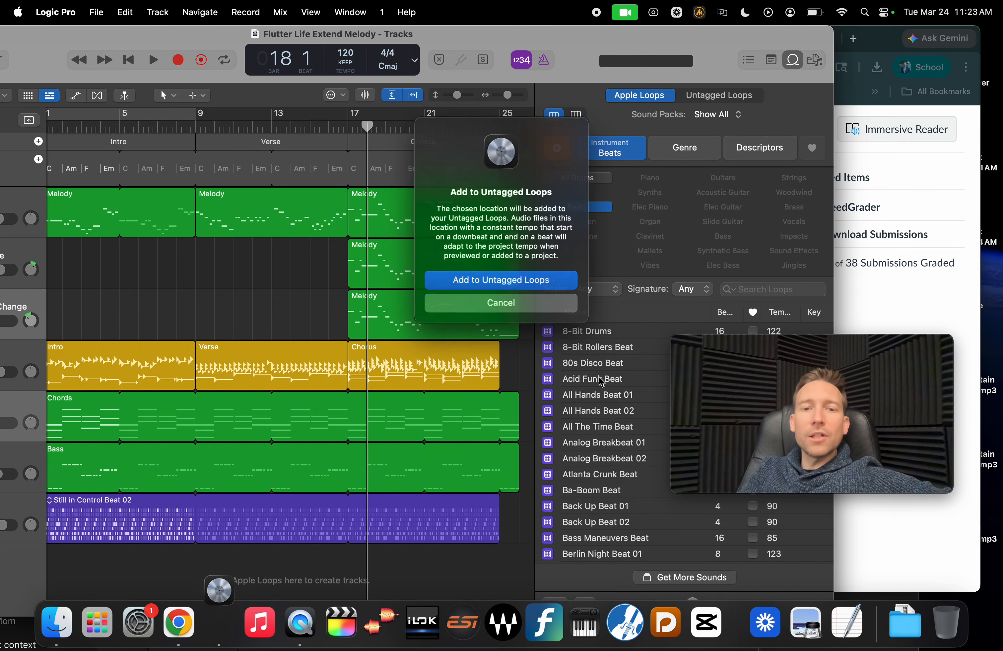
pyautogui.click(511, 280)
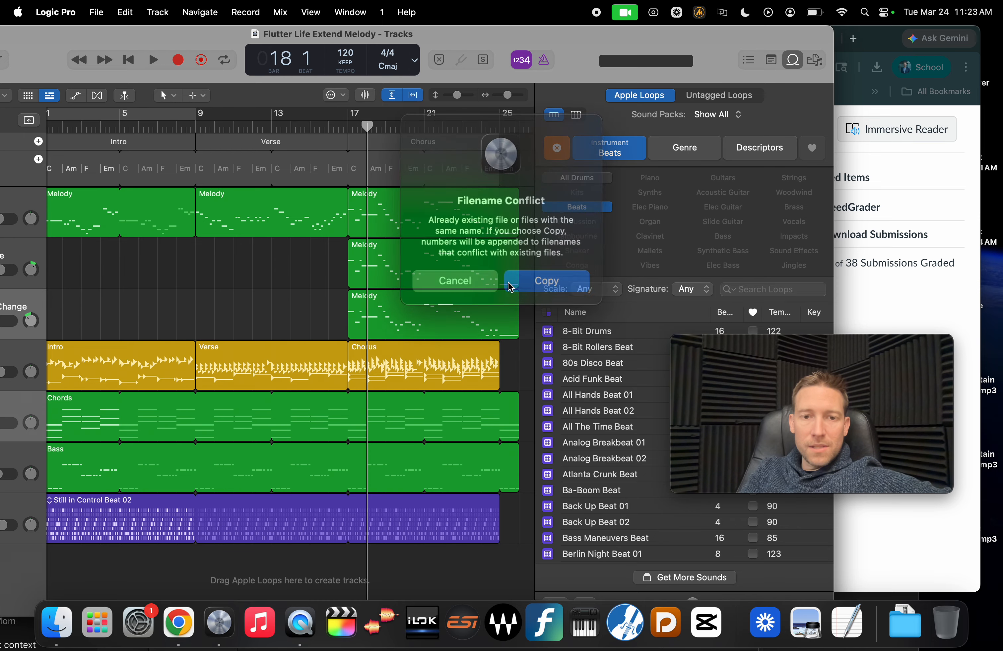
pyautogui.click(485, 277)
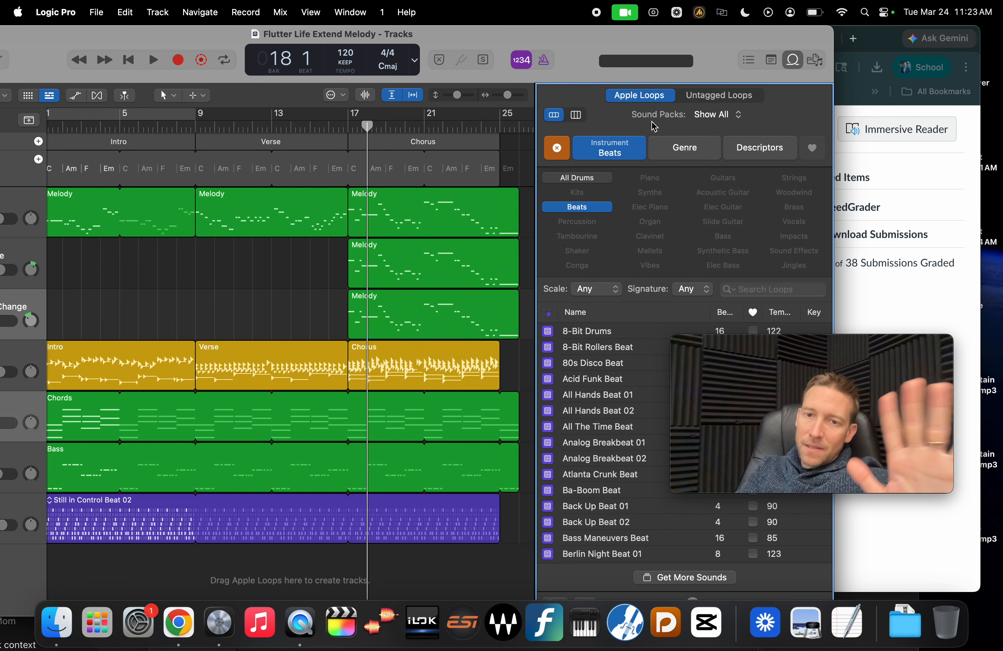
# Open the Vocal Samples C Major folder in Untagged Loops and audition the first CO_GT_111_vocal_female sample, playing the project briefly
pyautogui.click(714, 100)
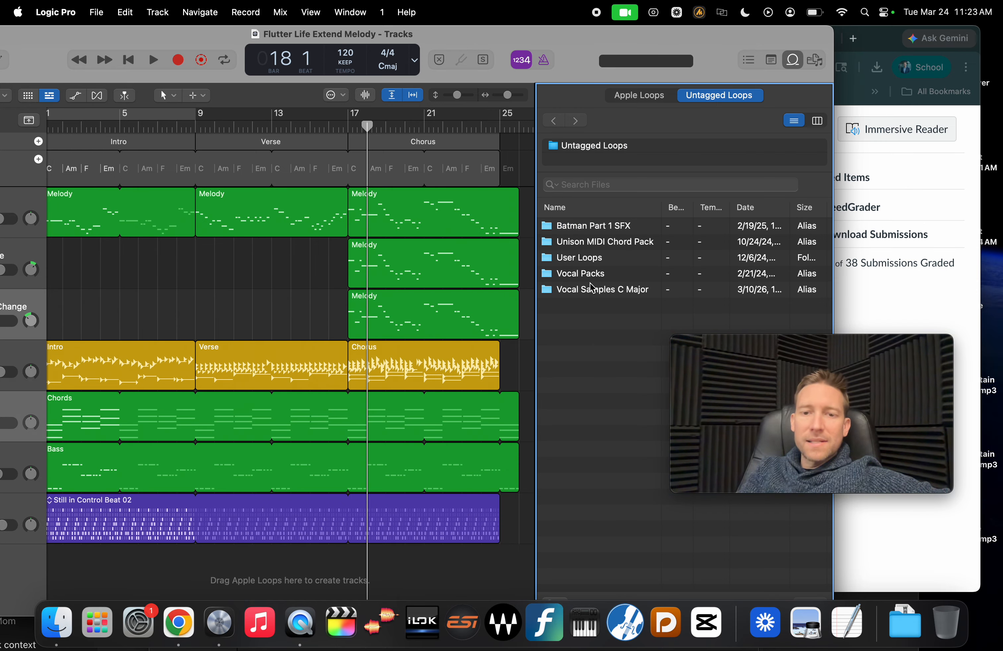
pyautogui.doubleClick(580, 292)
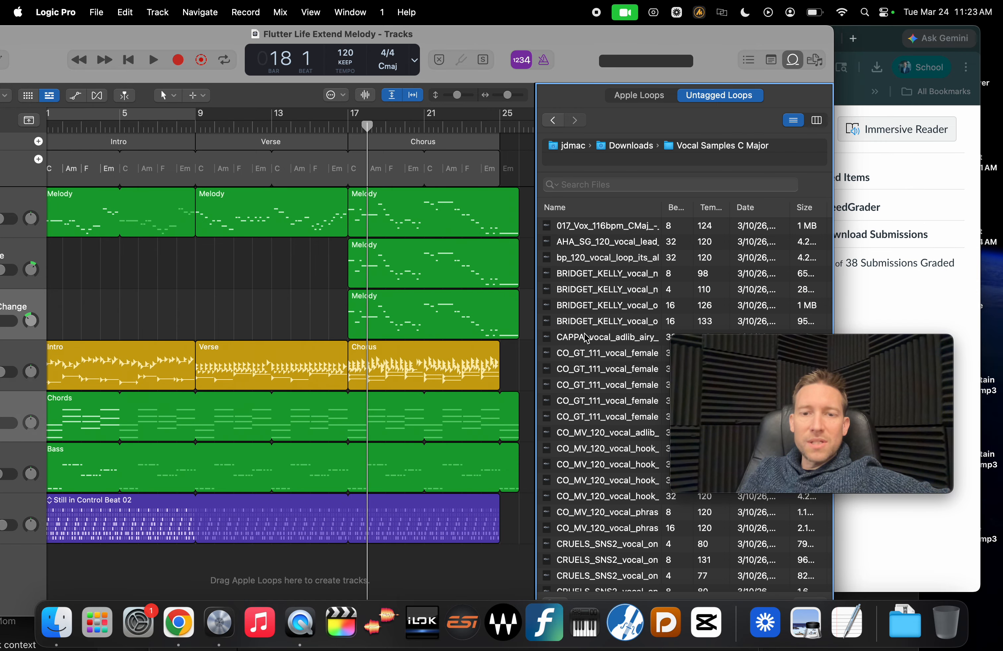
pyautogui.click(596, 357)
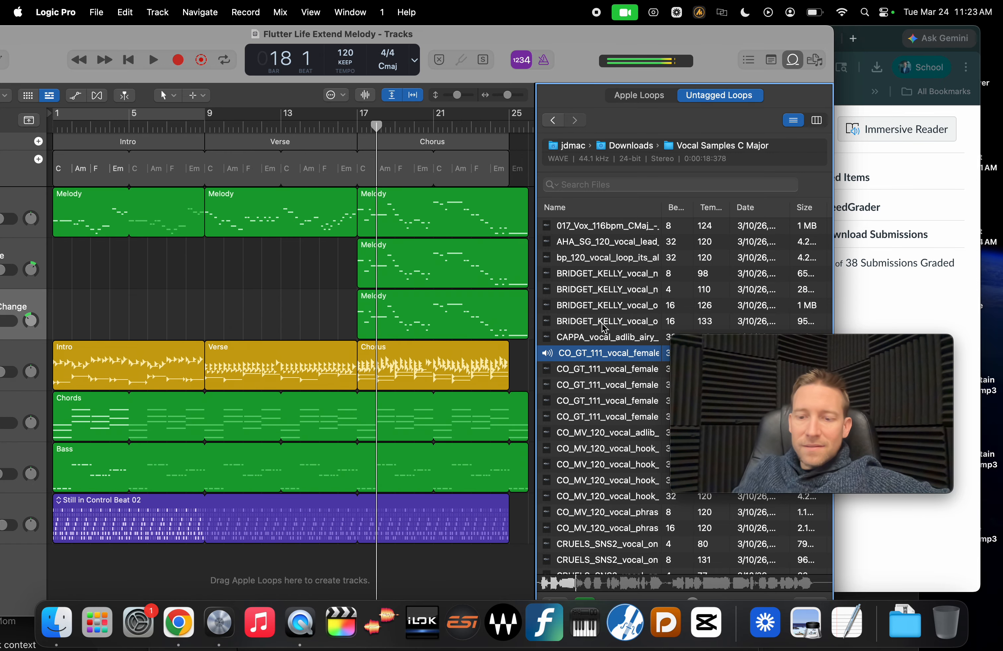
pyautogui.press('XF86AudioLowerVolume')
pyautogui.press('space')
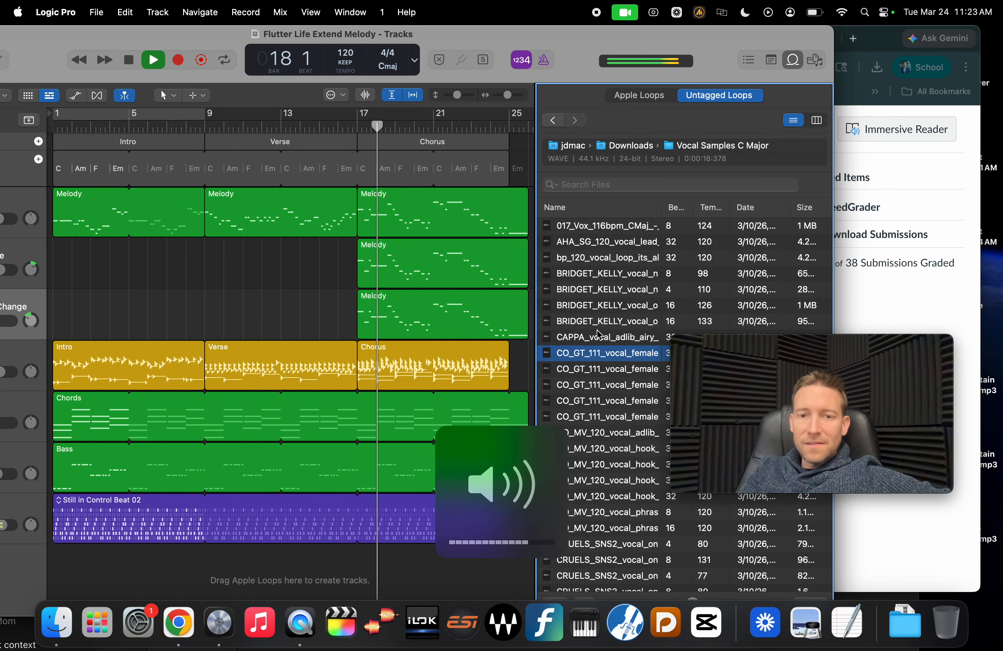
pyautogui.press('space')
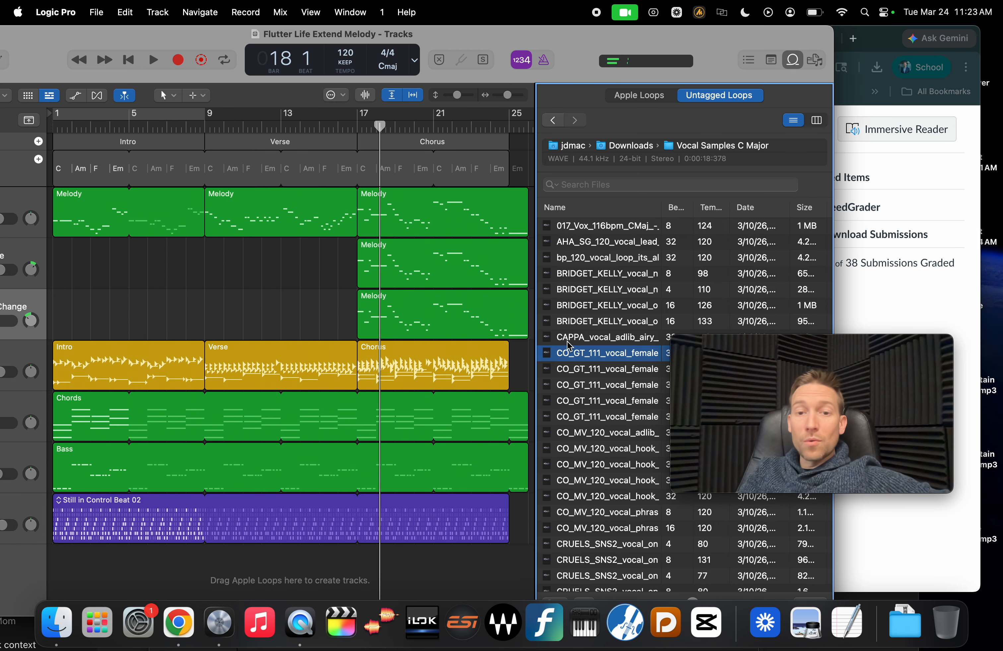
# Sort the vocal samples by tempo and audition the 120 BPM VOX_VIIQ_120_vocal_syn sample
pyautogui.scroll(-5, 568, 346)
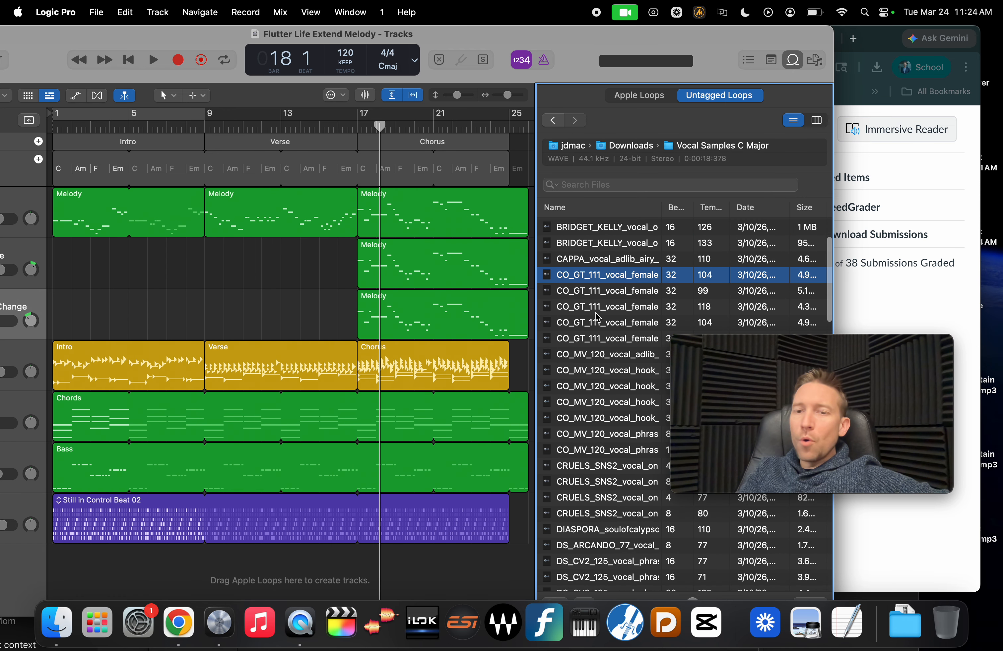
pyautogui.scroll(-12, 613, 408)
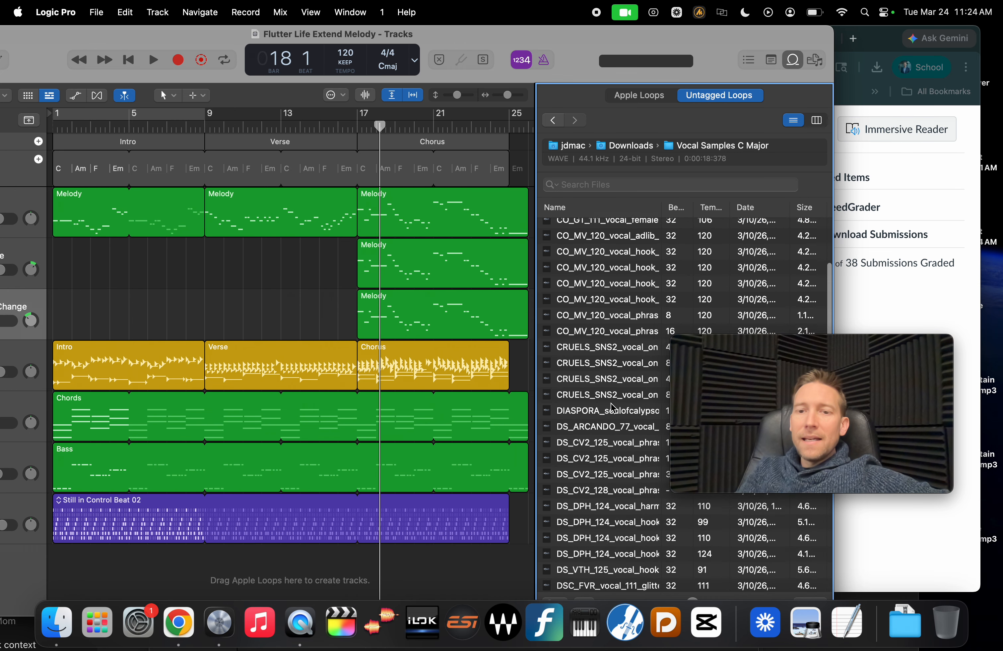
pyautogui.scroll(5, 613, 408)
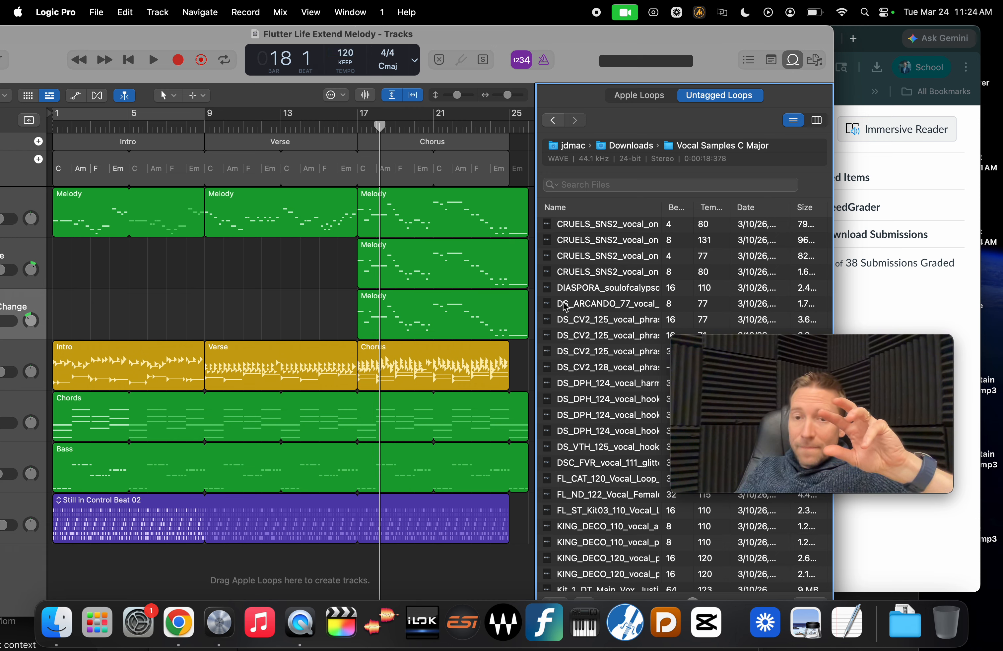
pyautogui.scroll(-15, 565, 307)
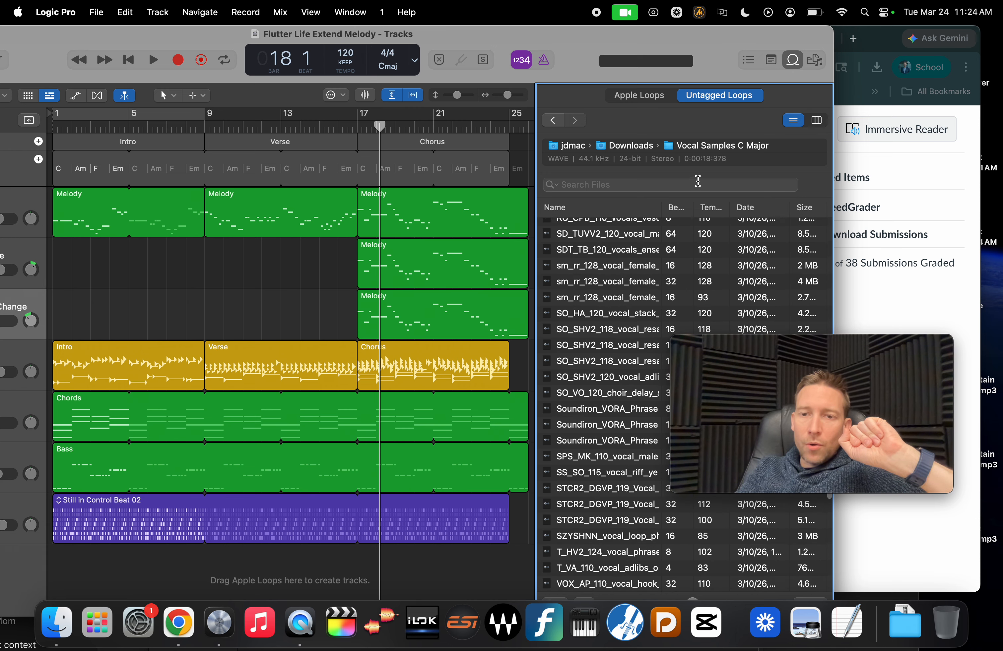
pyautogui.click(710, 207)
pyautogui.scroll(-10, 655, 334)
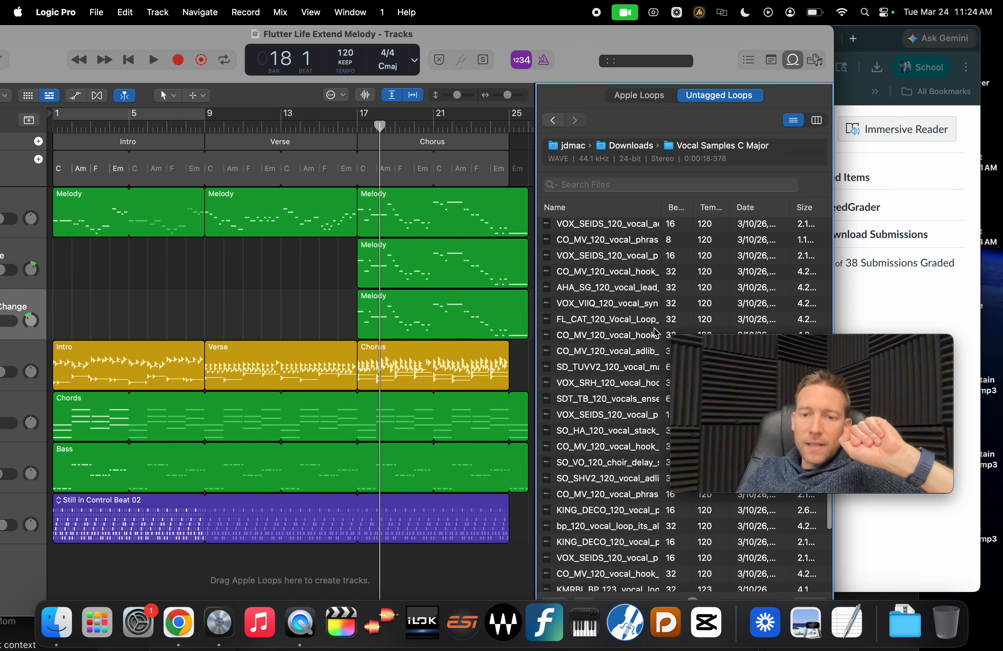
pyautogui.scroll(-1, 655, 333)
pyautogui.click(606, 298)
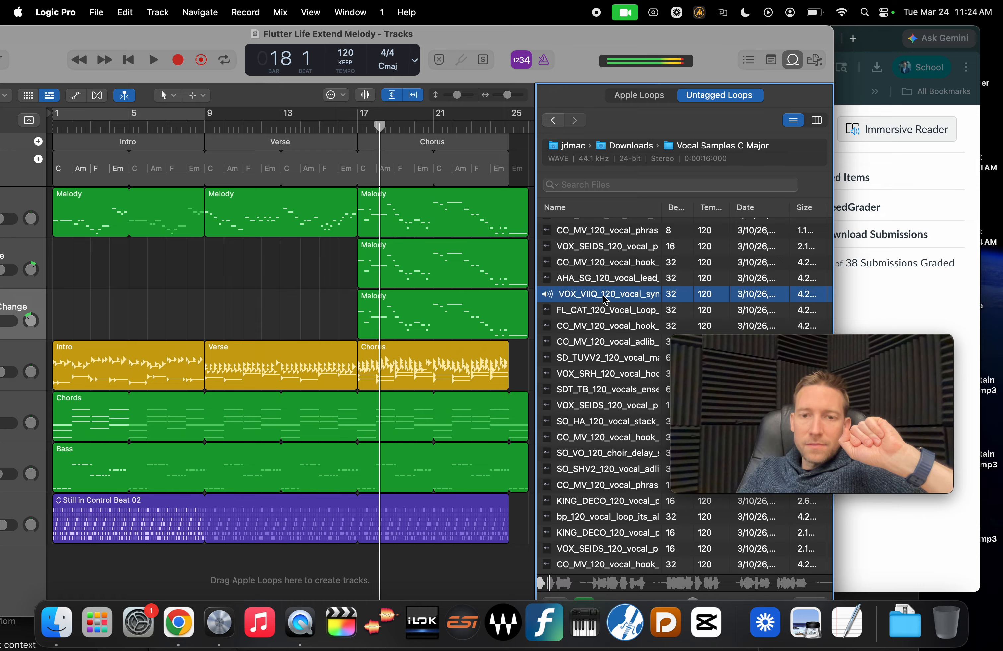
pyautogui.click(606, 298)
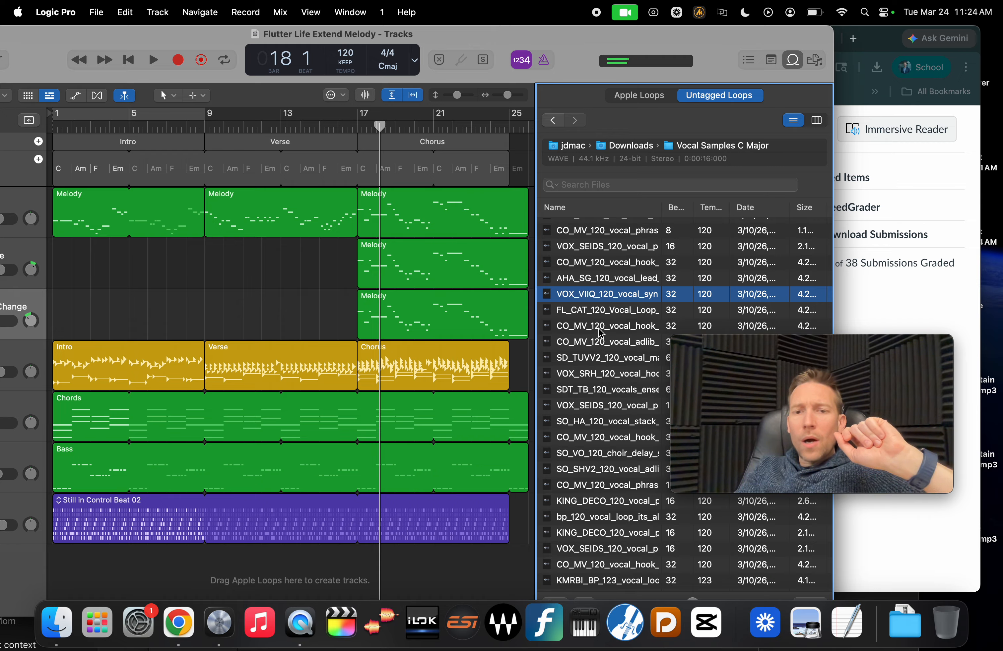
# Audition the 110 BPM FL_ST_Kit03_110_Vocal sample and place it on a new track at bar 9, the start of the Verse
pyautogui.scroll(10, 601, 322)
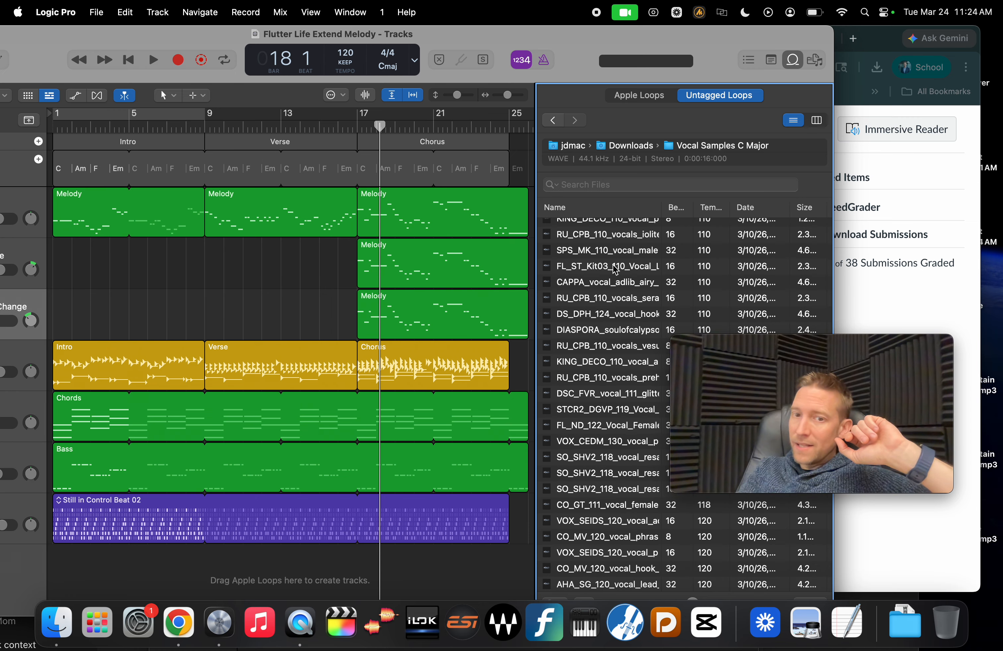
pyautogui.click(610, 267)
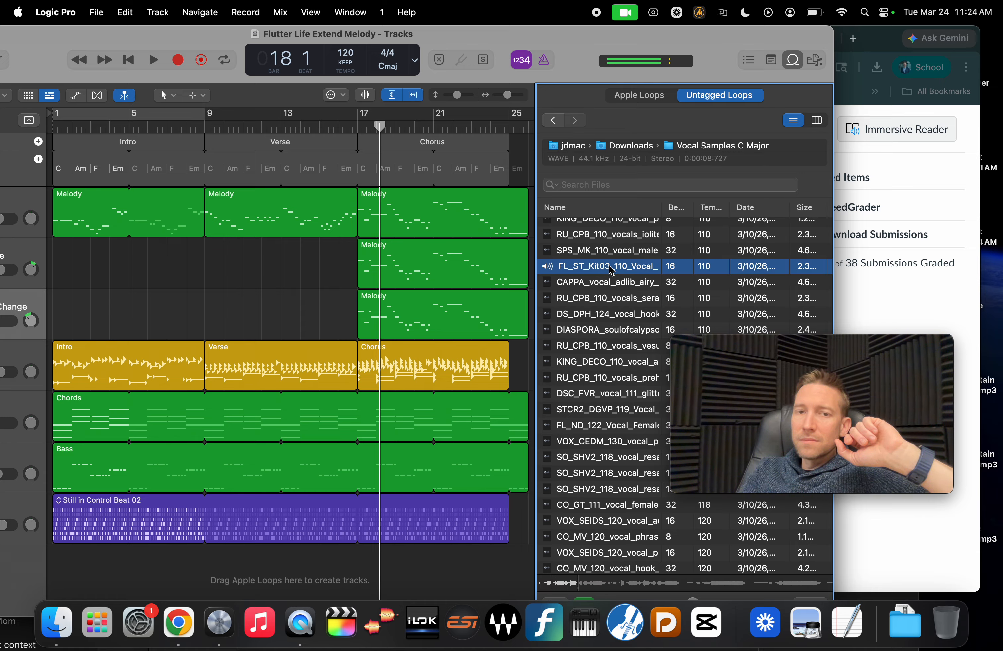
pyautogui.click(610, 267)
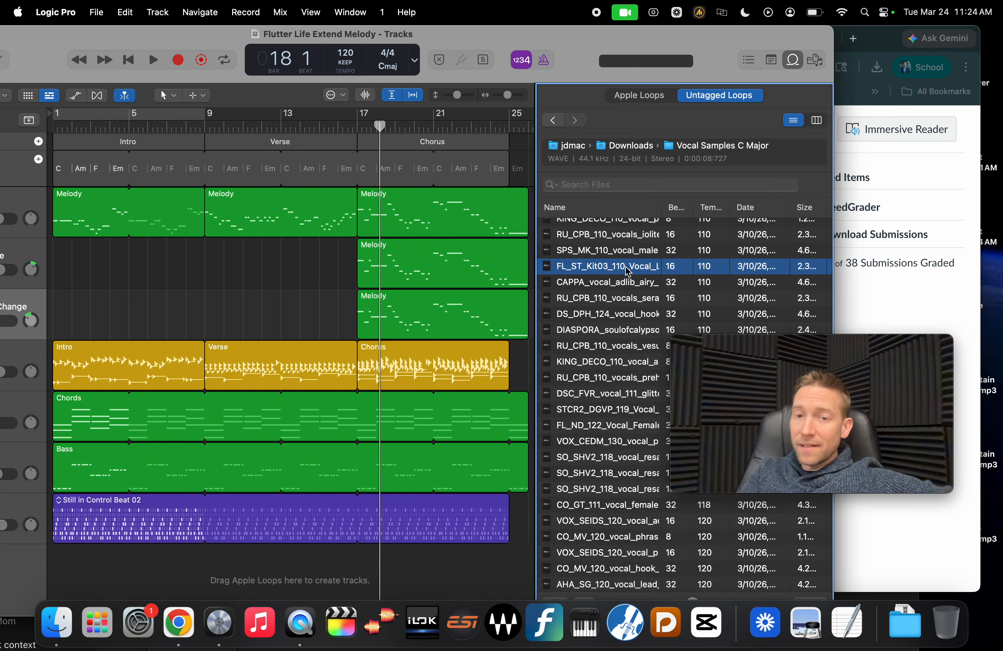
pyautogui.moveTo(627, 271); pyautogui.dragTo(210, 589)
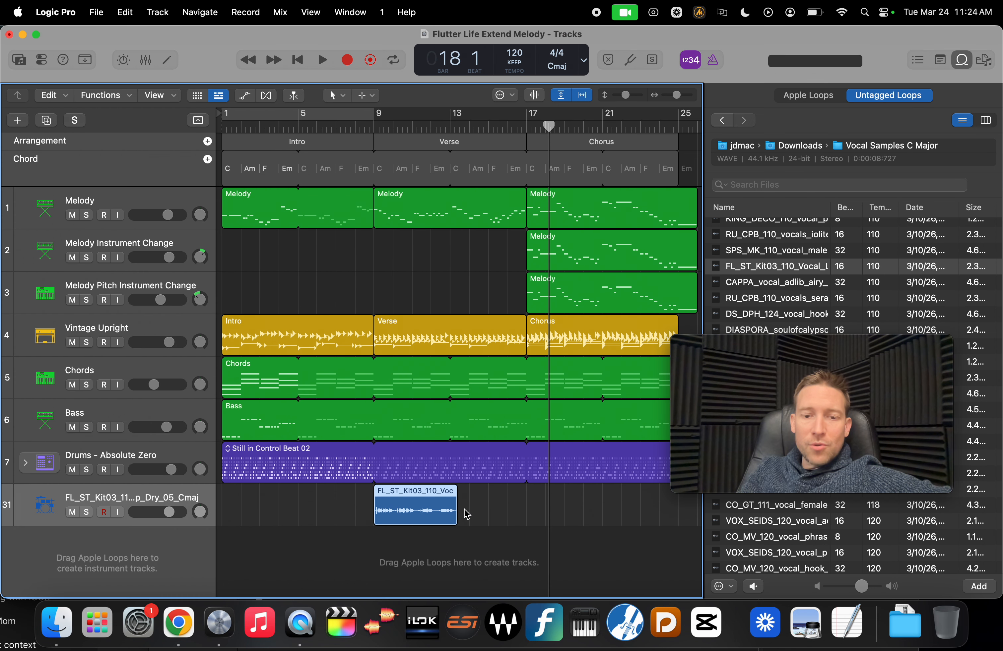
# Turn on Flex for the new vocal track after undoing a trial extension of its region
pyautogui.moveTo(455, 514); pyautogui.dragTo(469, 519)
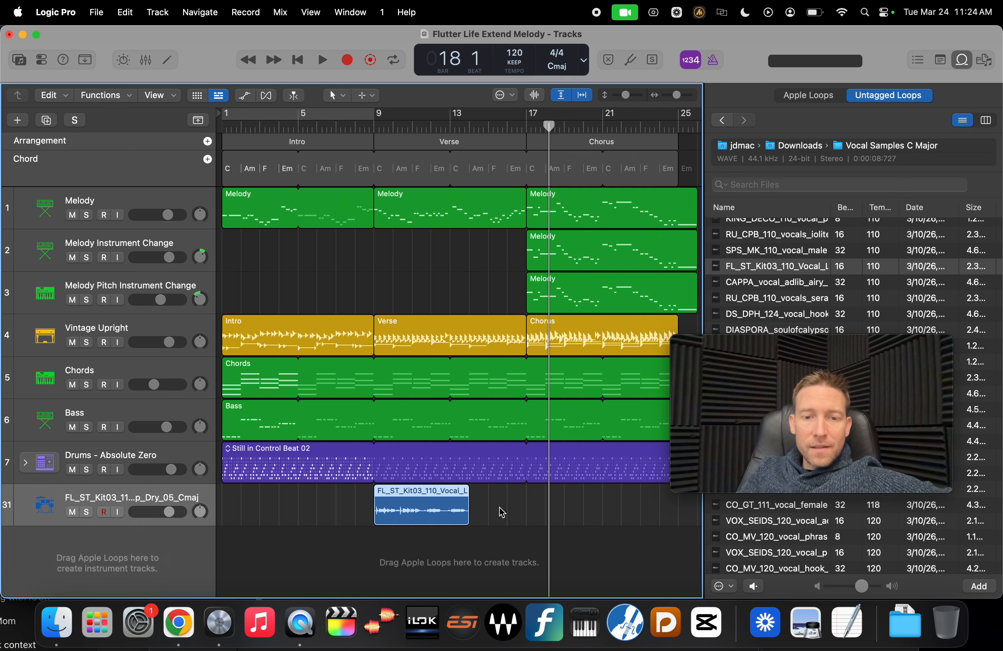
pyautogui.press('super+z')
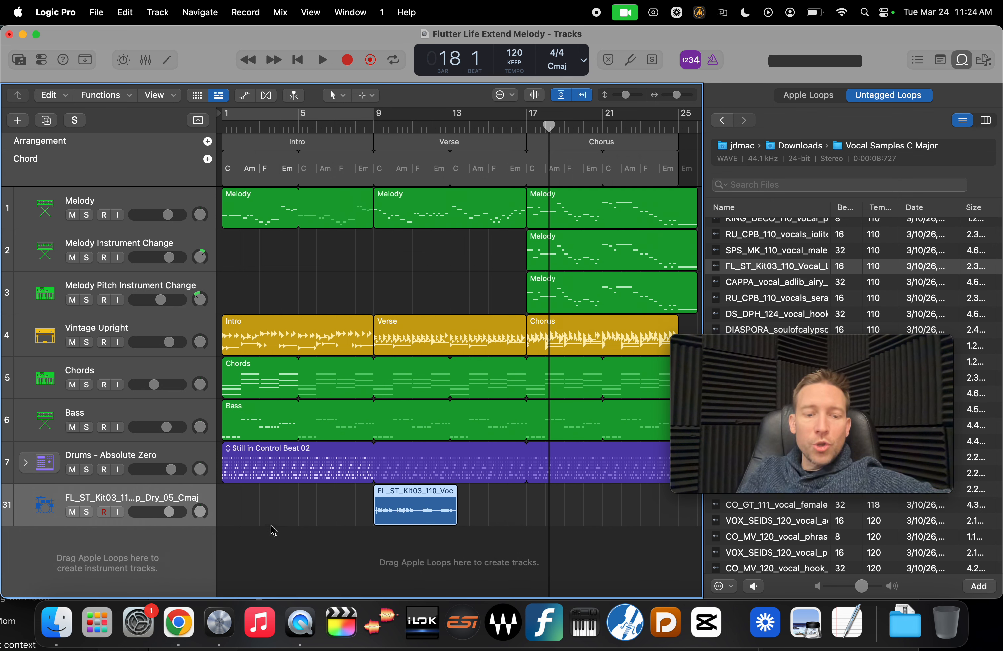
pyautogui.press('super+f')
pyautogui.click(135, 513)
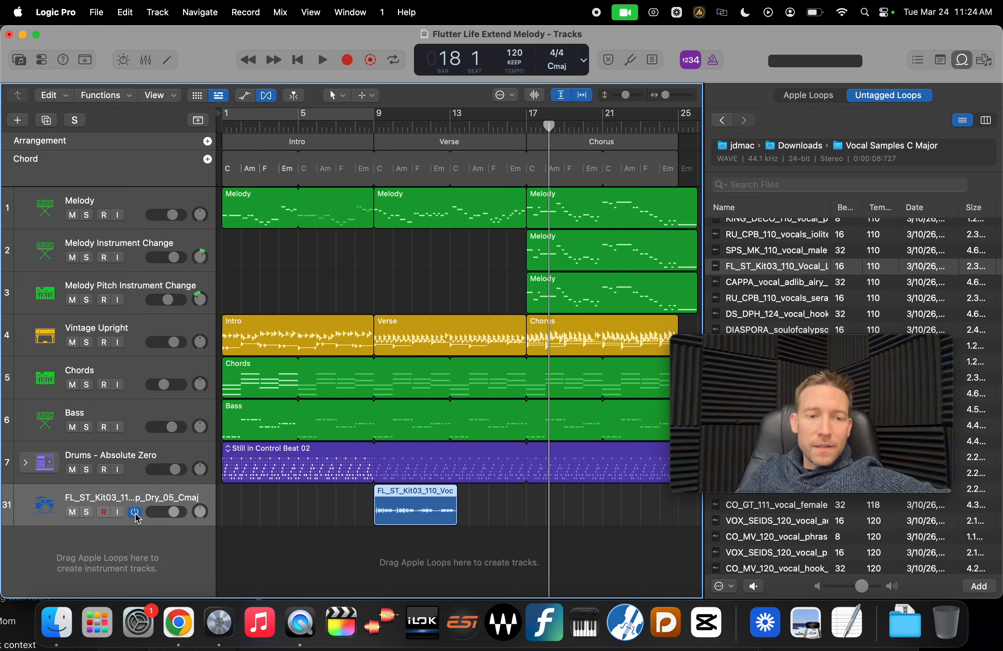
# Try stretching the flexed FL_ST_Kit03_110 vocal region past bar 13, and undo back to before its track was added
pyautogui.moveTo(452, 499); pyautogui.dragTo(469, 499)
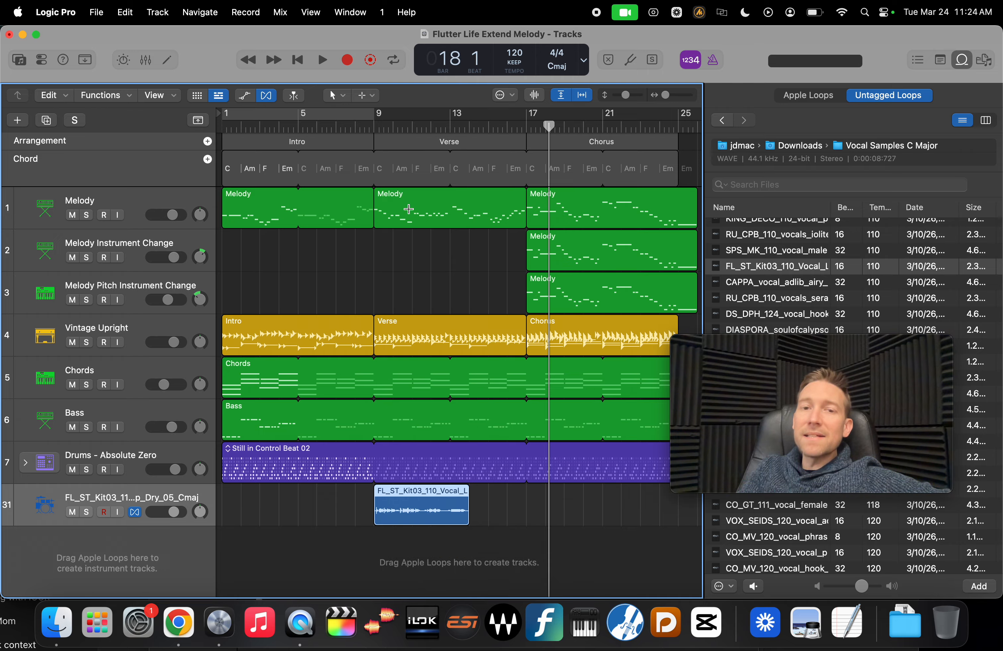
pyautogui.press('super+z')
pyautogui.press('super+z')
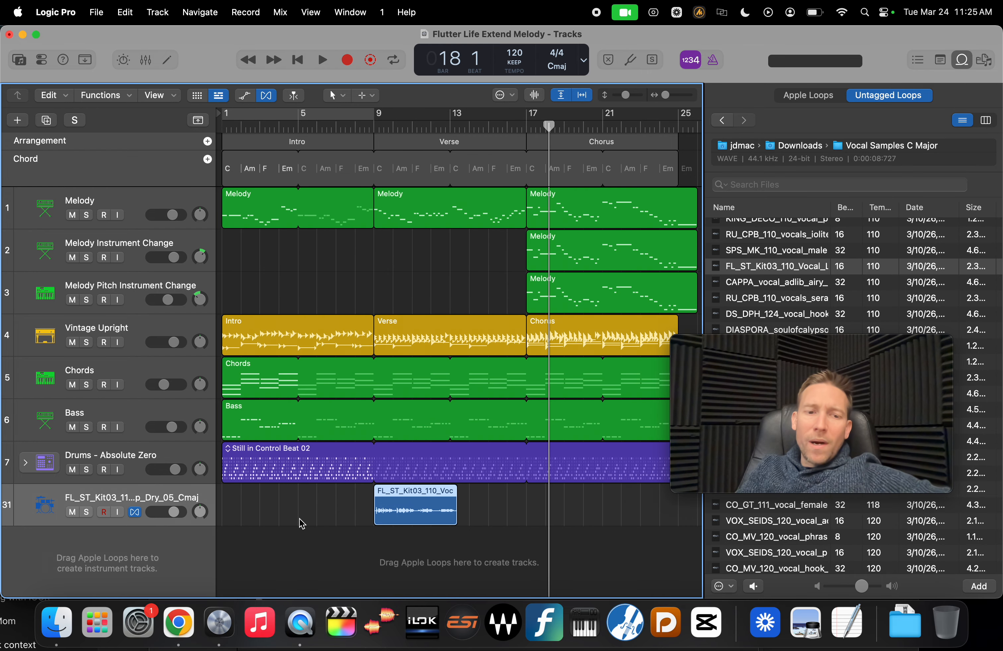
pyautogui.press('super+z')
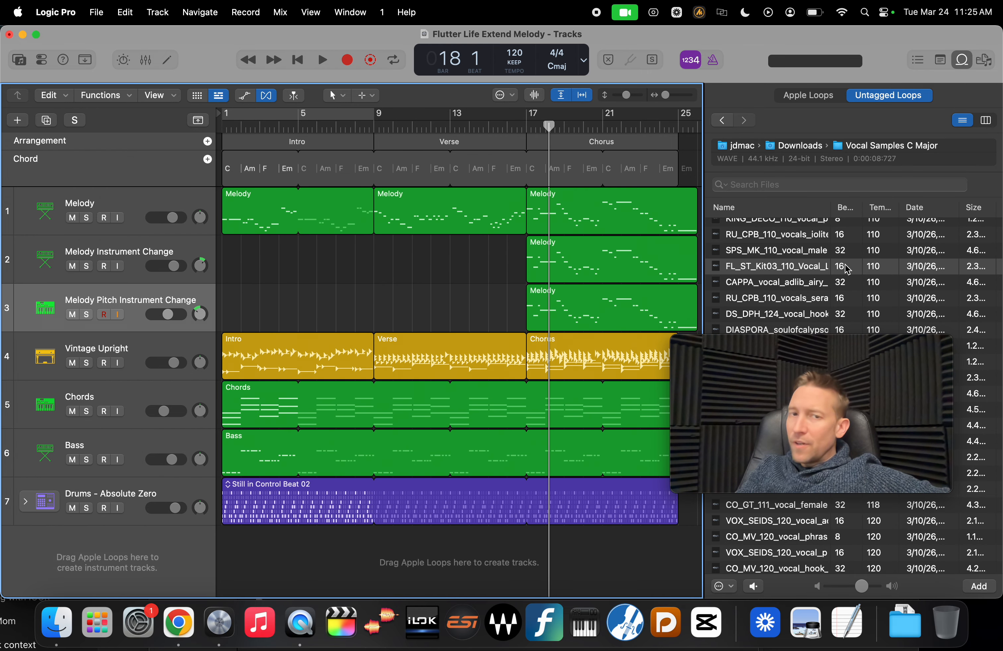
# Audition the 110 BPM DIASPORA_soulofcalypso vocal sample and play the song briefly from the Chorus to compare
pyautogui.scroll(-2, 787, 305)
pyautogui.click(788, 295)
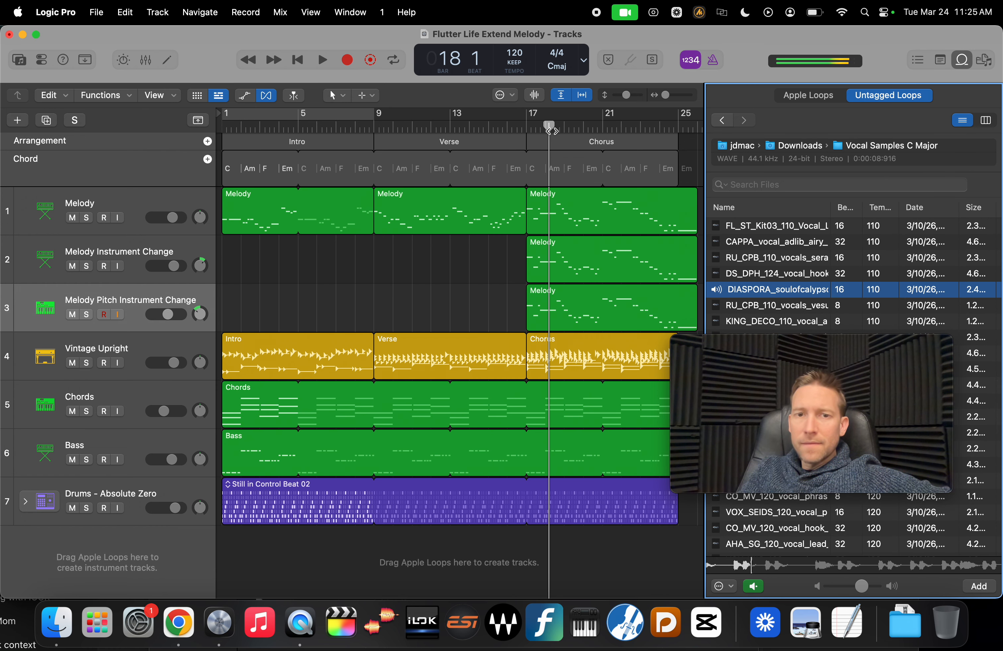
pyautogui.press('space')
pyautogui.press('space')
# Set the project tempo to 110 BPM
pyautogui.moveTo(515, 53); pyautogui.dragTo(515, 88)
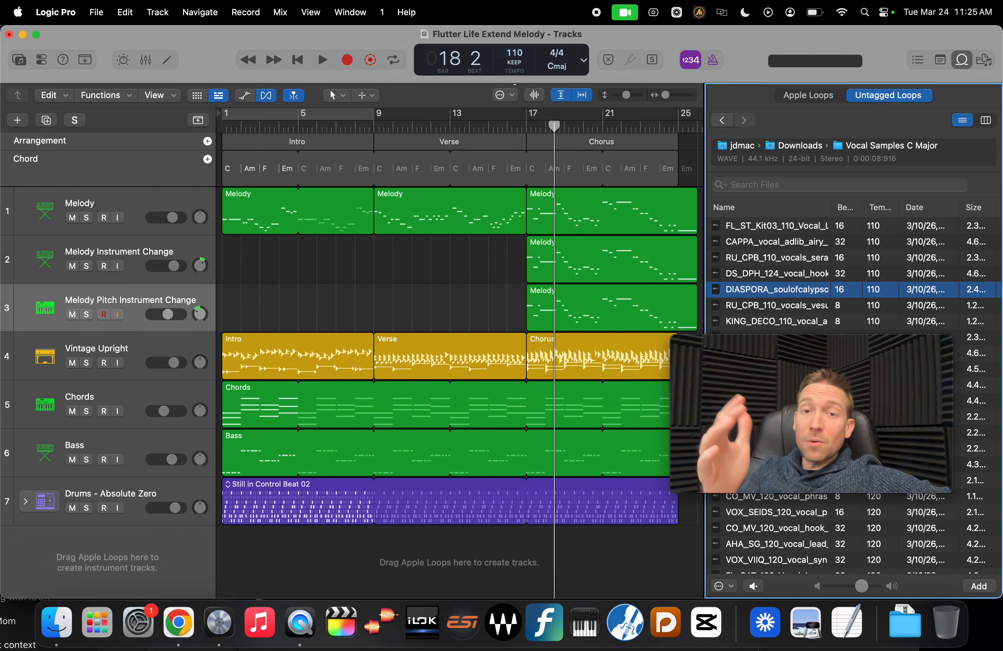
pyautogui.moveTo(513, 61); pyautogui.dragTo(509, 54)
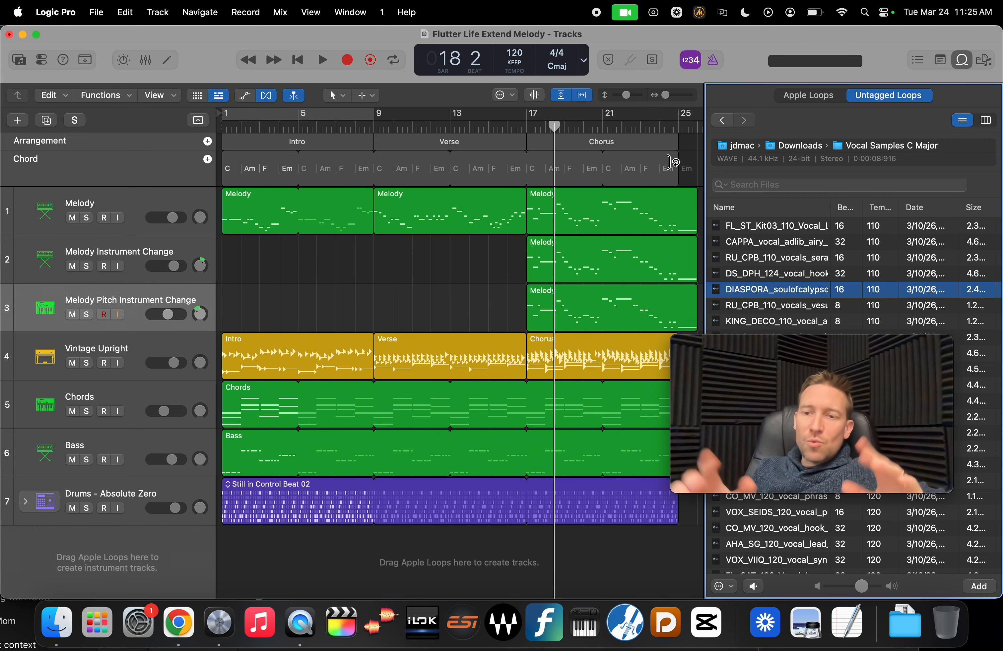
pyautogui.moveTo(521, 54); pyautogui.dragTo(515, 69)
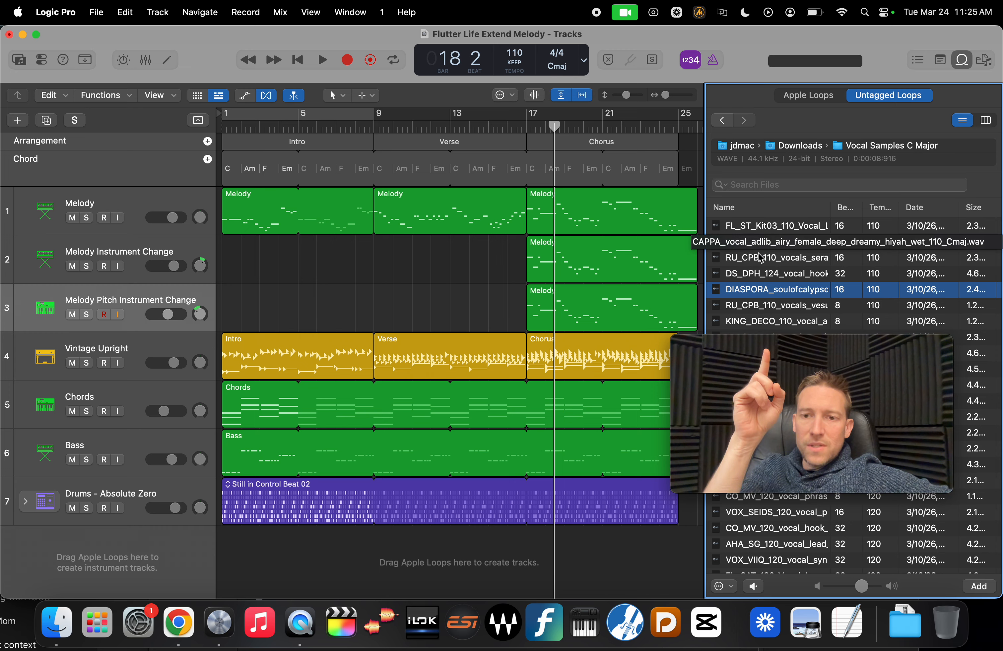
# Audition the 8-beat RU_CPB_110_vocals_vesuvianite sample and play the song briefly in the Chorus and from bar 1
pyautogui.click(789, 306)
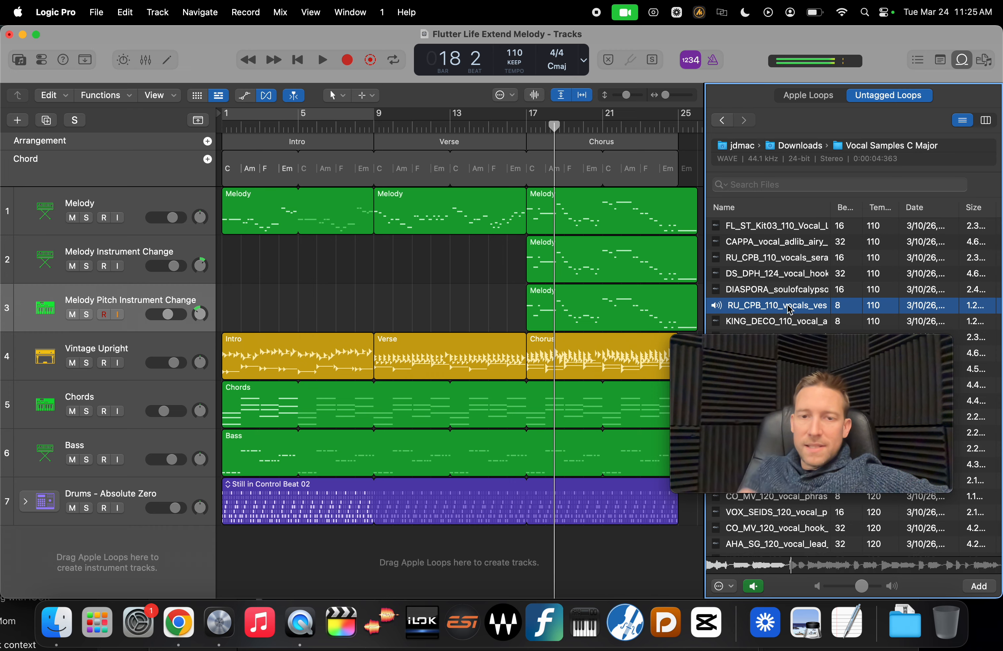
pyautogui.press('space')
pyautogui.press('space')
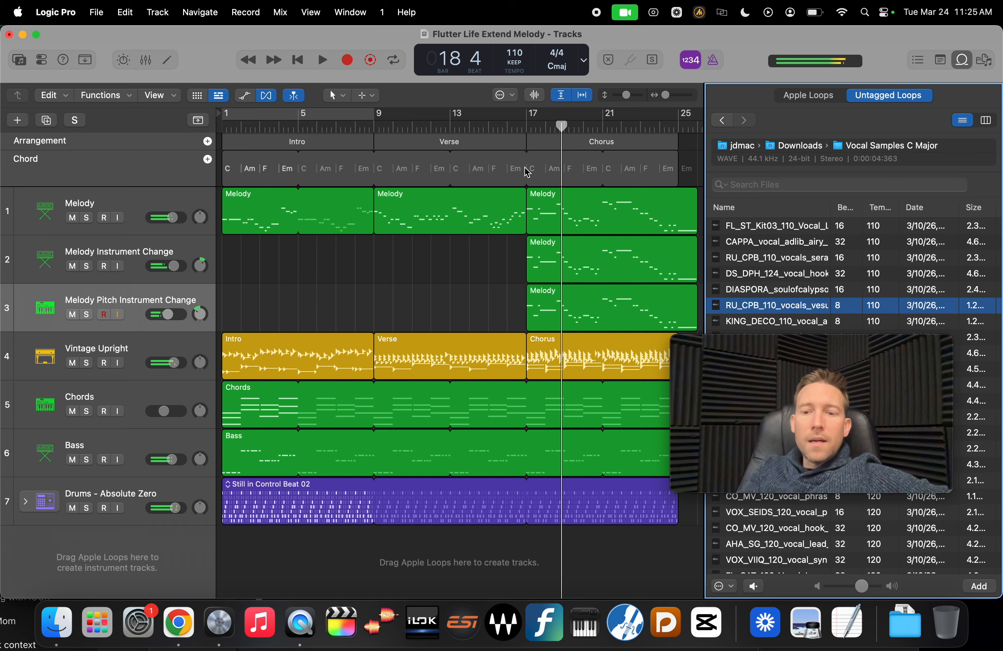
pyautogui.press('Return')
pyautogui.press('space')
pyautogui.moveTo(847, 343)
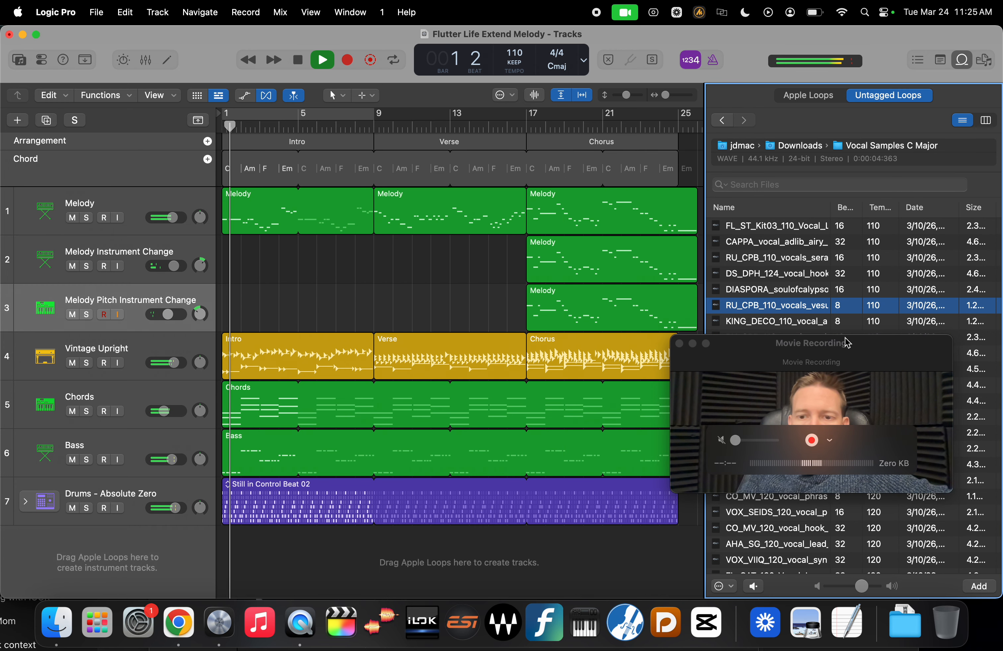
pyautogui.press('space')
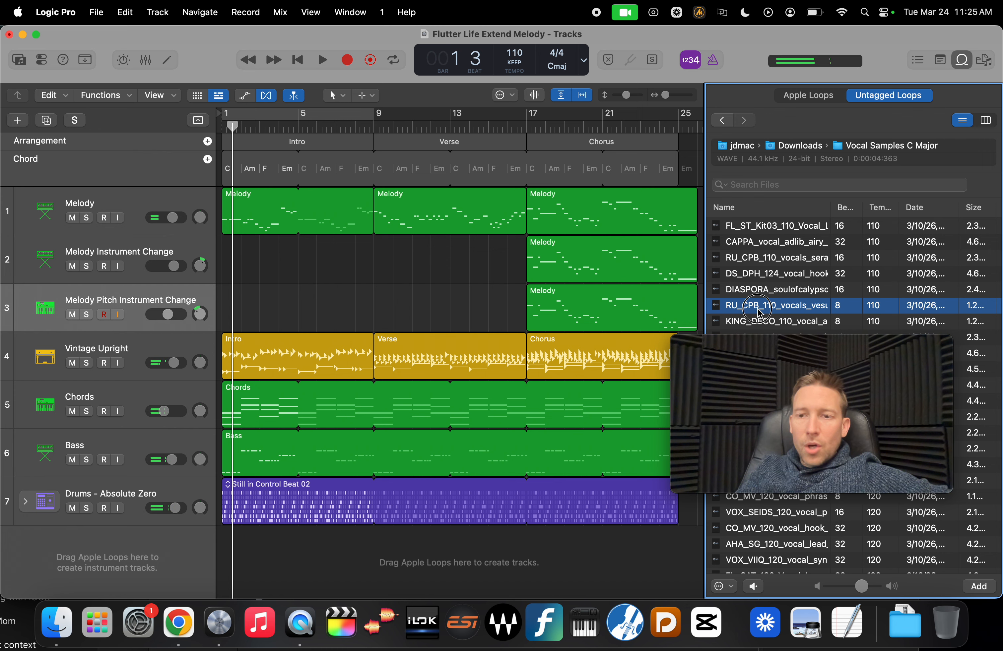
# Place the RU_CPB_110 vesuvianite vocal sample on a new track at bar 1 and move that track directly below Melody
pyautogui.moveTo(757, 313); pyautogui.dragTo(213, 588)
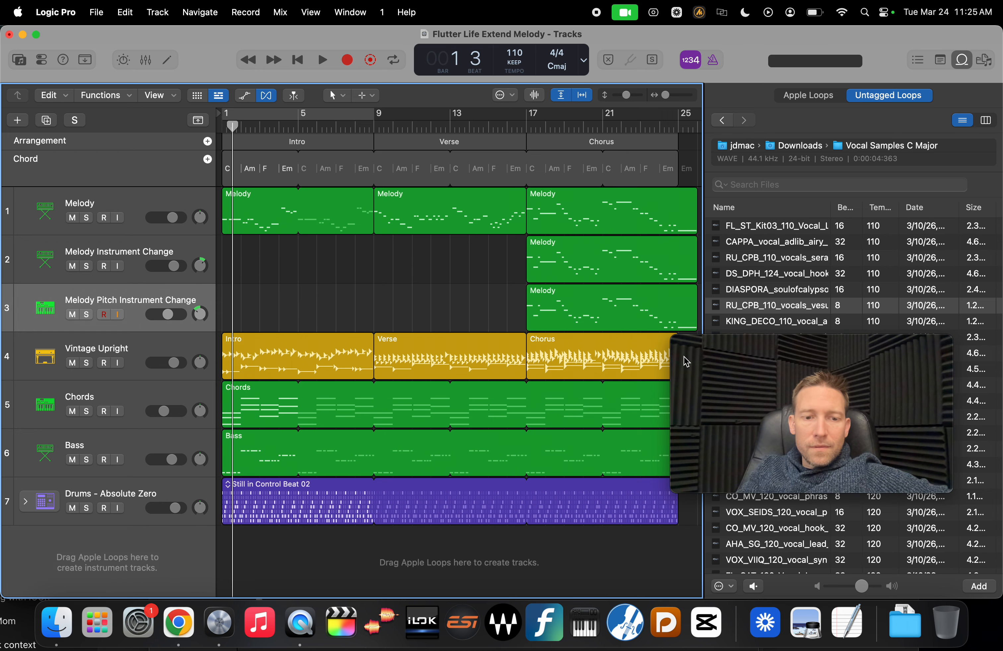
pyautogui.moveTo(761, 305); pyautogui.dragTo(225, 549)
pyautogui.moveTo(76, 499); pyautogui.dragTo(91, 236)
# Copy the RU_CPB_110 vocal region to bar 5 while listening to the Intro
pyautogui.press('space')
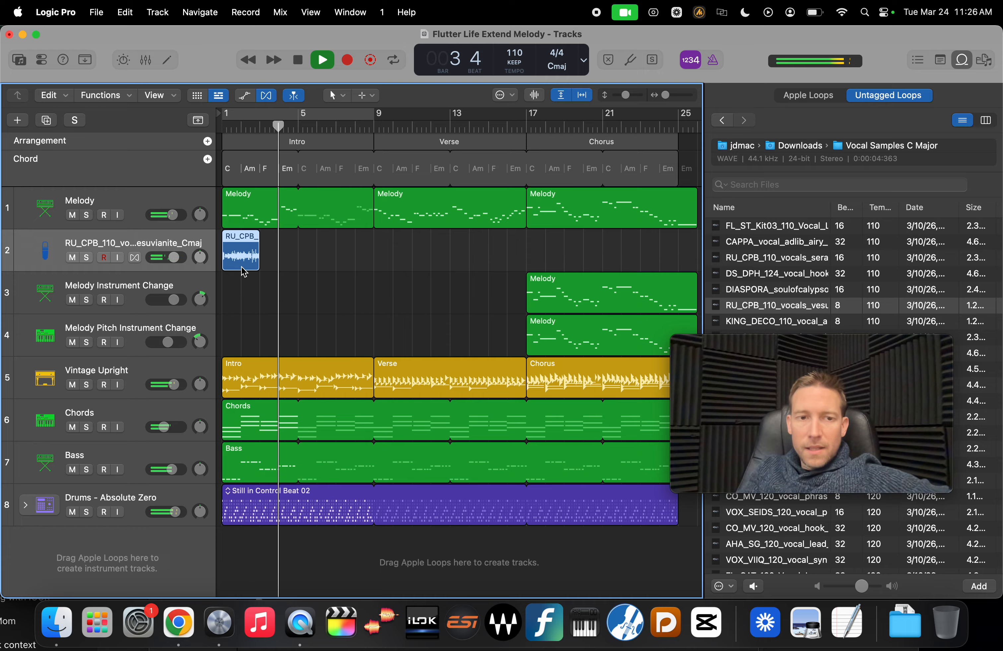
pyautogui.moveTo(242, 262); pyautogui.dragTo(315, 264)
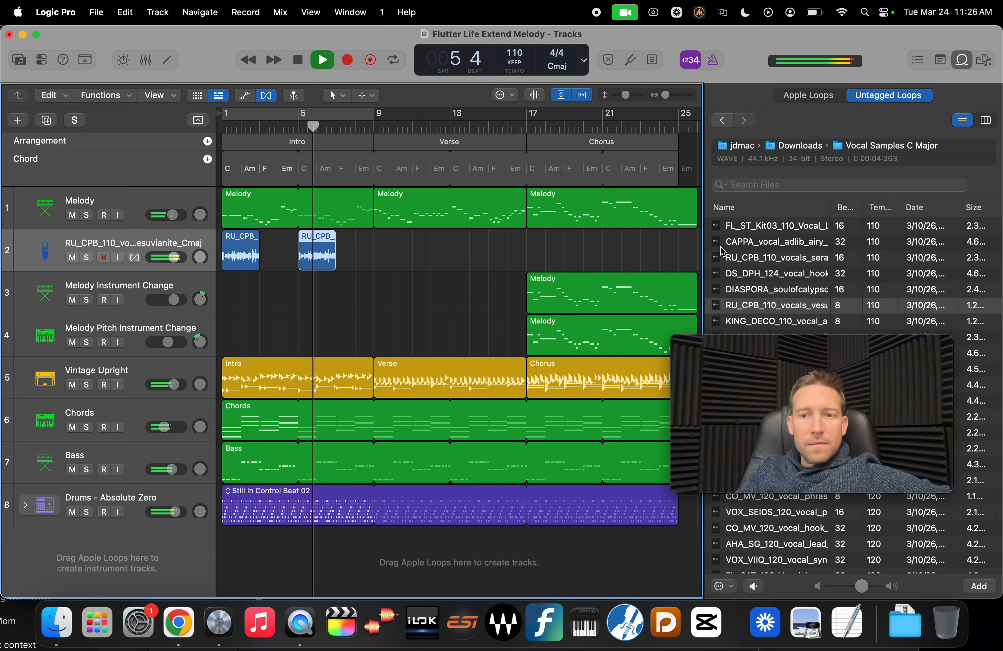
pyautogui.press('space')
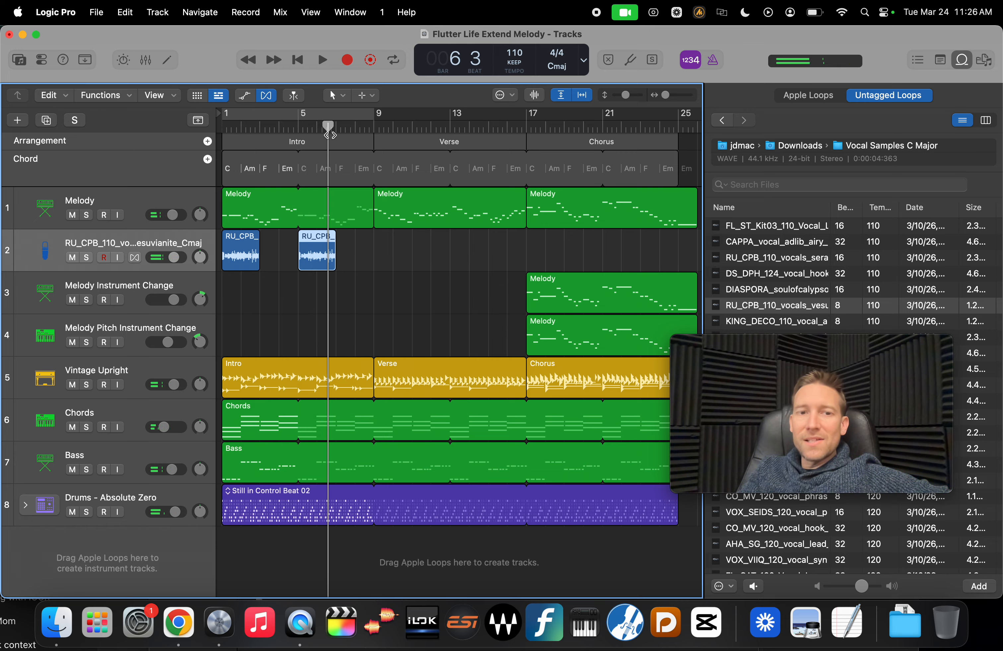
# Place the FL_ST_Kit03_110 vocal sample on a new track at bar 9 and move that track below the RU_CPB_110 vocal track
pyautogui.moveTo(327, 126); pyautogui.dragTo(373, 145)
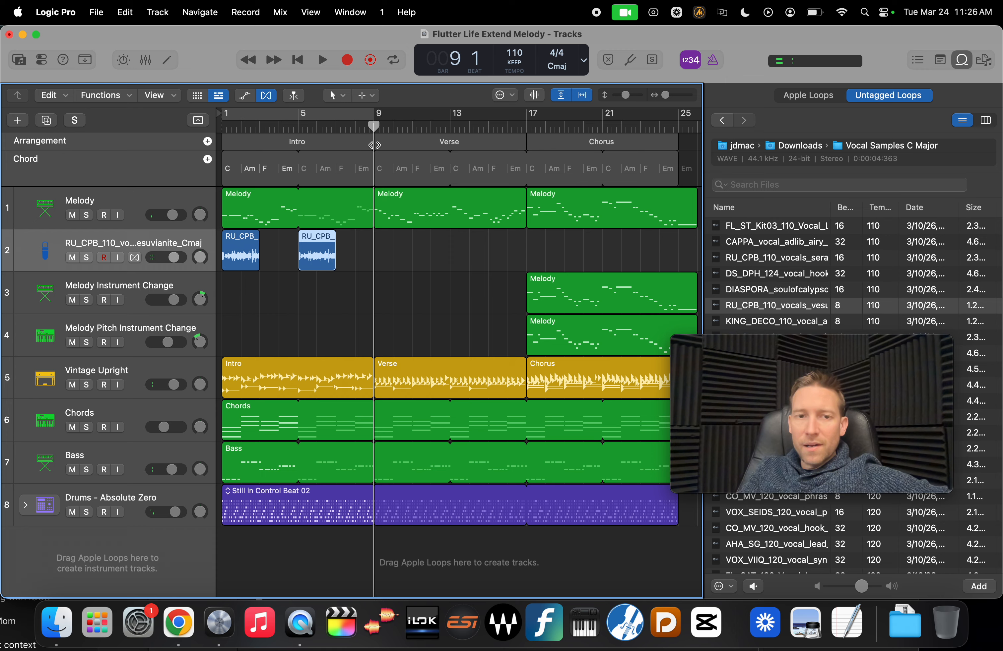
pyautogui.scroll(-2, 761, 262)
pyautogui.scroll(4, 760, 271)
pyautogui.click(765, 269)
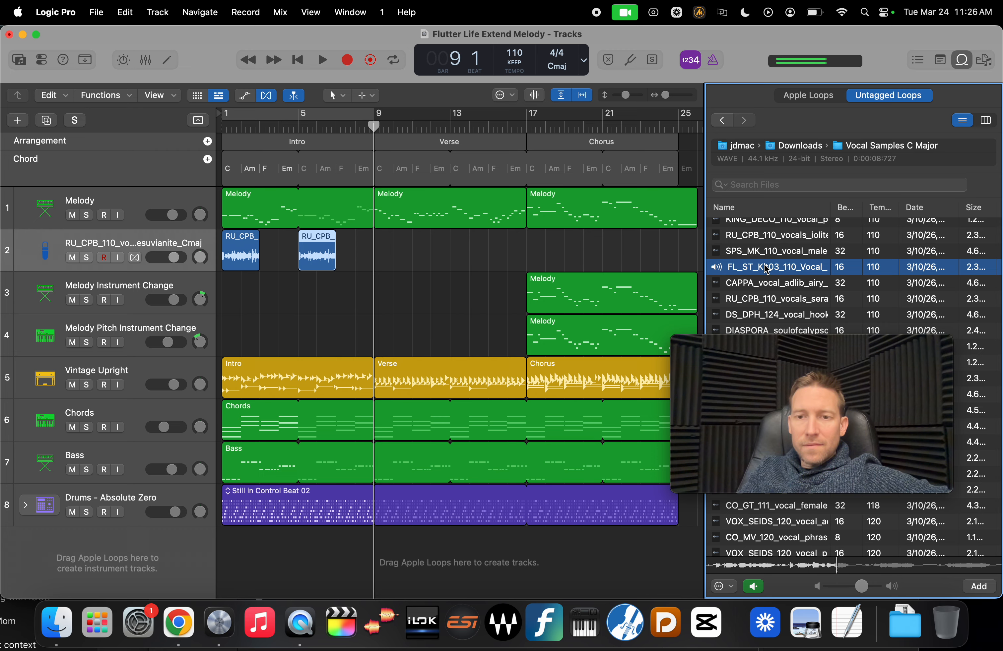
pyautogui.moveTo(766, 268); pyautogui.dragTo(378, 568)
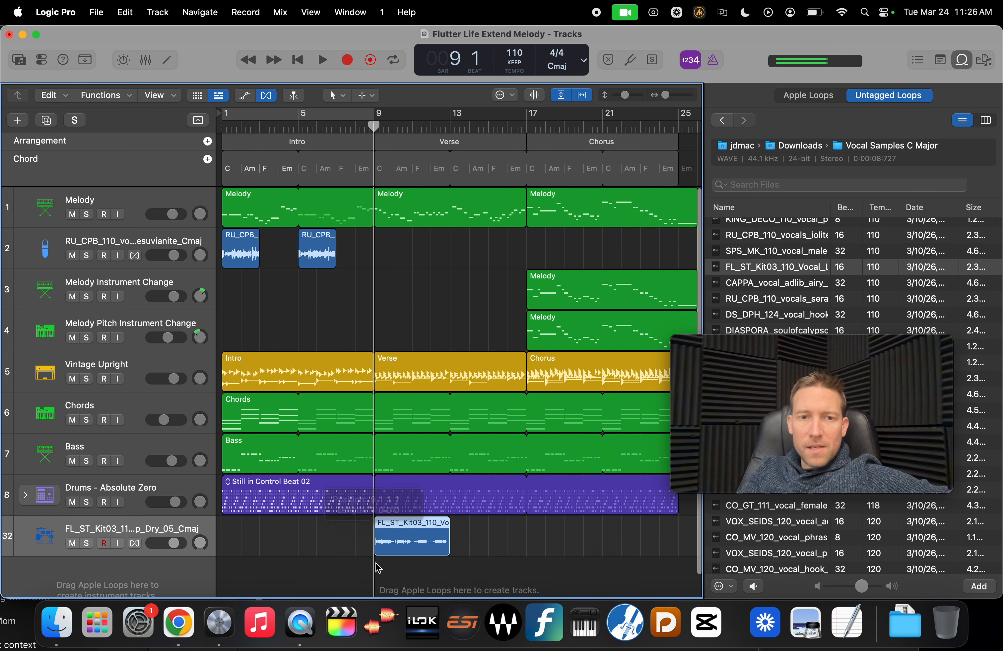
pyautogui.press('space')
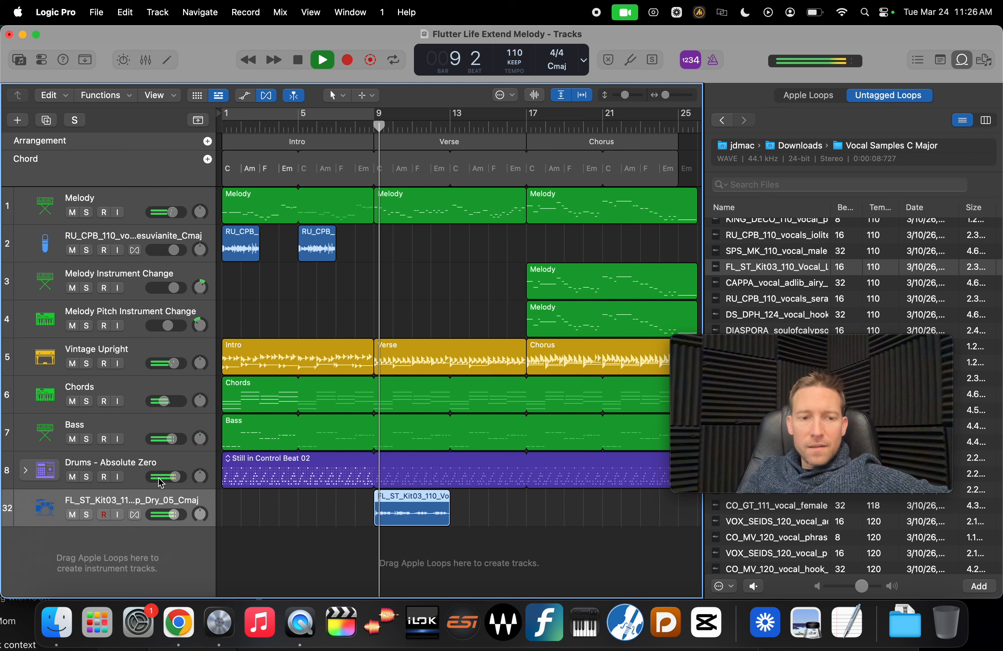
pyautogui.moveTo(135, 507); pyautogui.dragTo(132, 281)
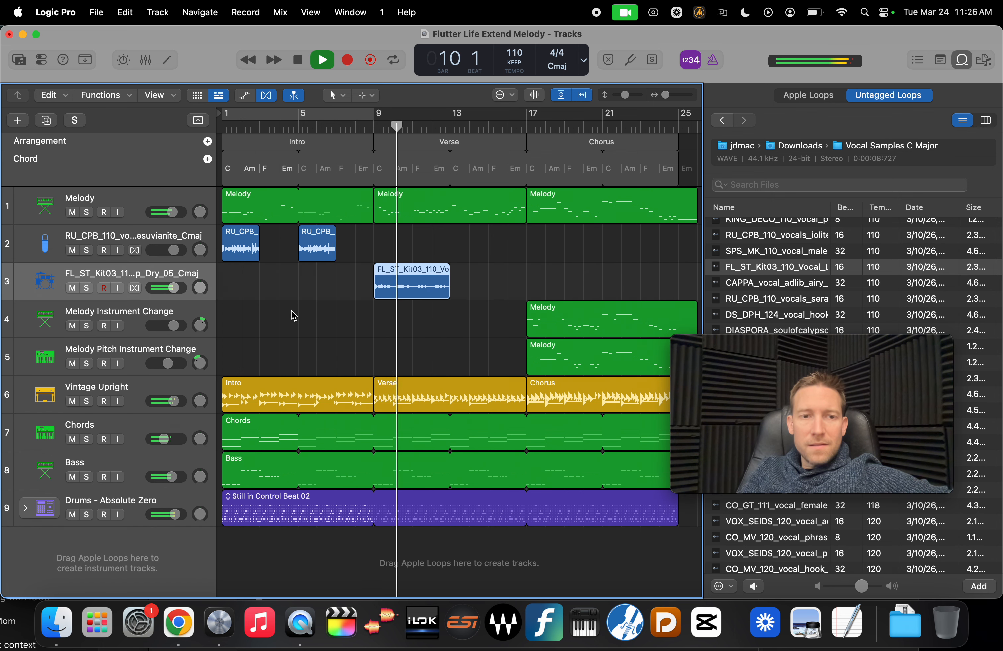
pyautogui.press('space')
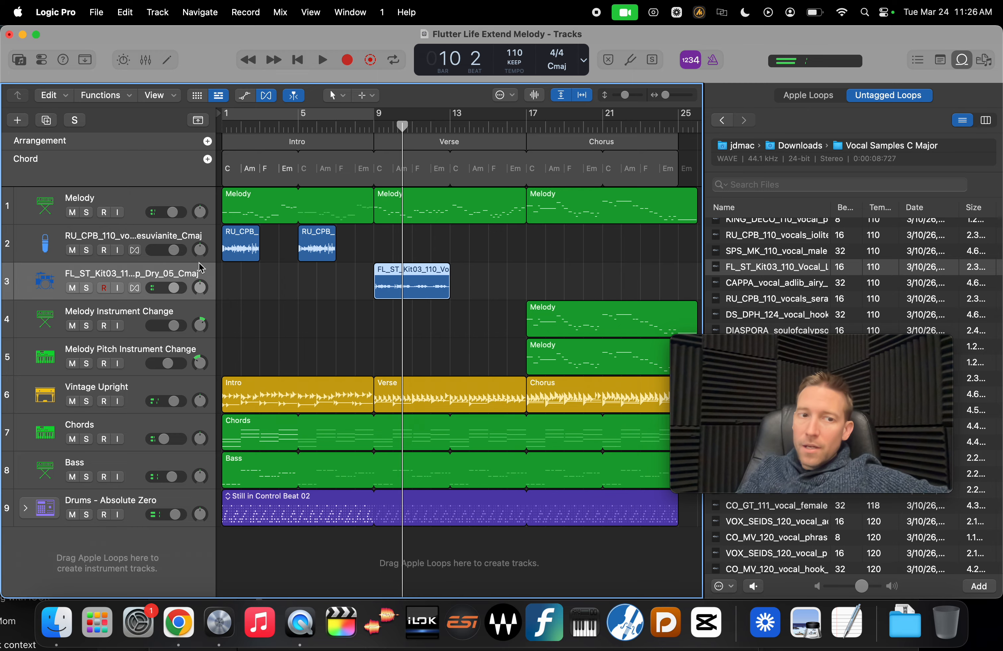
# Show the FL_ST_Kit03 region's parameters and try adjusting its gain while cycling bars 9 to 13
pyautogui.click(41, 58)
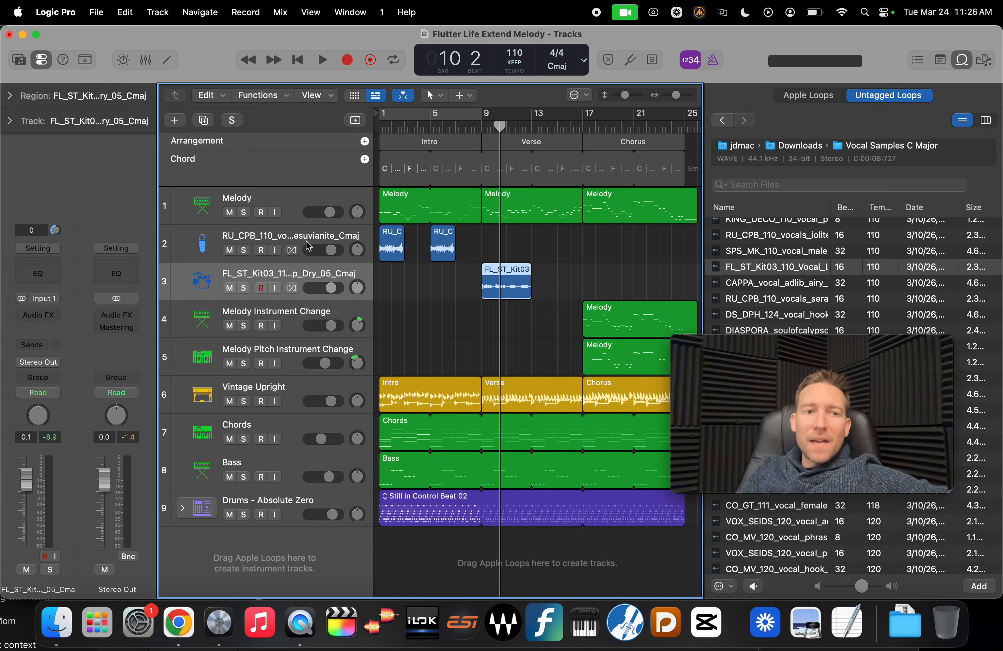
pyautogui.click(8, 97)
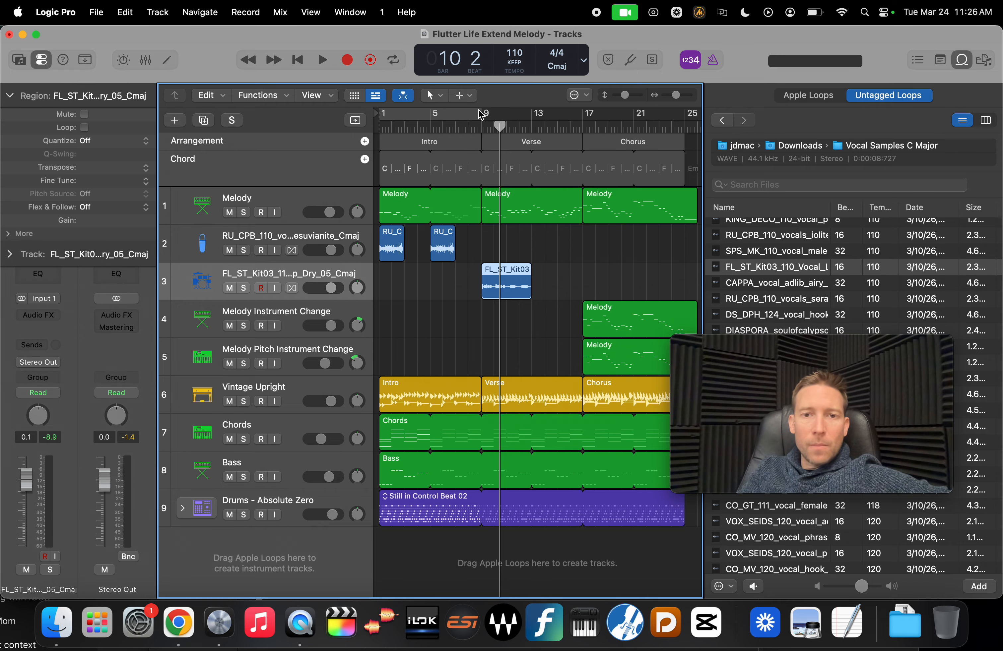
pyautogui.moveTo(486, 118); pyautogui.dragTo(531, 118)
pyautogui.press('space')
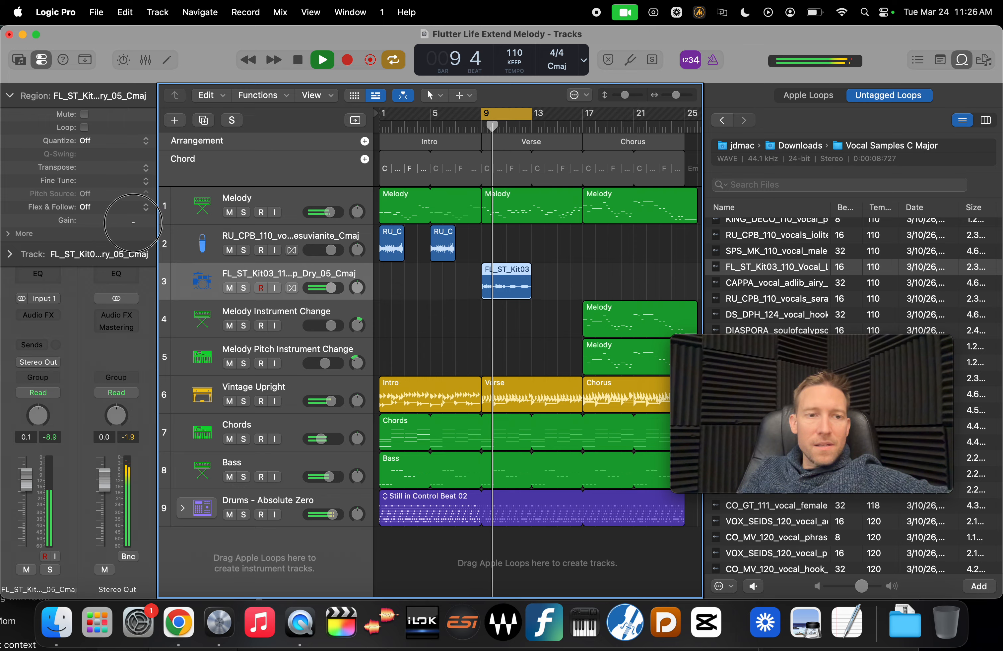
pyautogui.moveTo(114, 222)
pyautogui.mouseDown()
pyautogui.moveTo(139, 223)
pyautogui.moveTo(110, 229)
pyautogui.moveTo(102, 214)
pyautogui.moveTo(97, 228)
pyautogui.mouseUp()
pyautogui.press('space')
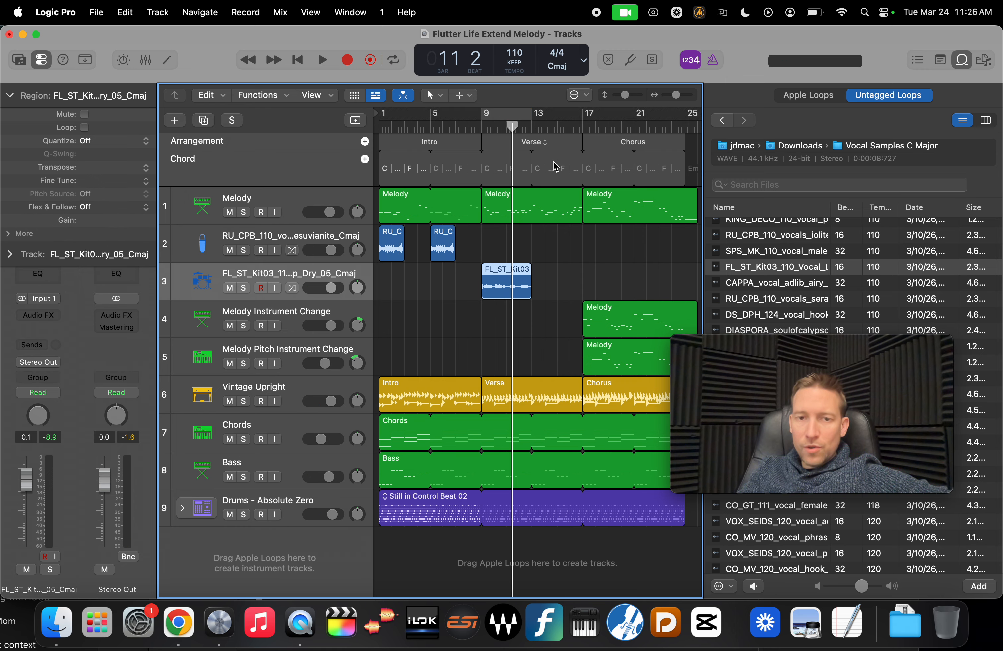
# Loop the FL_ST_Kit03 vocal region through to bar 17, the end of the Verse, while the song plays
pyautogui.press('space')
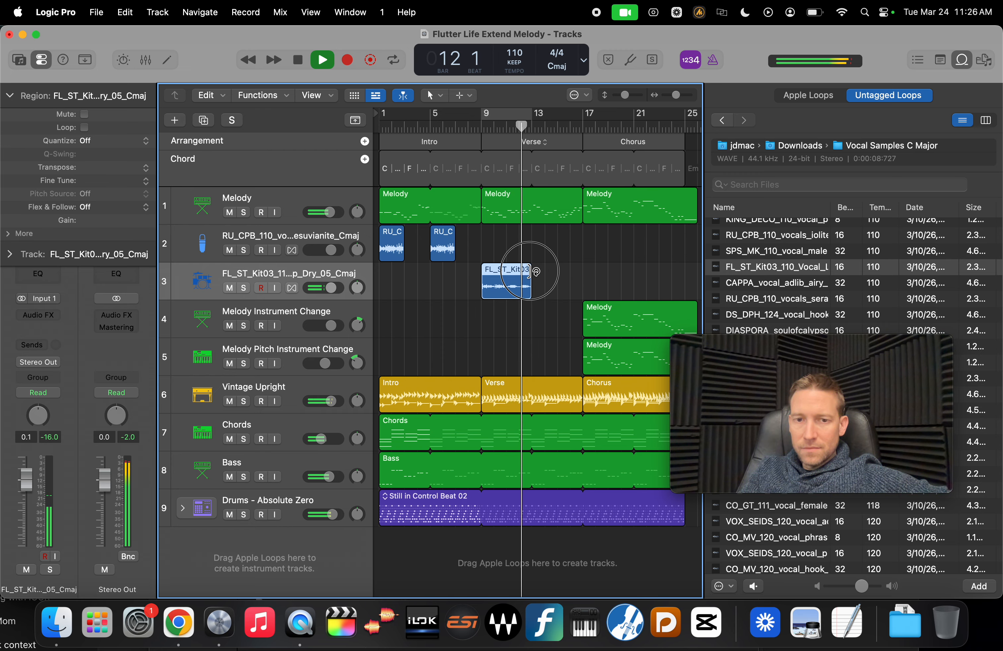
pyautogui.moveTo(530, 271); pyautogui.dragTo(582, 273)
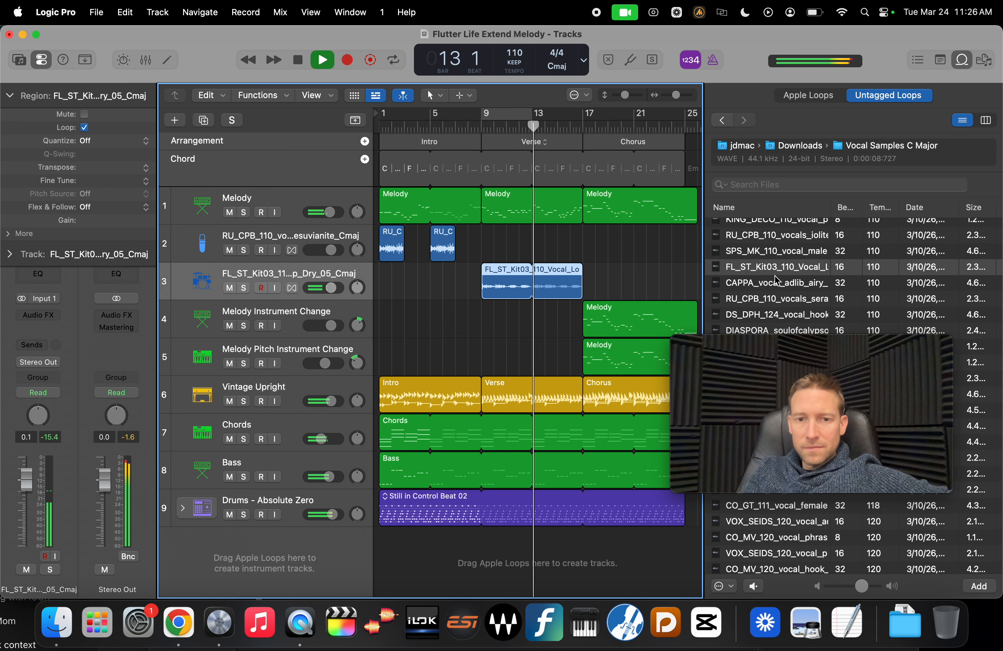
pyautogui.press('space')
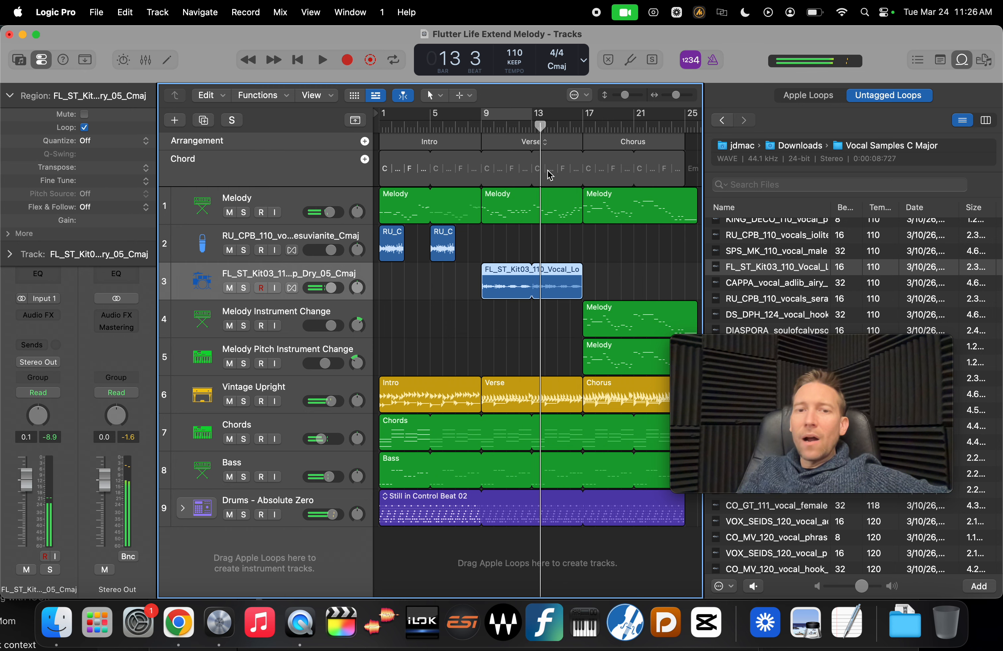
# Try extending the FL_ST_Kit03 vocal loop from bar 17 across the Chorus, and undo the extension
pyautogui.moveTo(539, 125); pyautogui.dragTo(585, 152)
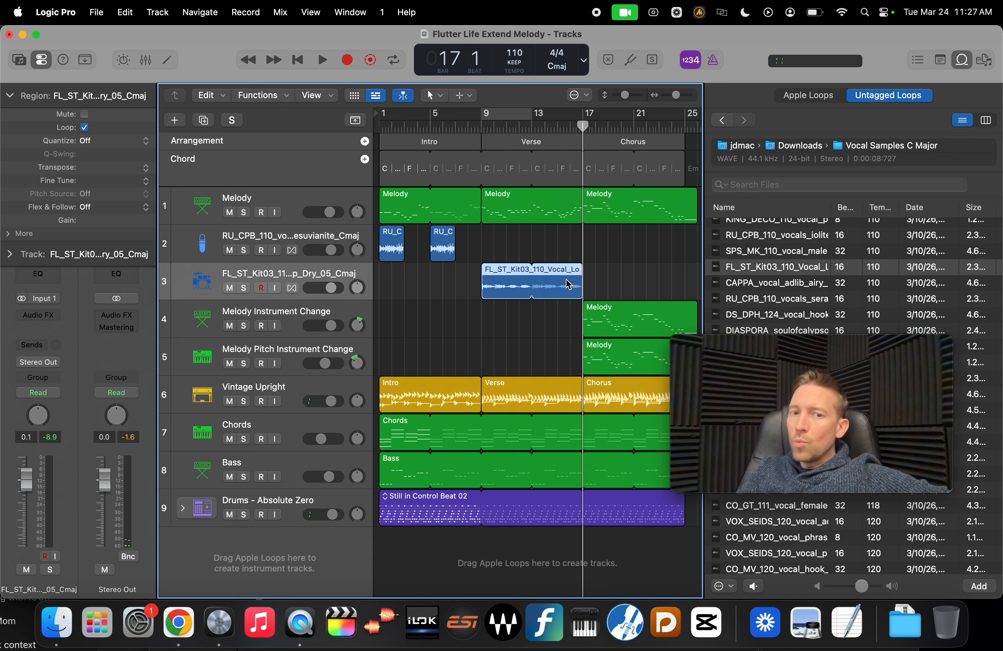
pyautogui.moveTo(581, 271); pyautogui.dragTo(669, 273)
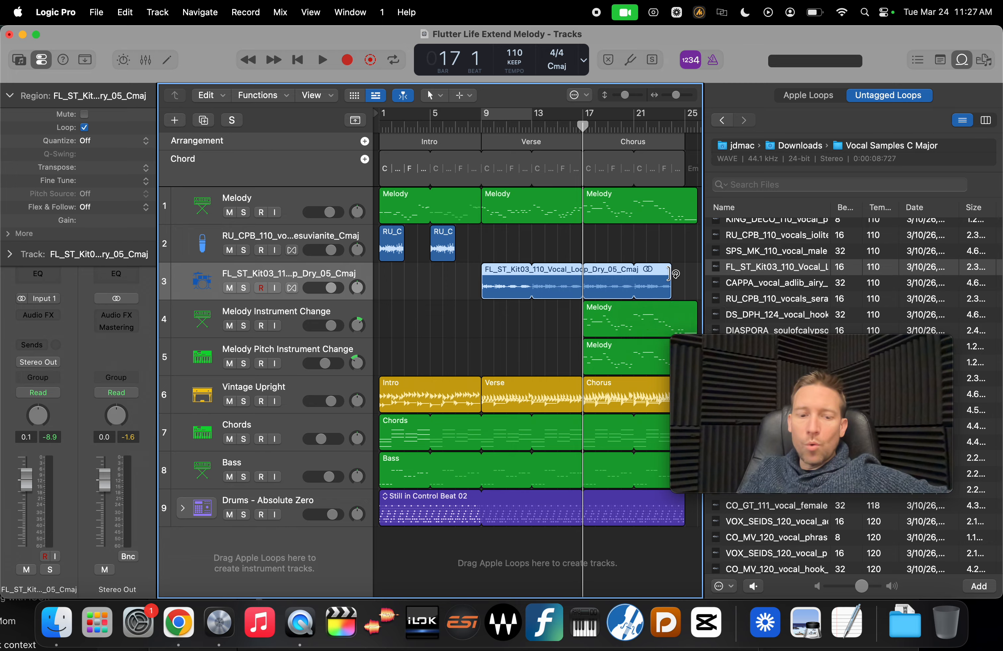
pyautogui.press('super+z')
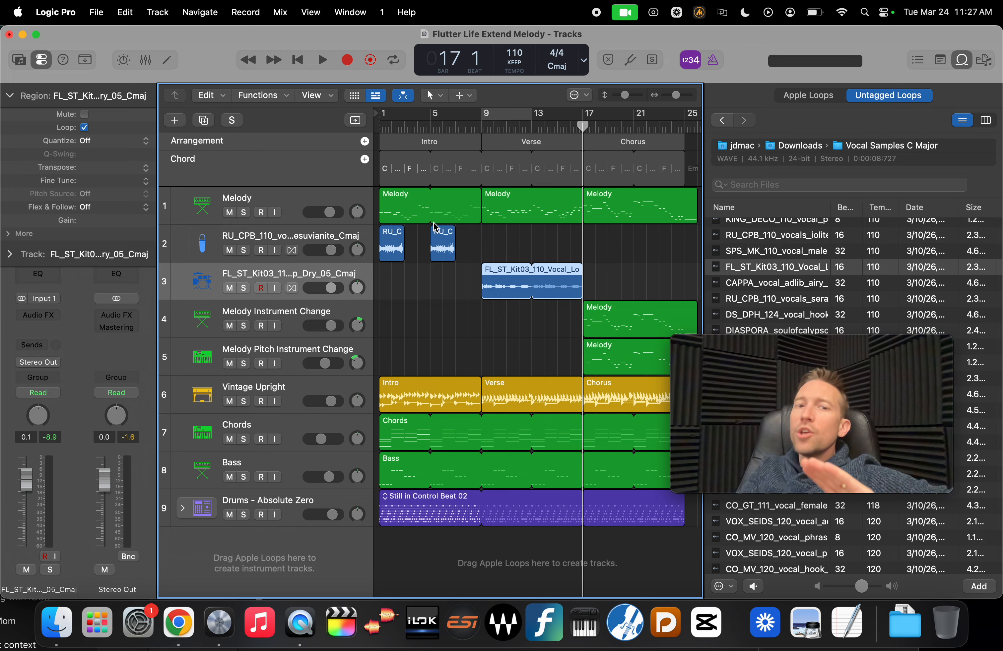
# Select both RU_CPB Intro regions, audition the SPS_MK_110_vocal_male and RU_CPB_110_vocals_iolite samples, and play the song from bar 17
pyautogui.moveTo(473, 256); pyautogui.dragTo(388, 258)
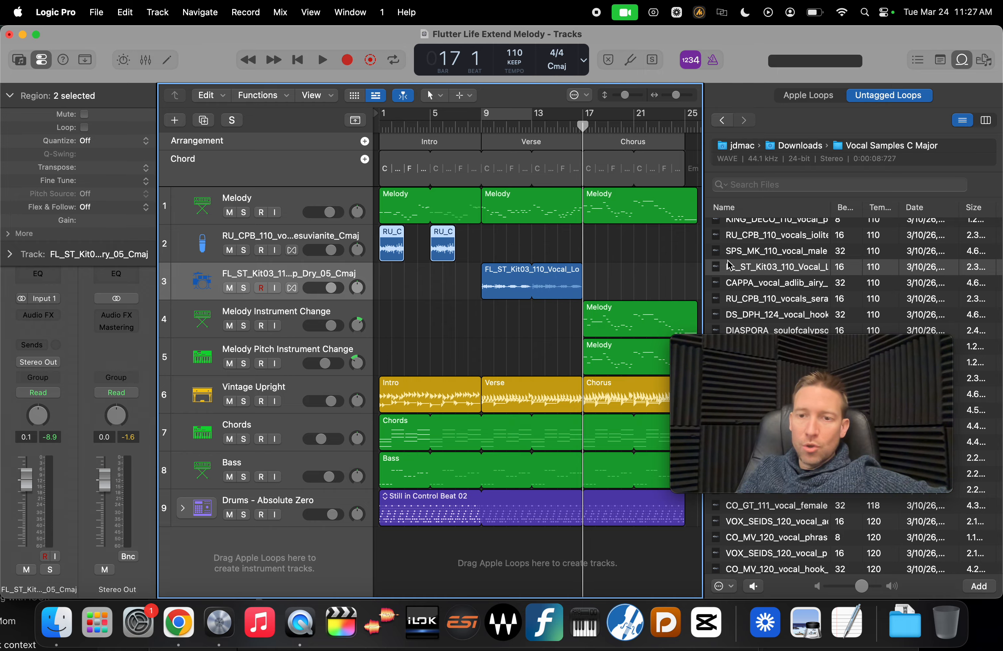
pyautogui.click(782, 255)
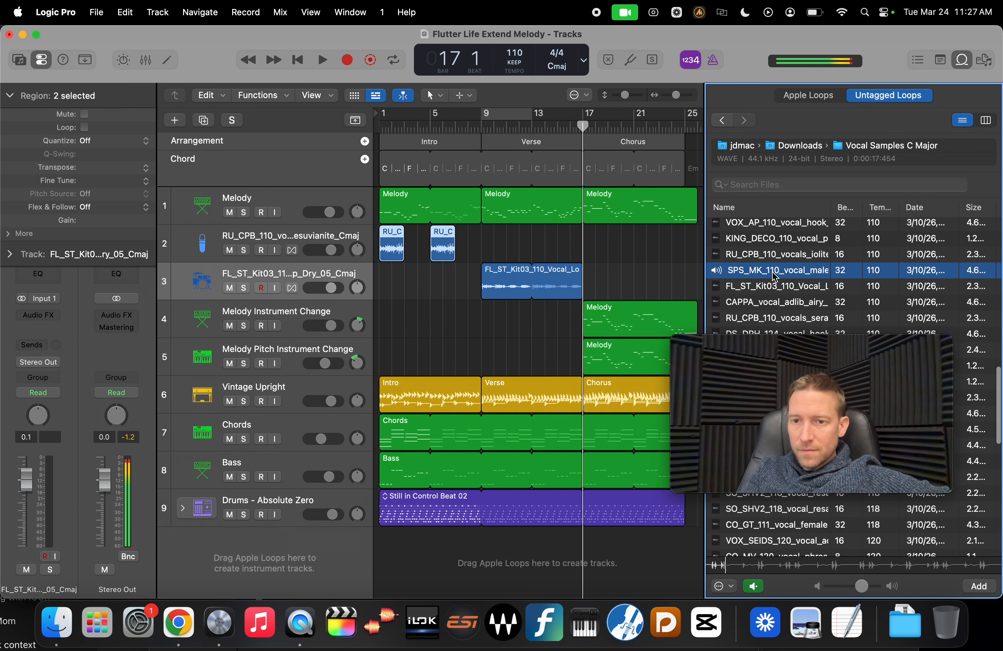
pyautogui.scroll(1, 772, 272)
pyautogui.click(769, 264)
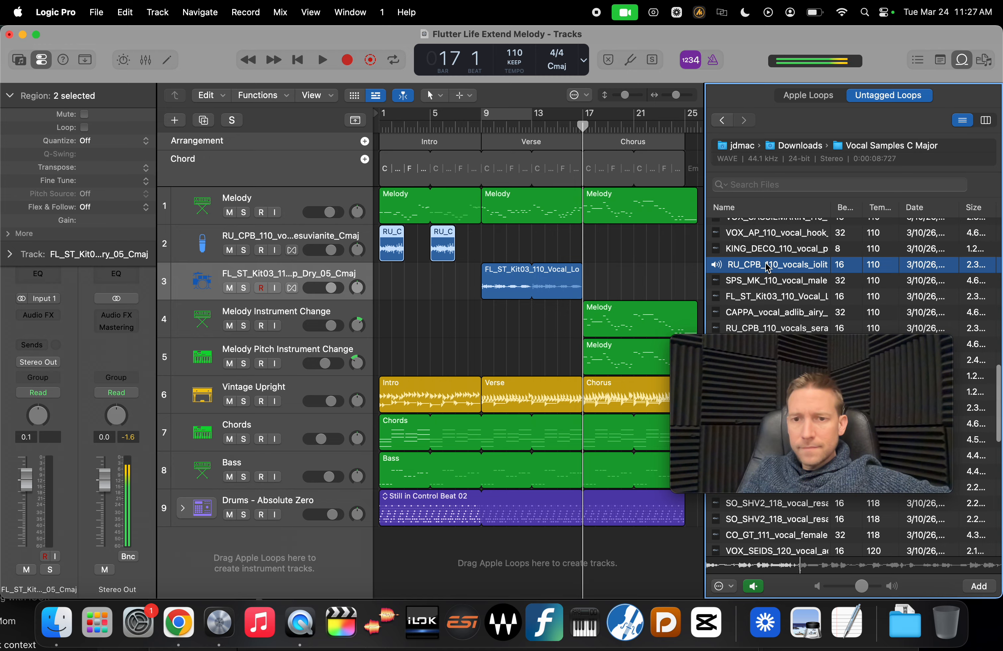
pyautogui.press('space')
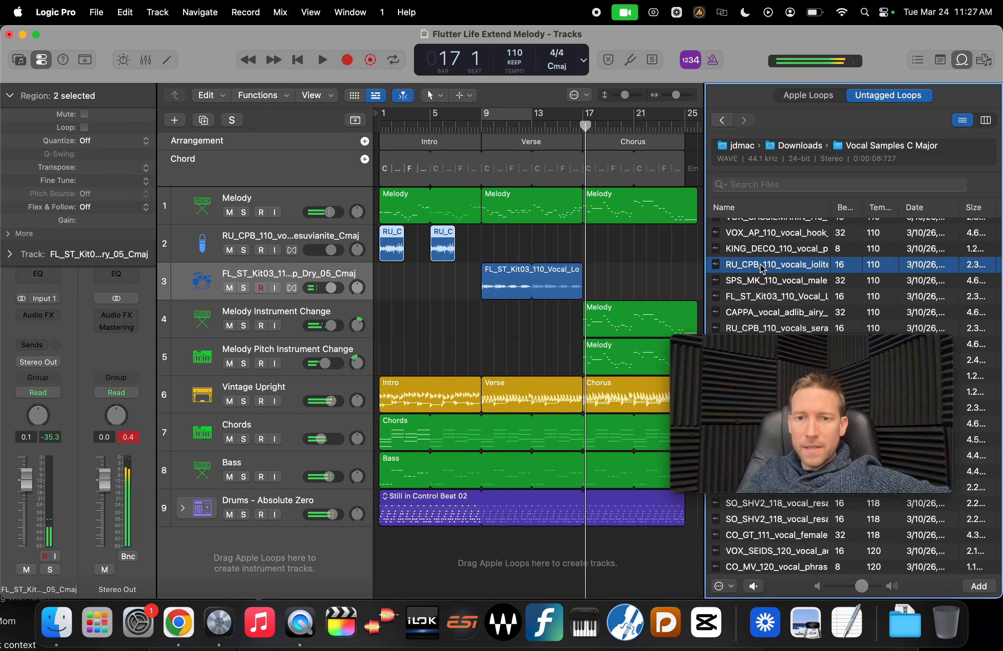
# Place the RU_CPB_110_vocals_iolite sample on track 2 at bar 17, the start of the Chorus, and play it in the song
pyautogui.moveTo(760, 269); pyautogui.dragTo(587, 232)
pyautogui.press('space')
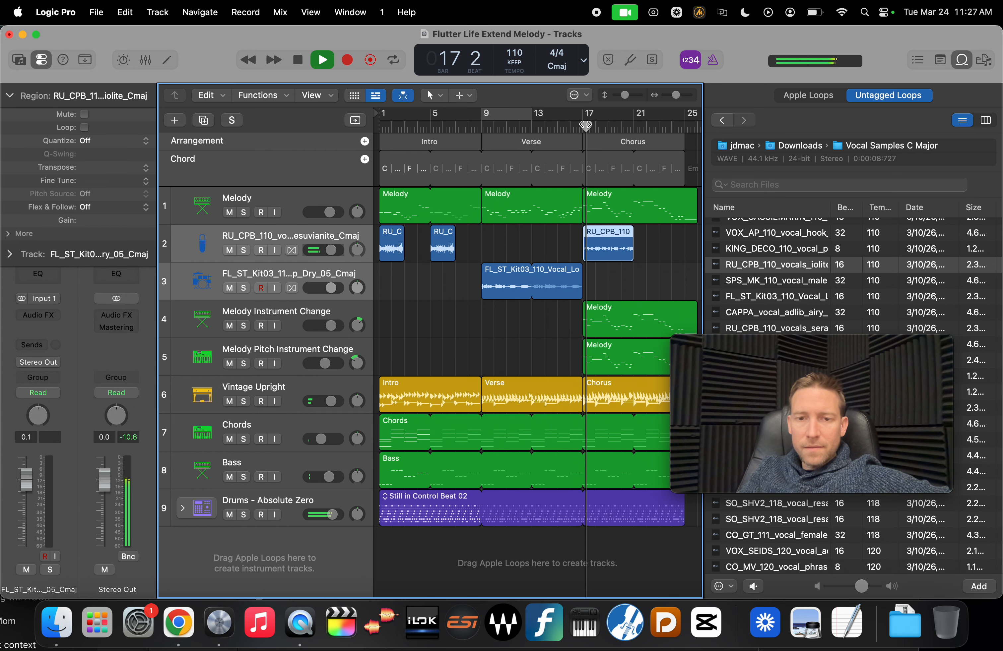
pyautogui.click(437, 126)
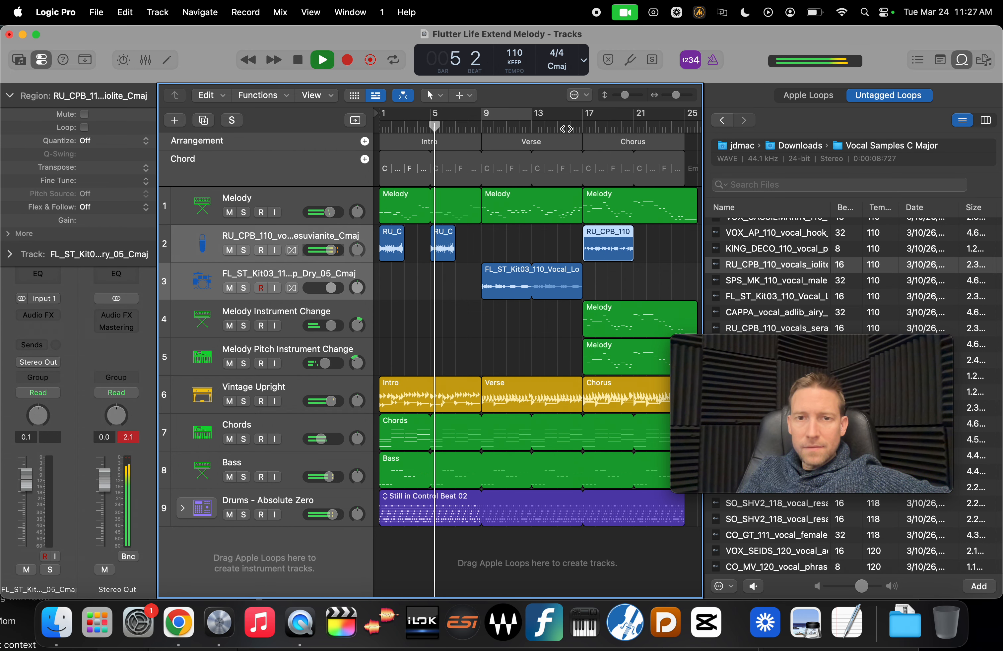
pyautogui.click(579, 127)
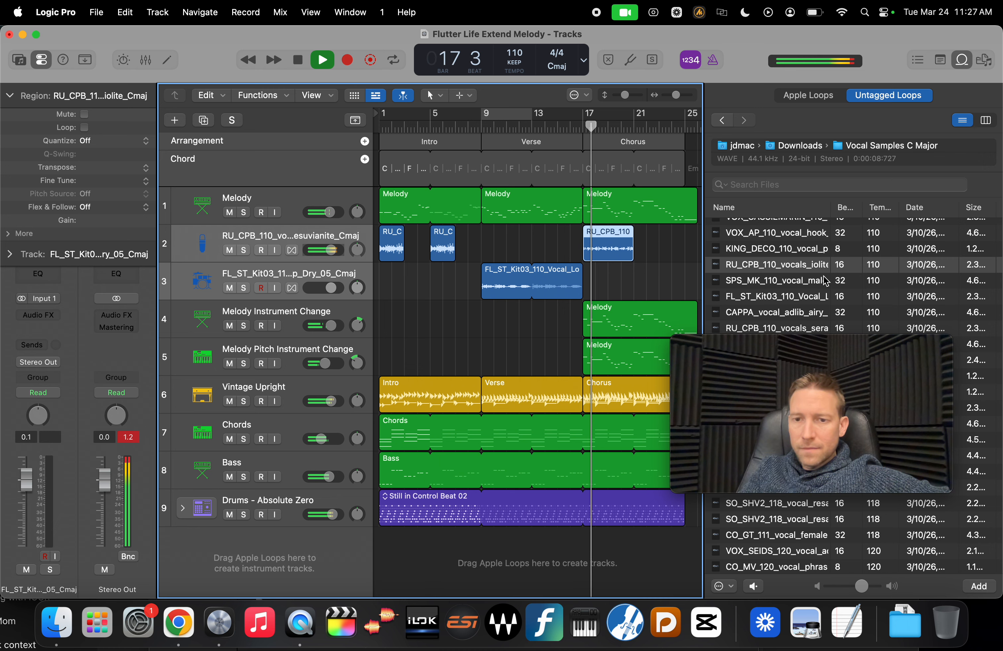
pyautogui.press('space')
# Audition the KING_DECO_110 vocal phrase and place it on a new audio track at bar 17
pyautogui.click(782, 251)
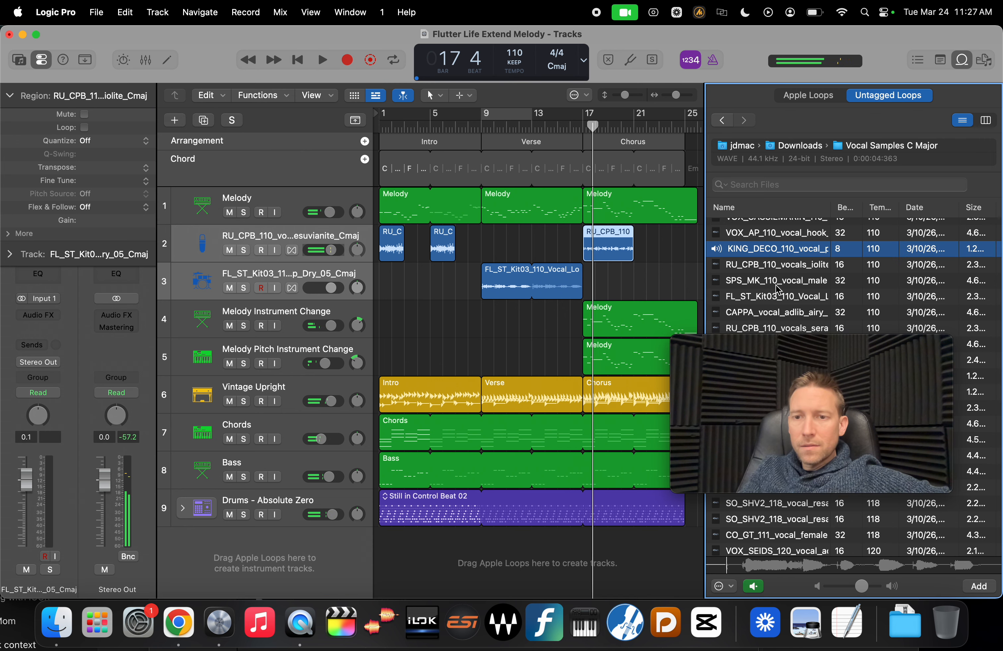
pyautogui.scroll(2, 771, 266)
pyautogui.moveTo(763, 278); pyautogui.dragTo(586, 279)
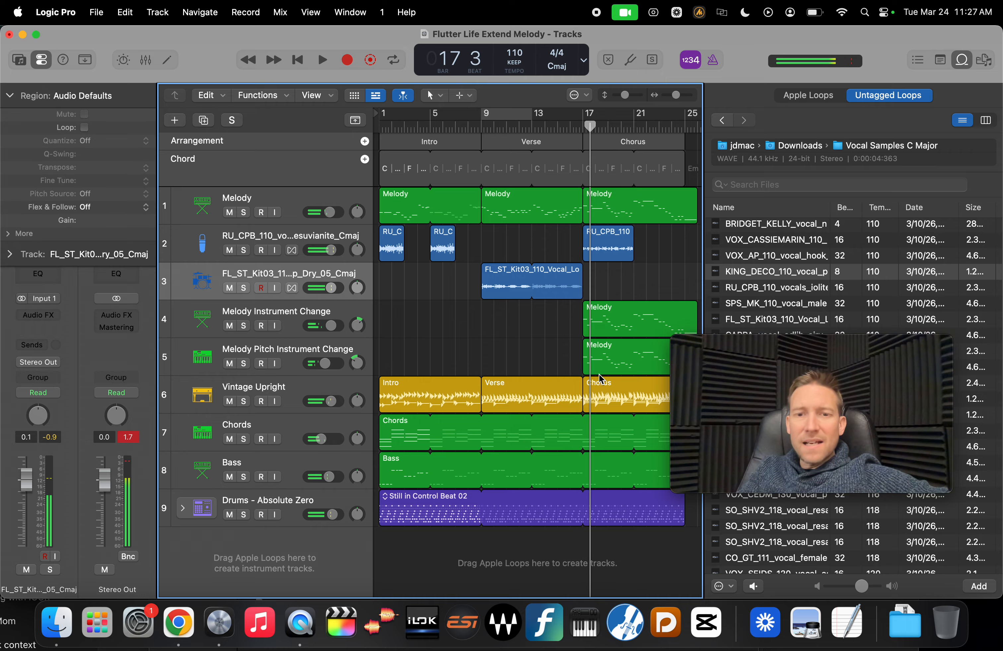
pyautogui.moveTo(755, 279); pyautogui.dragTo(592, 555)
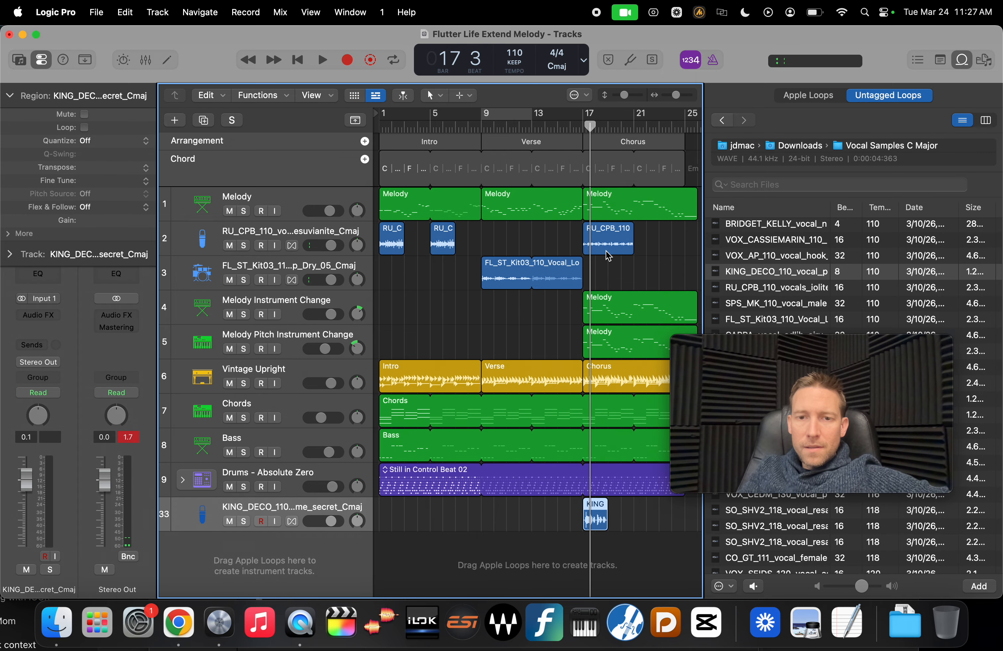
# Play the song from bar 16 and reorder the KING_DECO_110 track to directly below the FL_ST_Kit03 track
pyautogui.moveTo(590, 124); pyautogui.dragTo(577, 123)
pyautogui.press('space')
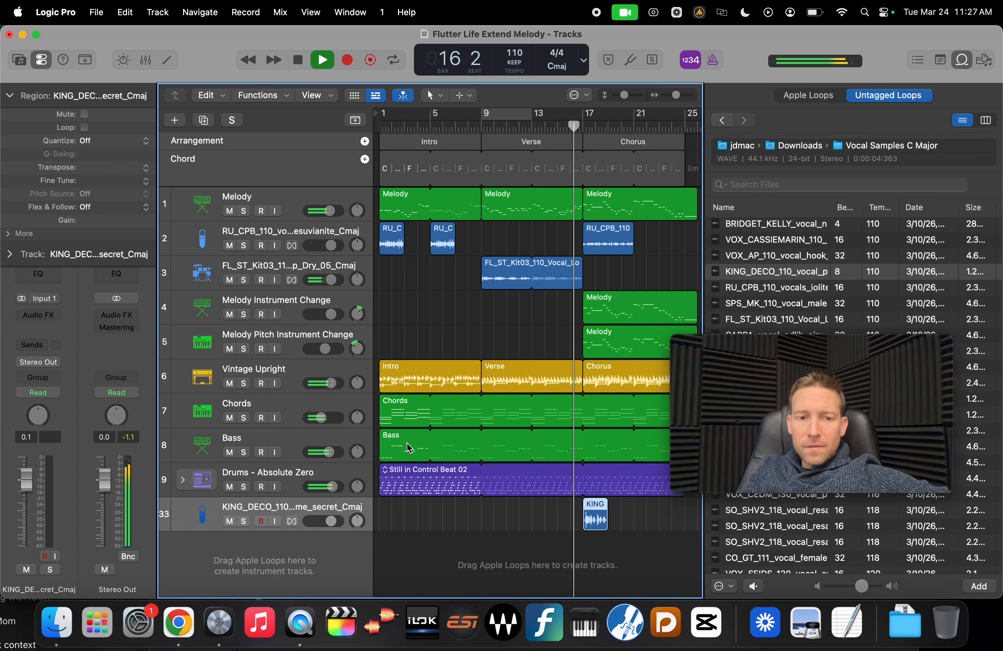
pyautogui.moveTo(310, 514); pyautogui.dragTo(310, 307)
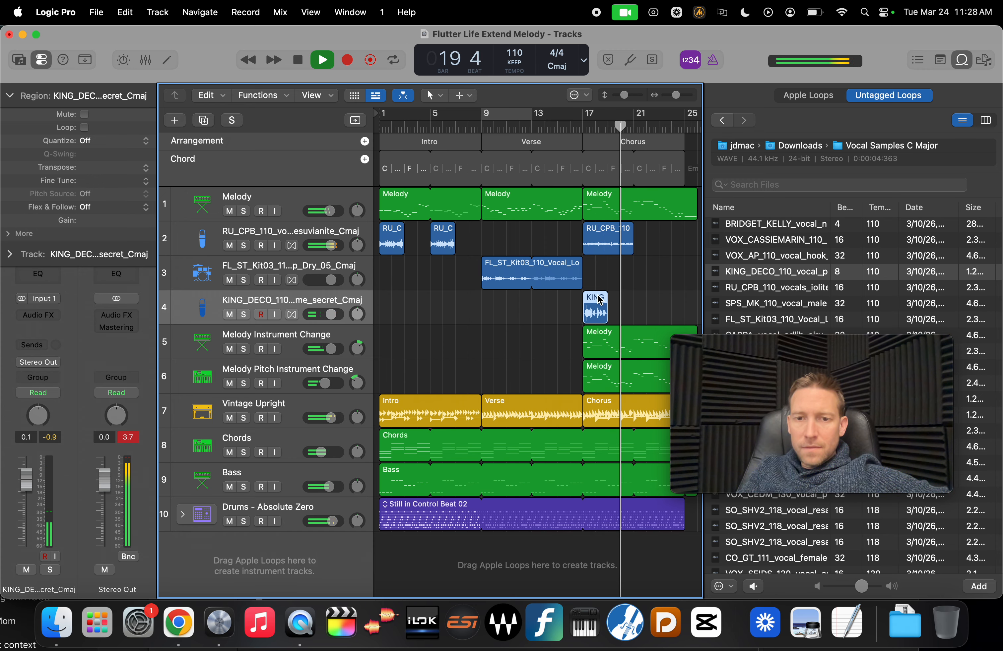
# Move the KING_DECO_110 region to slightly before bar 21 so its first vocal sound starts on the bar, and play that section
pyautogui.moveTo(595, 295); pyautogui.dragTo(671, 296)
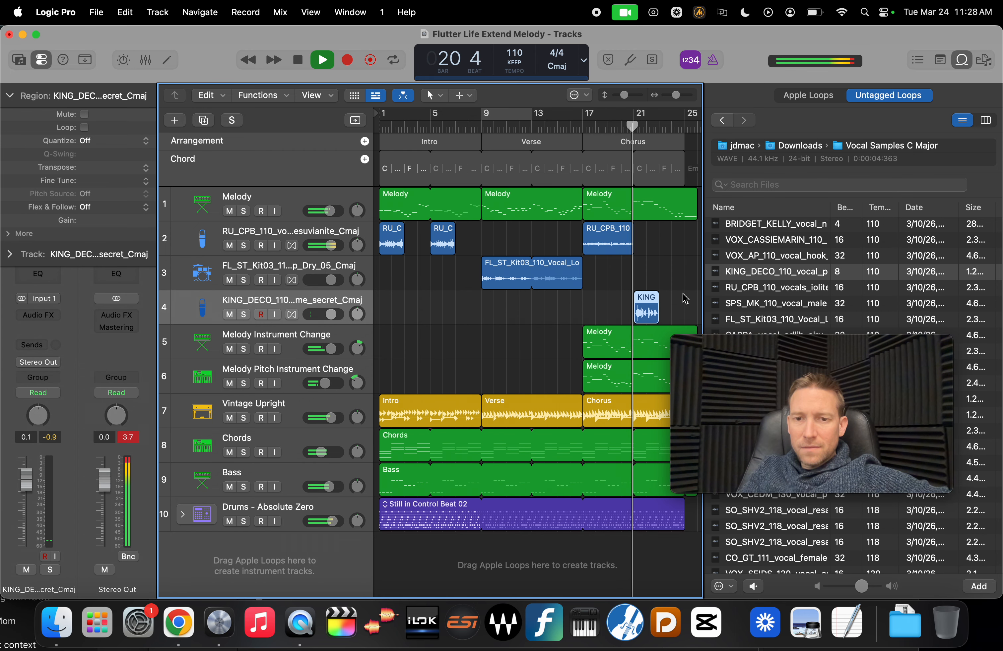
pyautogui.press('space')
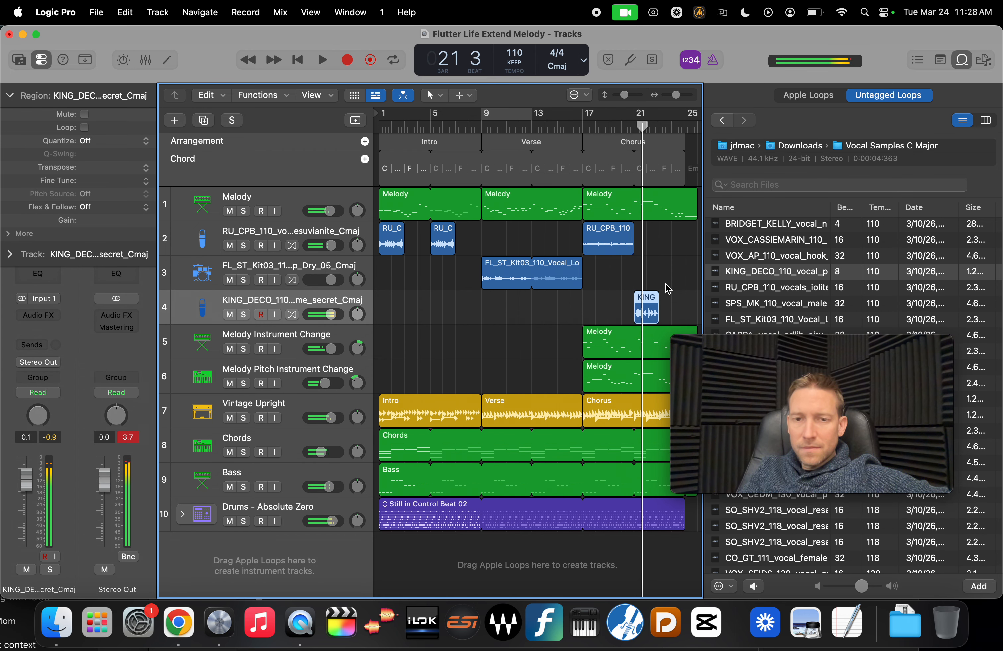
pyautogui.scroll(10, 638, 284)
pyautogui.scroll(5, 638, 287)
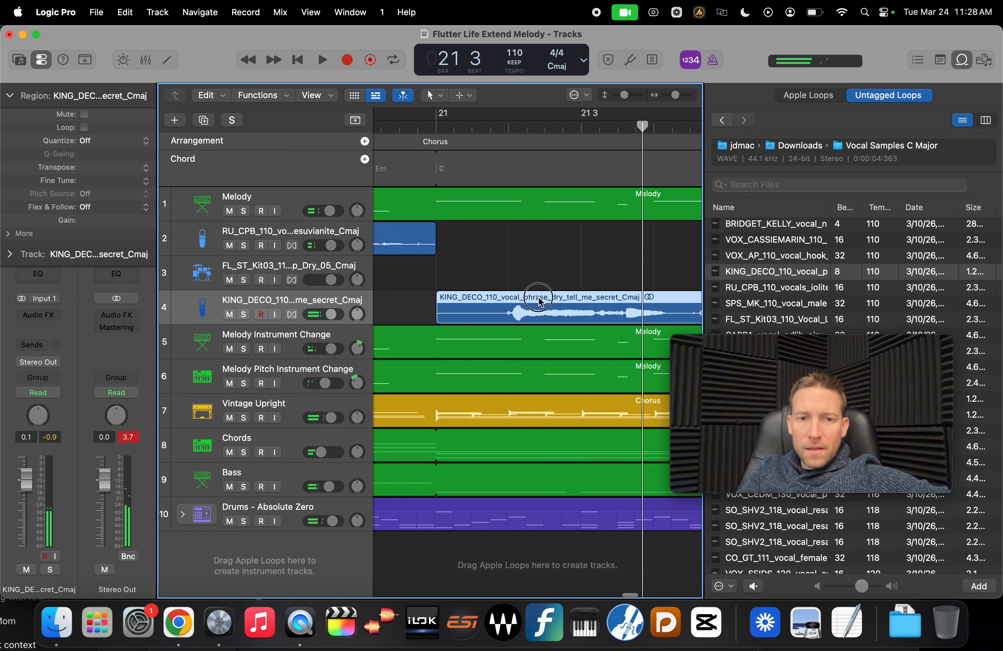
pyautogui.moveTo(539, 301); pyautogui.dragTo(464, 299)
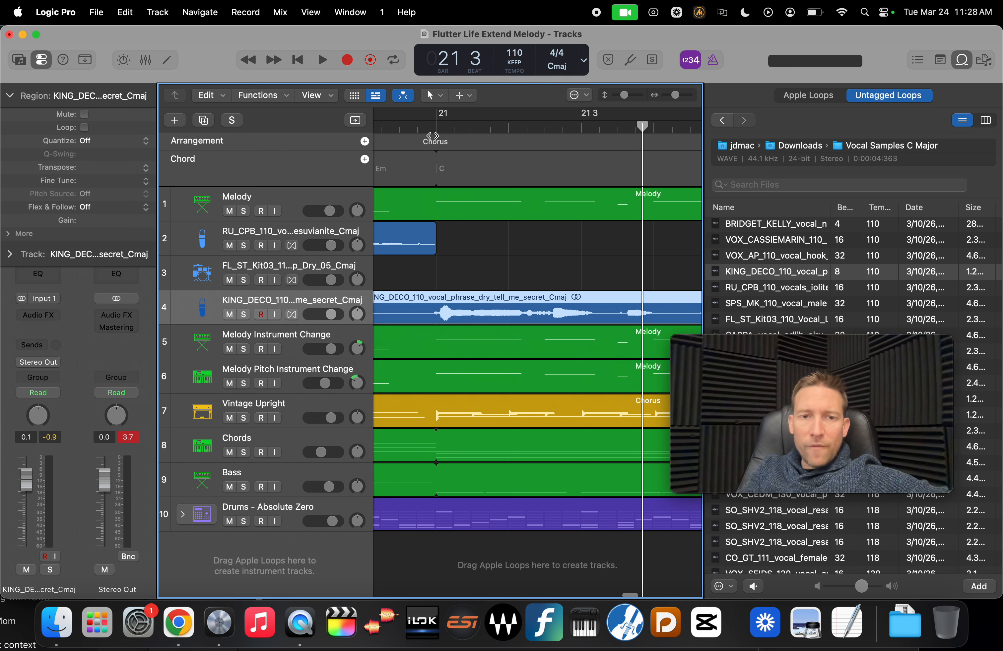
pyautogui.scroll(-10, 411, 126)
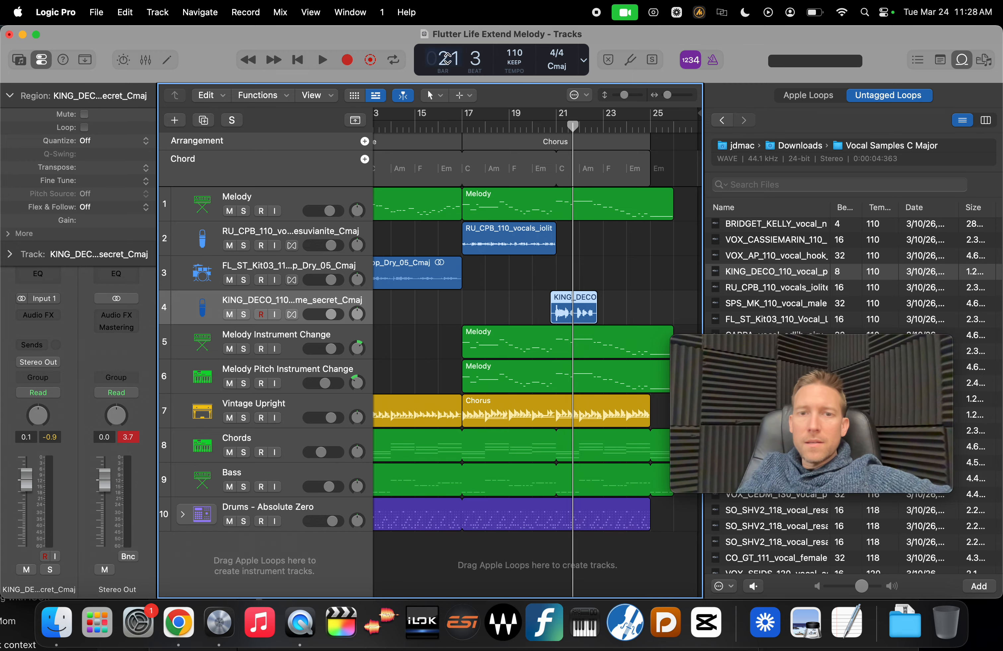
pyautogui.click(545, 129)
pyautogui.press('space')
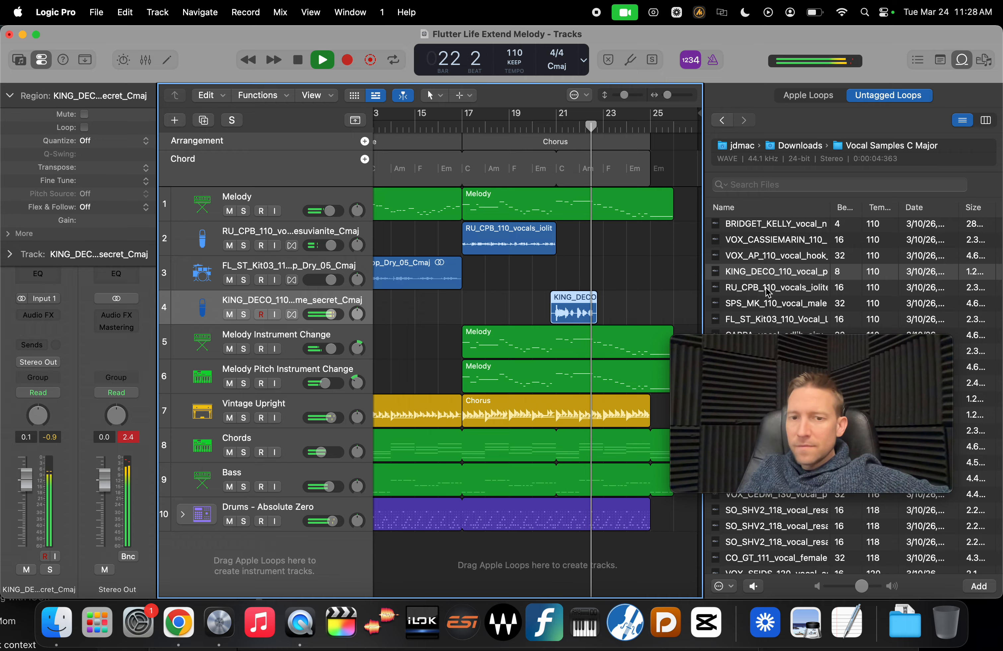
# Audition the VOX_AP, VOX_CASSIEMARIN and BRIDGET_KELLY 110 BPM samples and place the BRIDGET_KELLY vocal on track 4 at bar 24
pyautogui.click(763, 256)
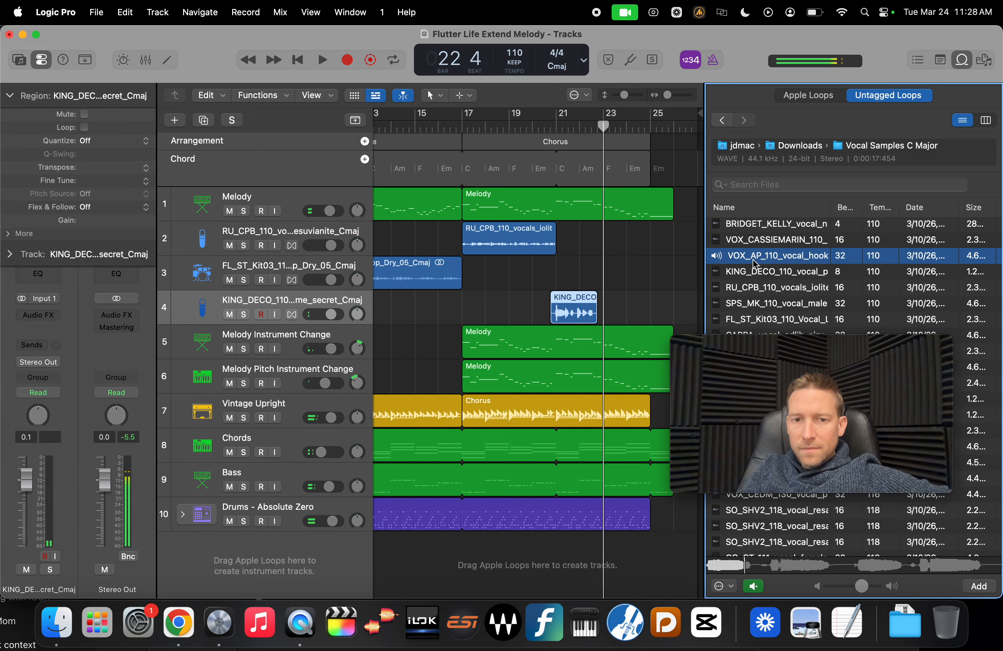
pyautogui.press('Up')
pyautogui.scroll(3, 754, 273)
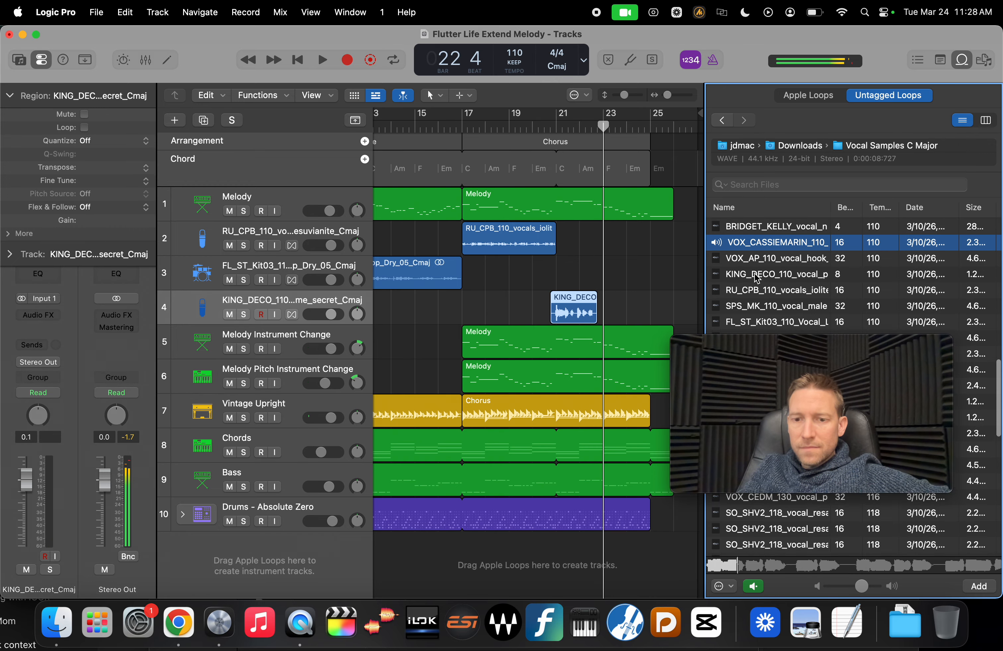
pyautogui.scroll(-2, 754, 277)
pyautogui.press('Up')
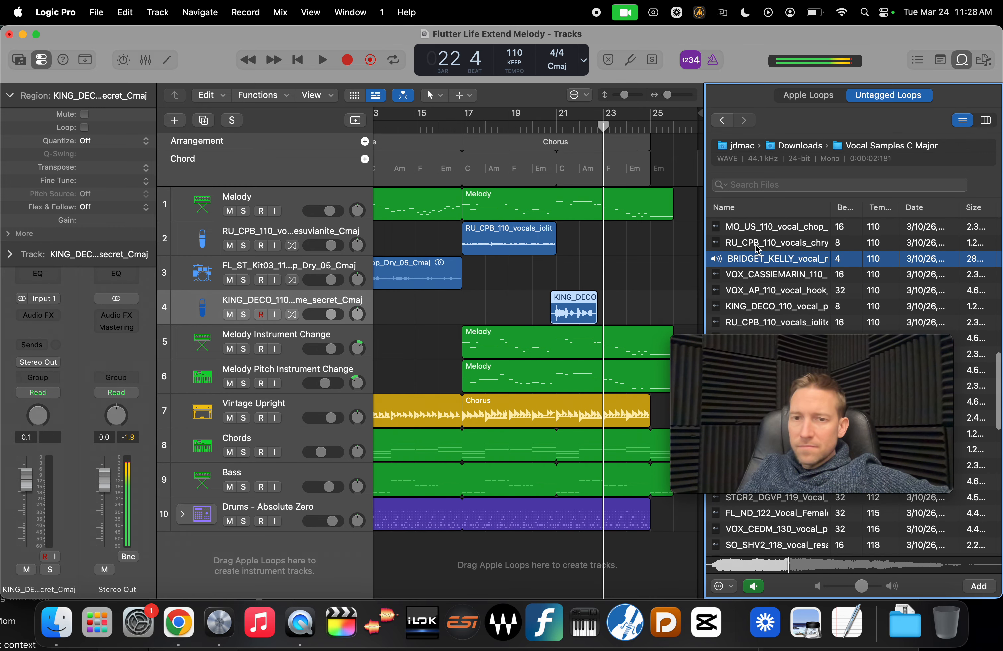
pyautogui.moveTo(746, 262); pyautogui.dragTo(630, 324)
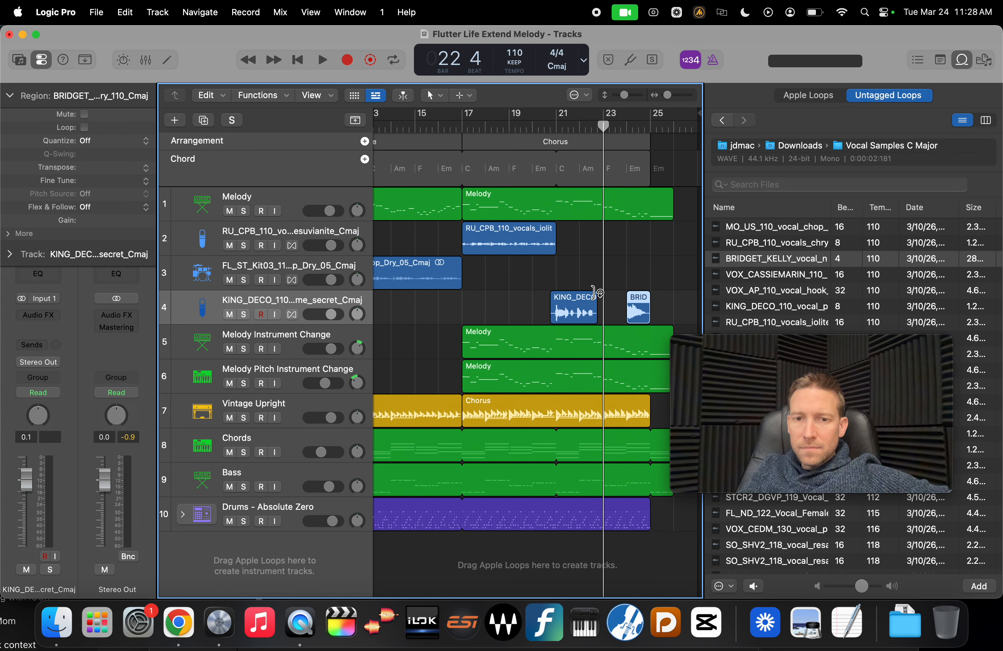
# Loop the KING_DECO_110 region up to the BRIDGET_KELLY region at bar 24 and play the end of the Chorus
pyautogui.moveTo(595, 292); pyautogui.dragTo(626, 300)
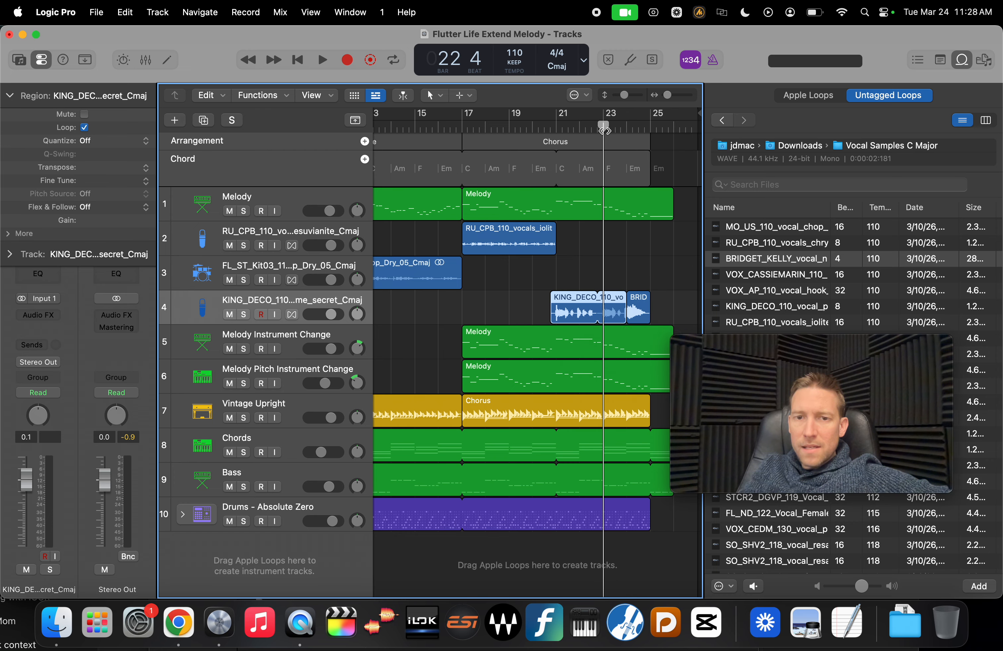
pyautogui.moveTo(604, 131); pyautogui.dragTo(598, 132)
pyautogui.press('space')
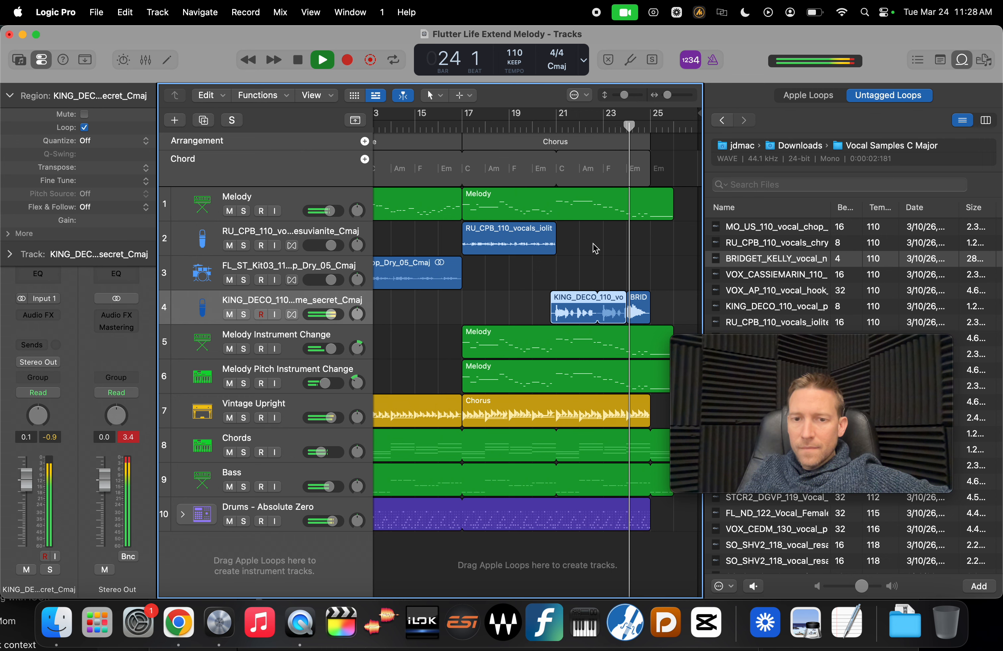
pyautogui.press('space')
# Shift the BRIDGET_KELLY region slightly before bar 24 and play the end of the Chorus from about bar 23
pyautogui.press('super+Right')
pyautogui.press('super+Right')
pyautogui.press('super+Right')
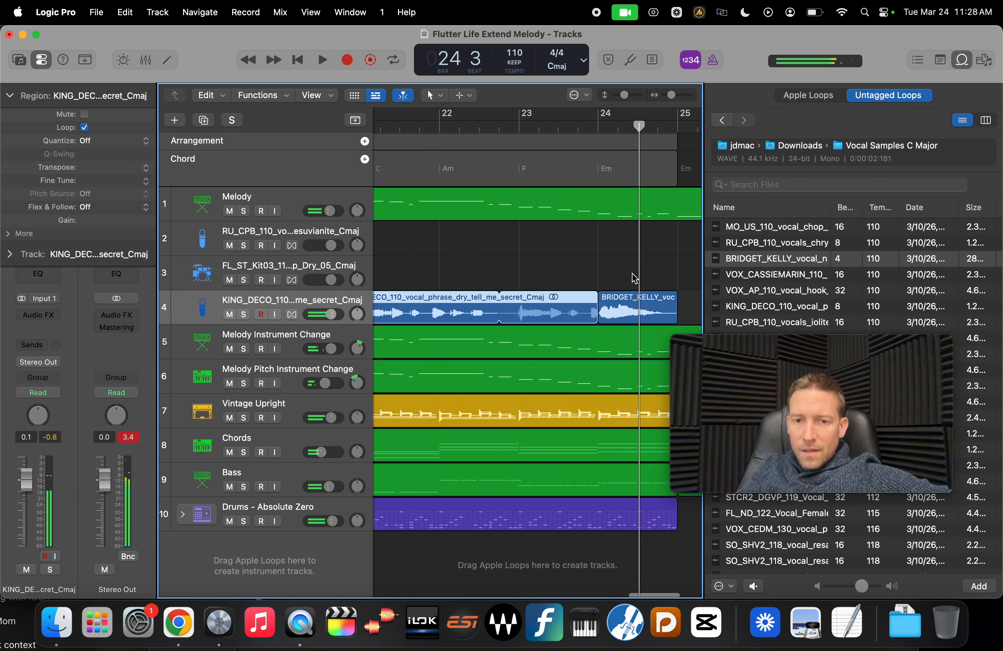
pyautogui.moveTo(618, 303); pyautogui.dragTo(609, 303)
pyautogui.click(514, 132)
pyautogui.press('space')
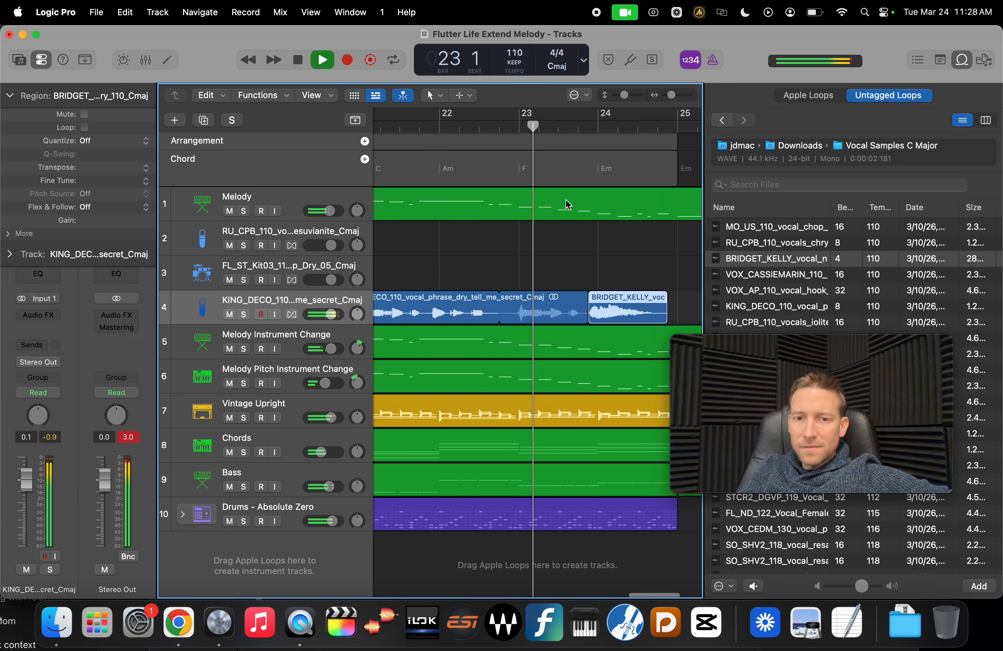
pyautogui.press('super+Left')
pyautogui.press('super+Left')
pyautogui.press('super+Left')
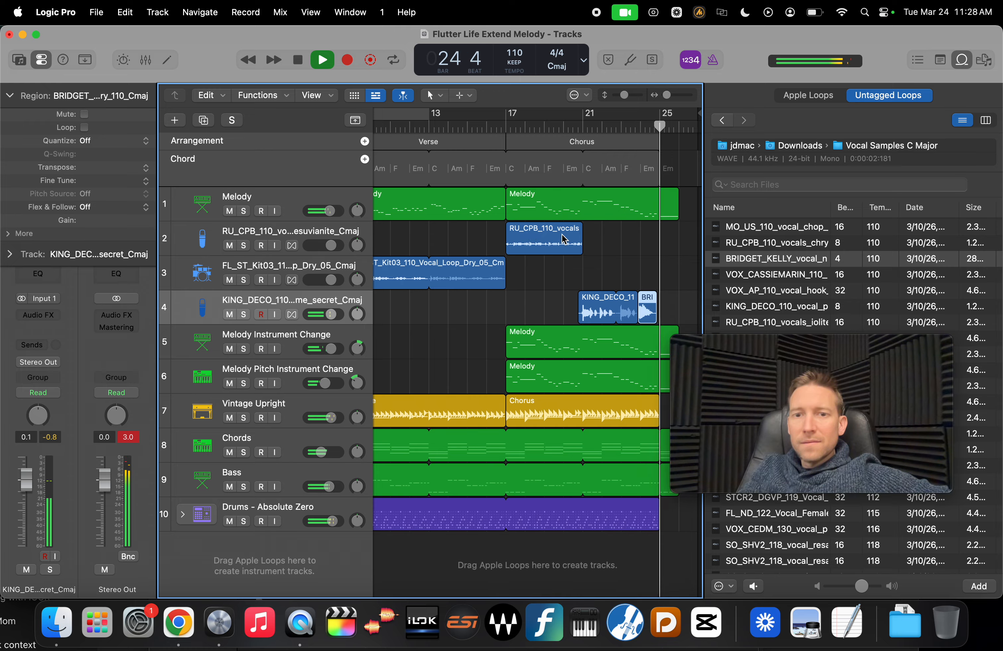
pyautogui.press('space')
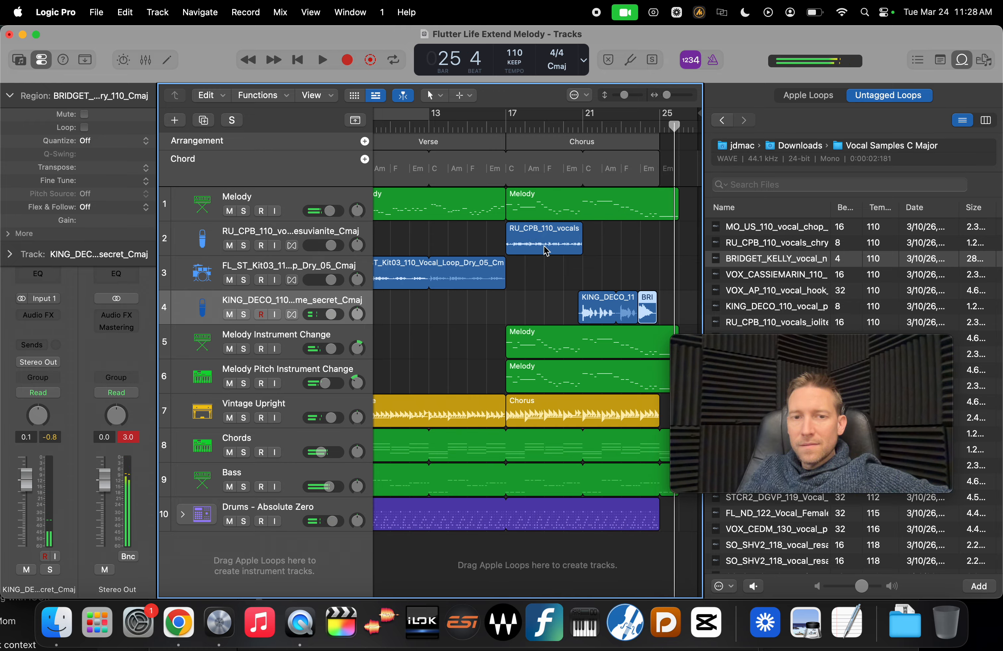
# Copy the first bar of the Chorus RU_CPB_110_vocals_iolite region to bar 25 and play the song's ending
pyautogui.click(543, 246)
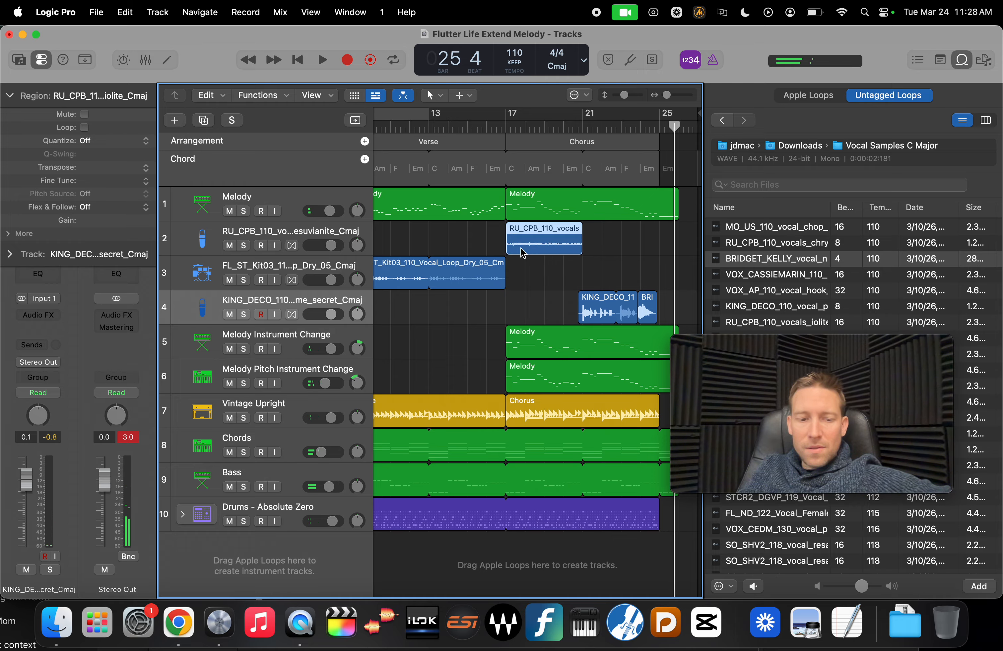
pyautogui.moveTo(516, 235); pyautogui.dragTo(660, 243)
pyautogui.press('super+Left')
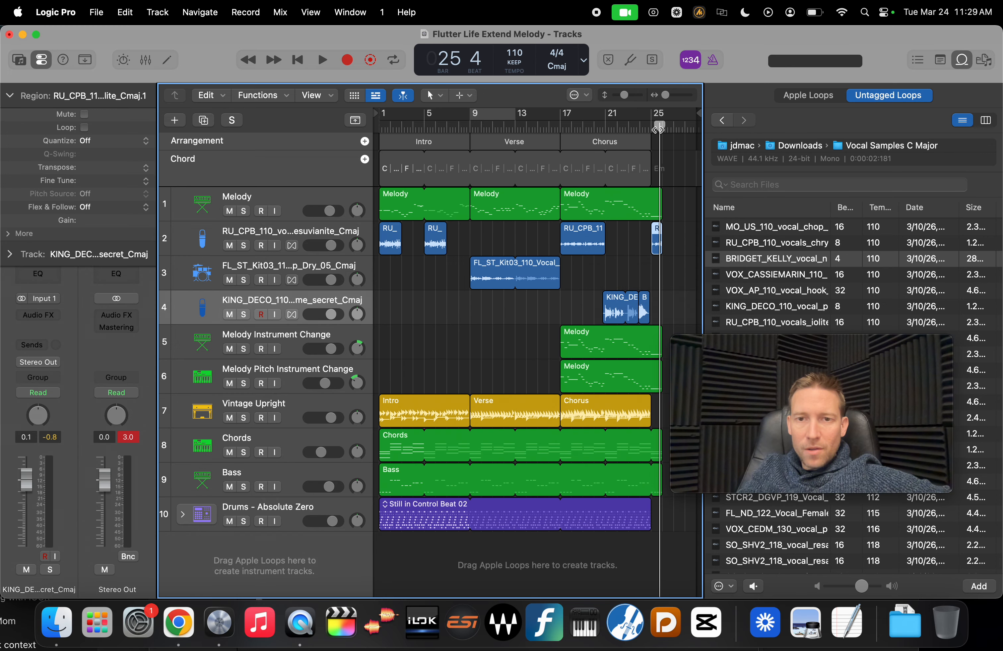
pyautogui.click(647, 127)
pyautogui.press('space')
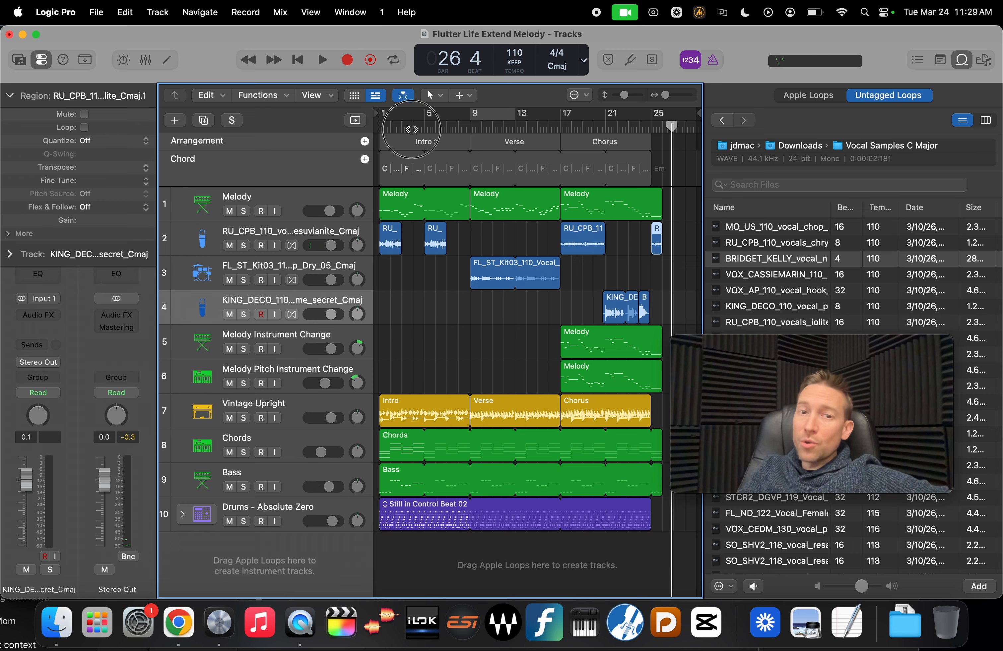
# Review the vocal regions on the FL_ST_Kit03 and KING_DECO_110 tracks, and play the Chorus around bar 21
pyautogui.moveTo(412, 130); pyautogui.dragTo(361, 129)
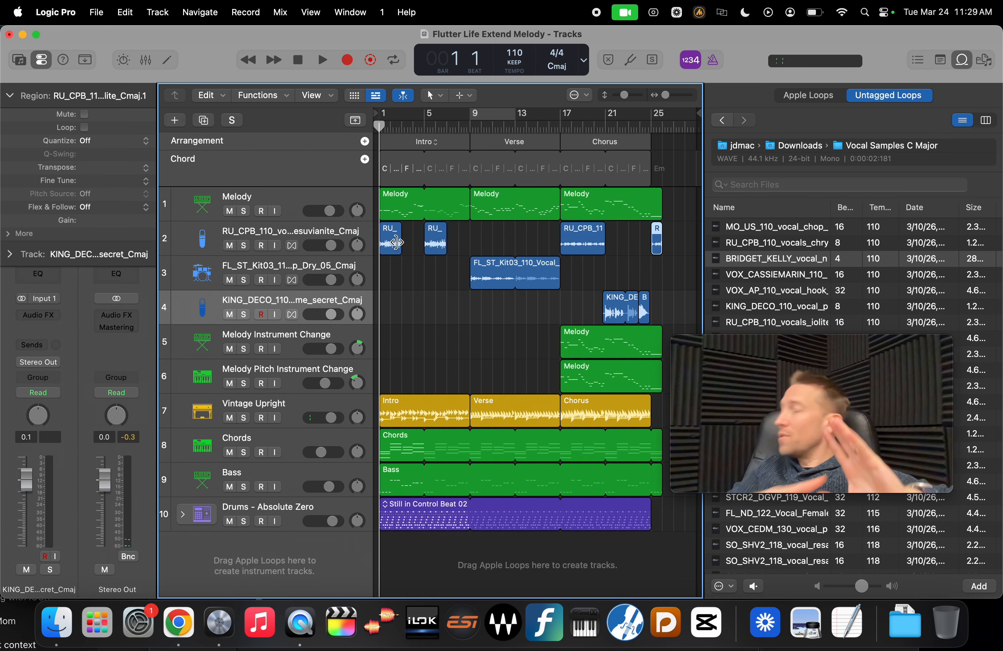
pyautogui.click(514, 128)
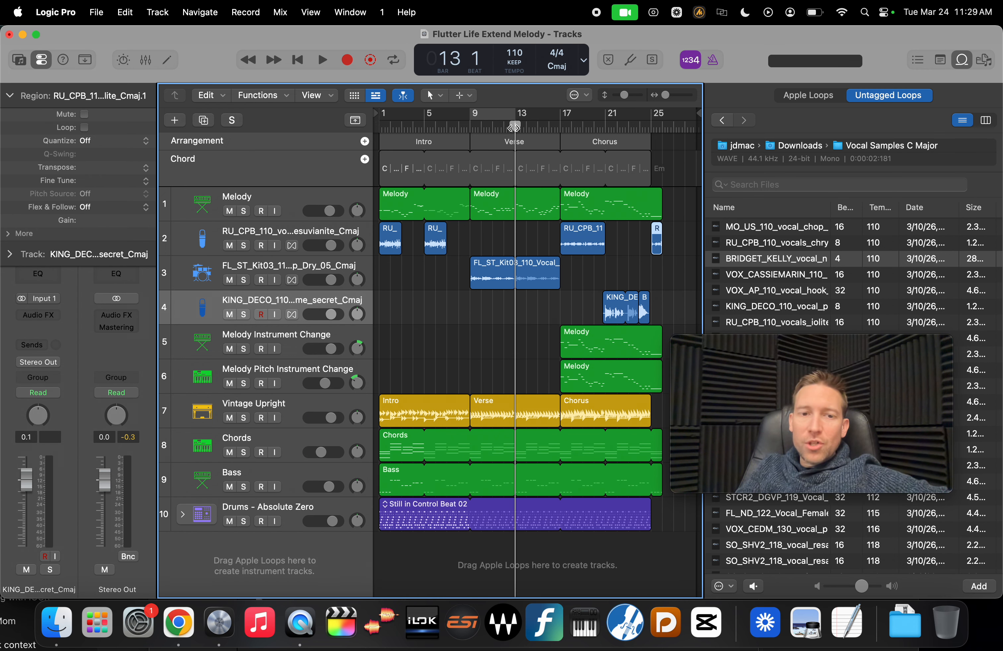
pyautogui.click(300, 270)
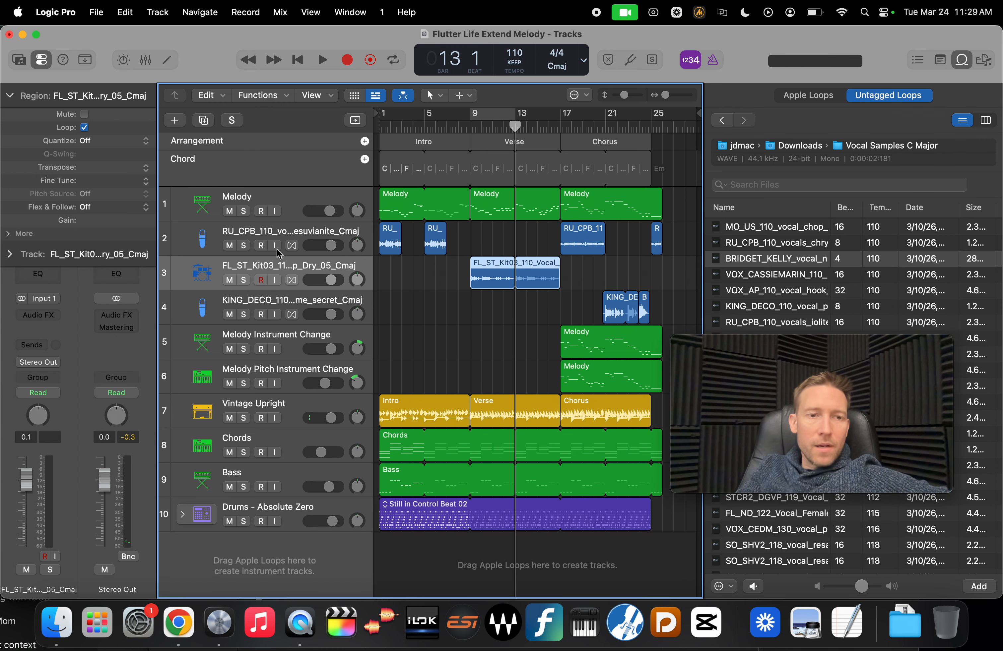
pyautogui.click(312, 301)
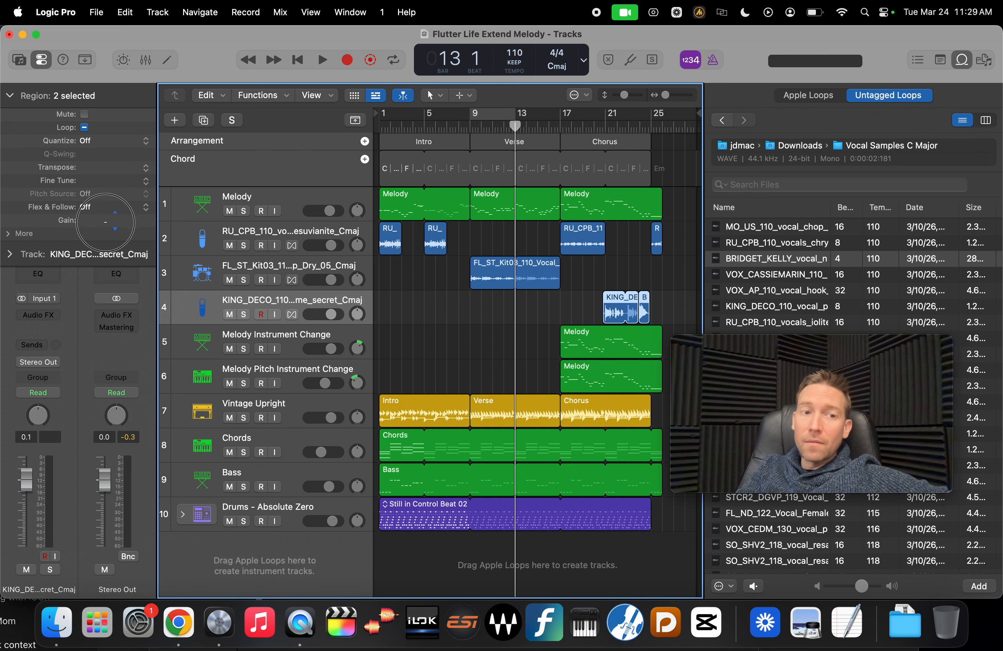
pyautogui.moveTo(516, 124); pyautogui.dragTo(603, 151)
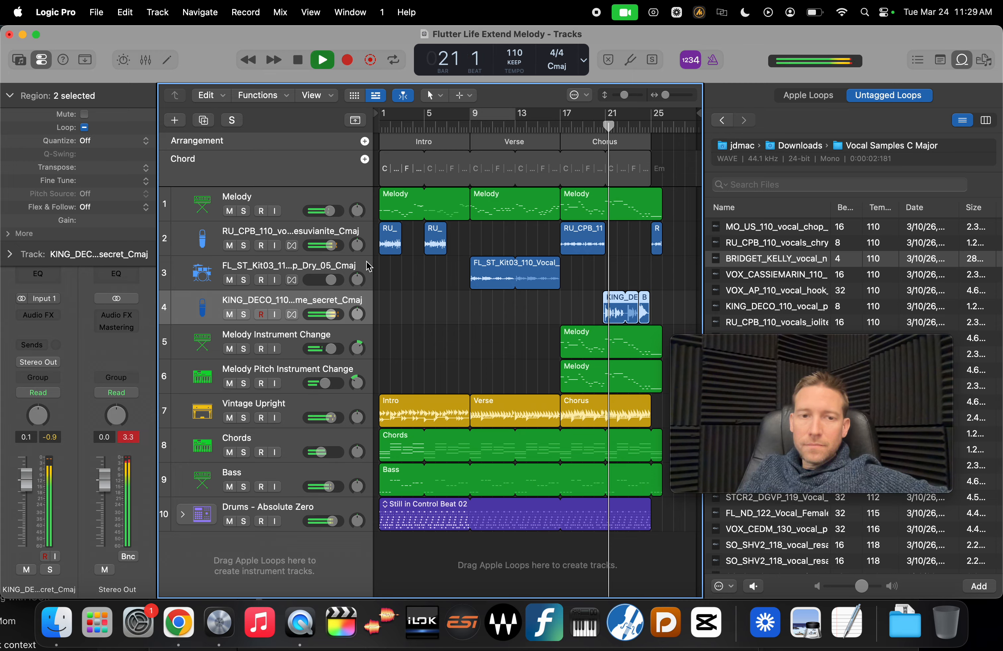
# Apply the Dance Vocal patch from the Vocal library category to the KING_DECO_110 track and show its channel strip plug-ins
pyautogui.click(29, 62)
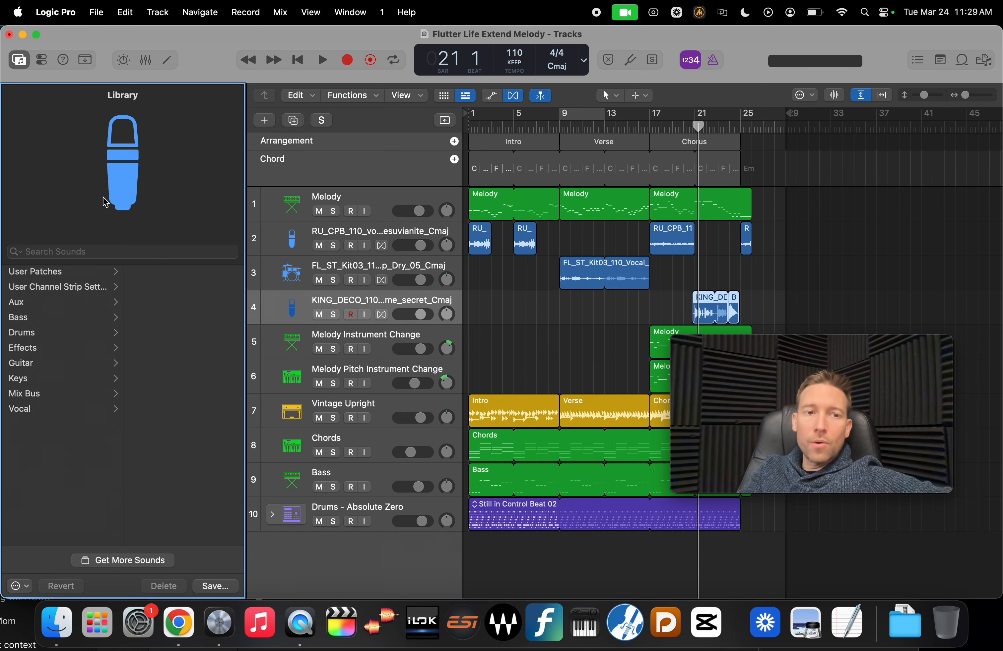
pyautogui.click(18, 61)
pyautogui.click(19, 61)
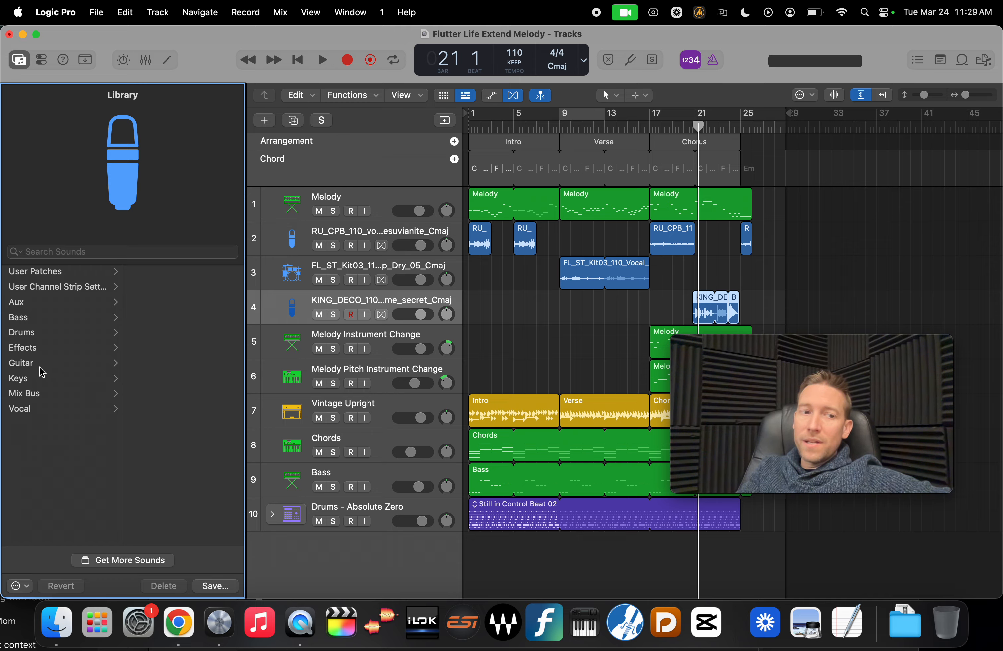
pyautogui.click(35, 409)
pyautogui.scroll(-3, 168, 391)
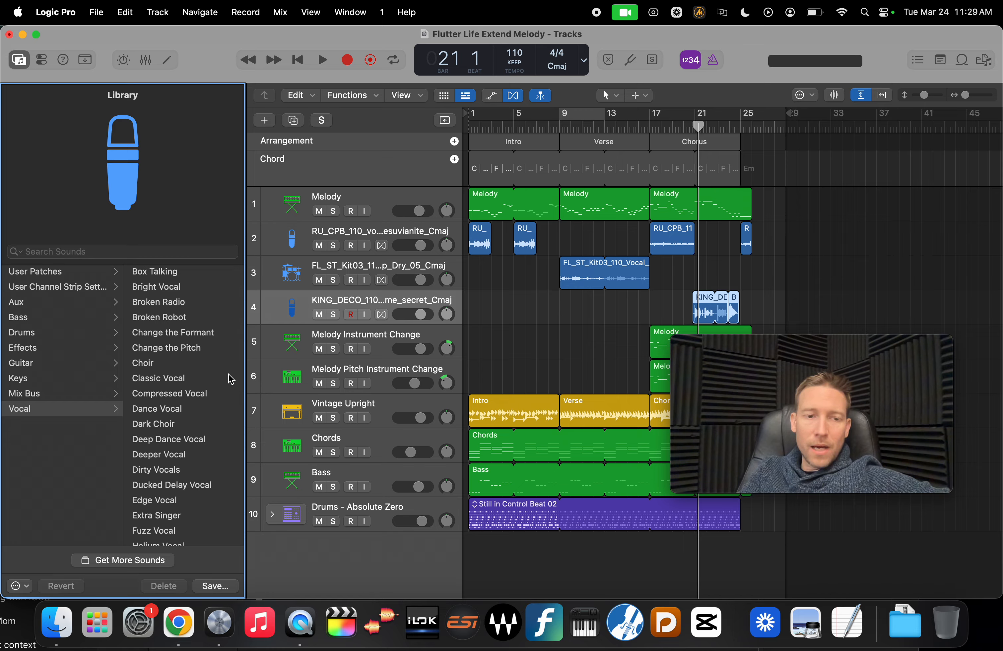
pyautogui.click(165, 409)
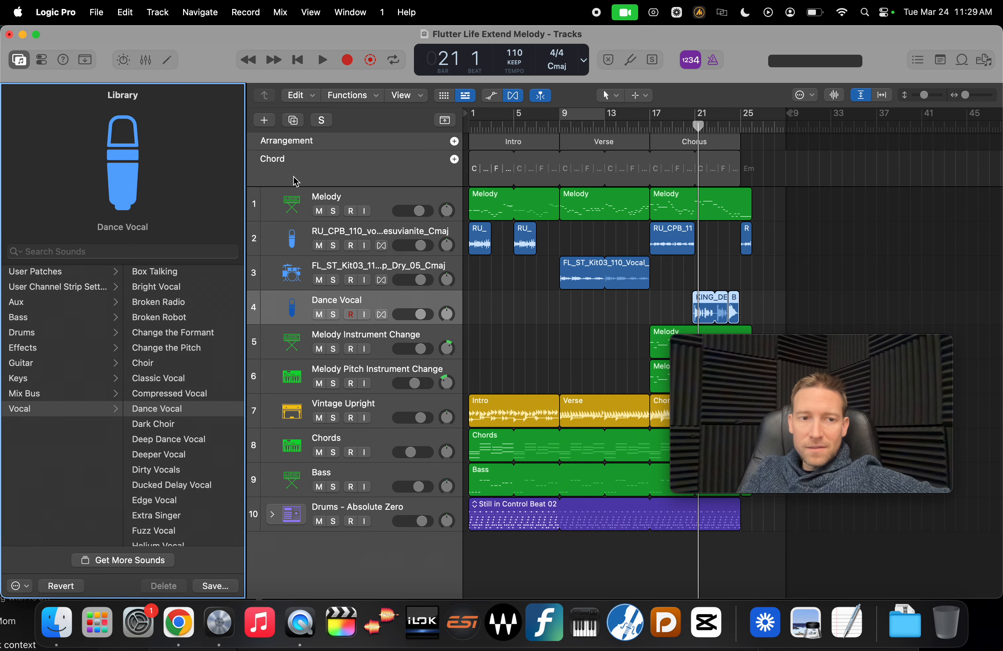
pyautogui.click(42, 60)
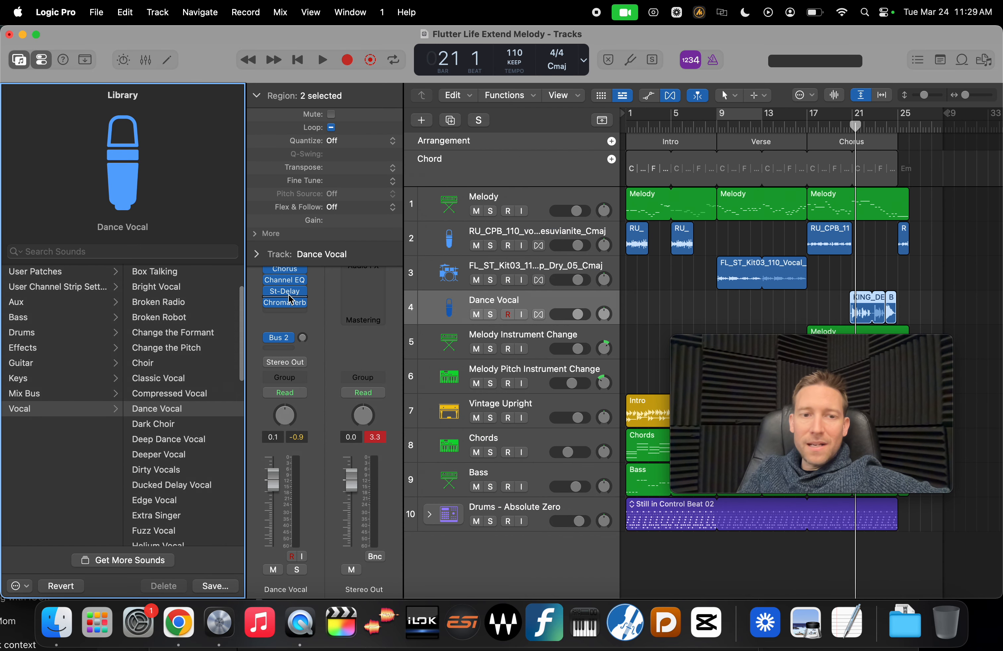
pyautogui.click(257, 96)
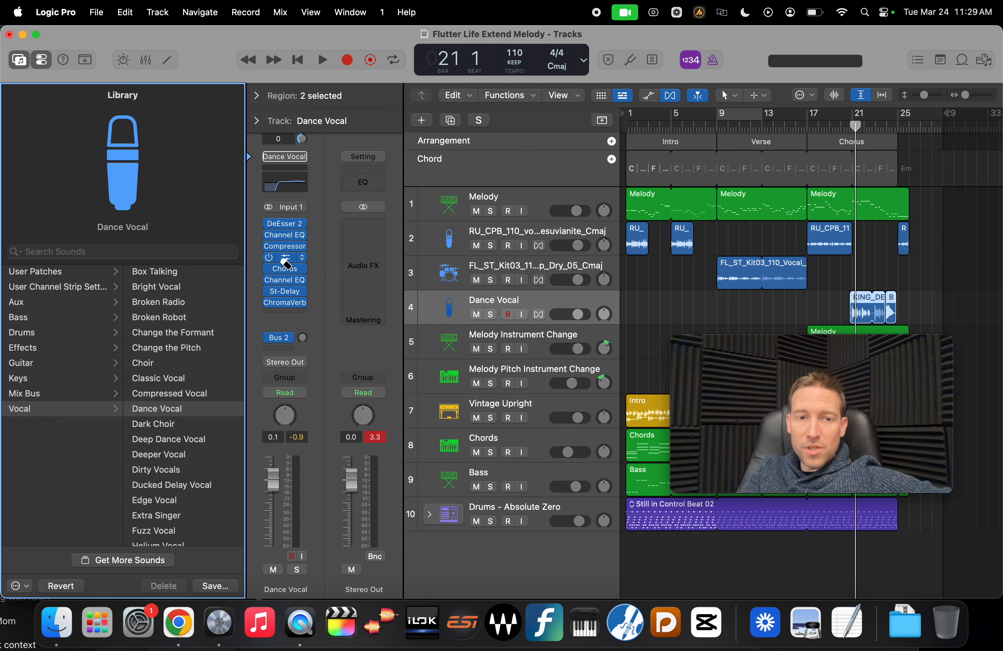
# Undo the patch change, reapply the Dance Vocal patch to the KING_DECO_110 track and play the Chorus from about bar 21
pyautogui.press('super+z')
pyautogui.click(69, 410)
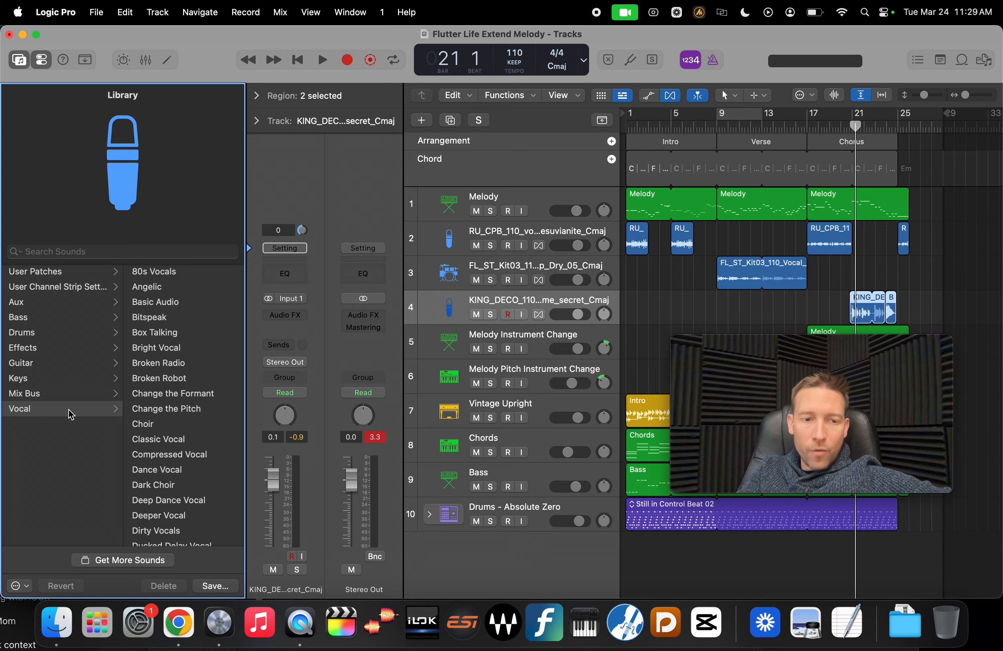
pyautogui.click(157, 470)
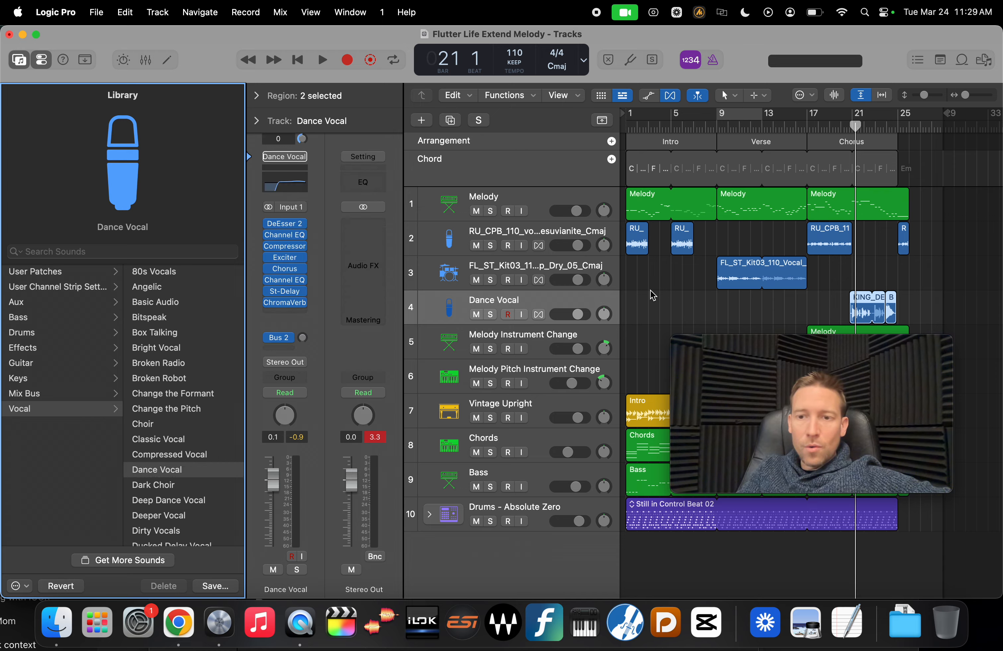
pyautogui.click(853, 125)
pyautogui.press('space')
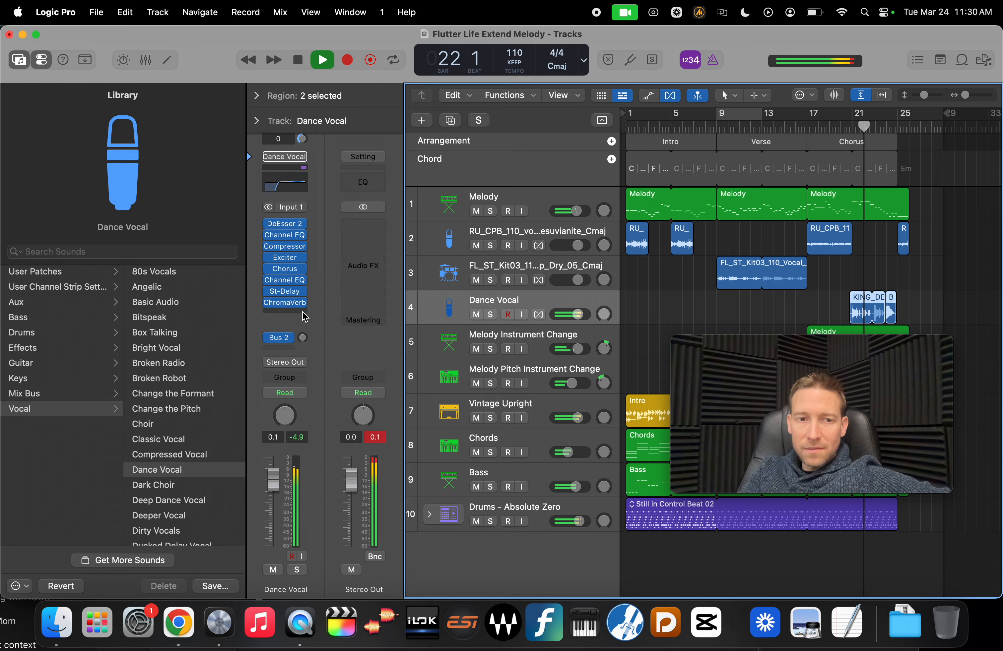
pyautogui.press('space')
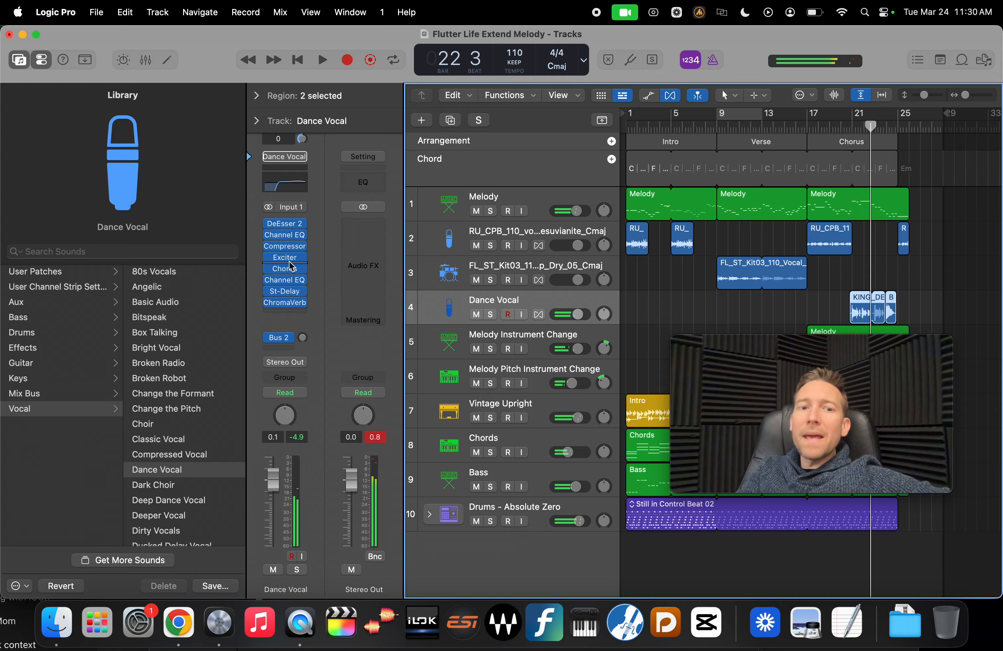
# Inspect the ChromaVerb settings on the Dance Vocal track while playing the Chorus from bar 22
pyautogui.moveTo(285, 228)
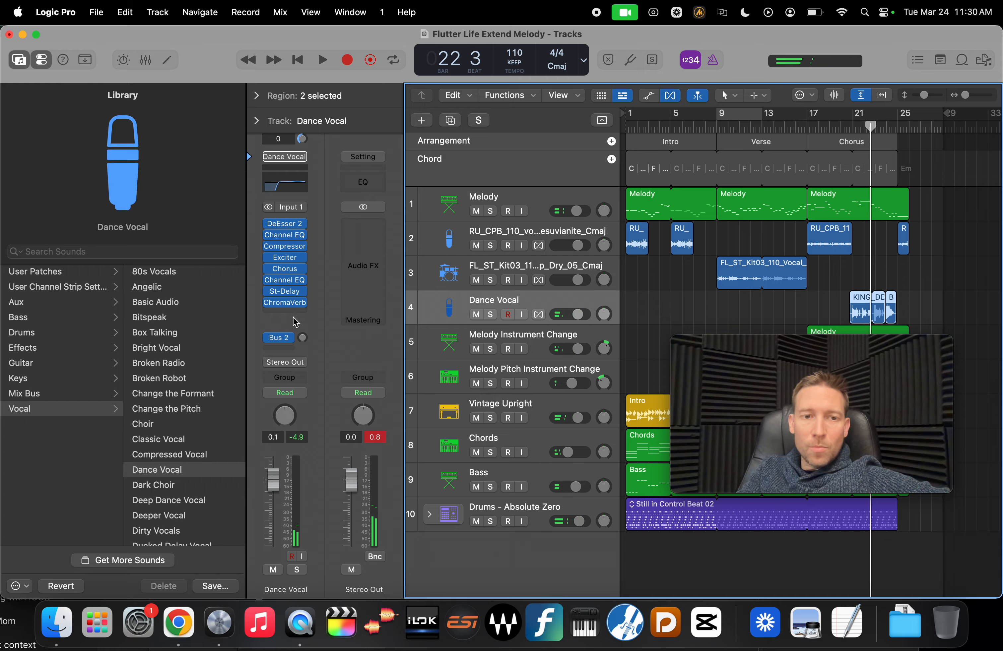
pyautogui.click(284, 302)
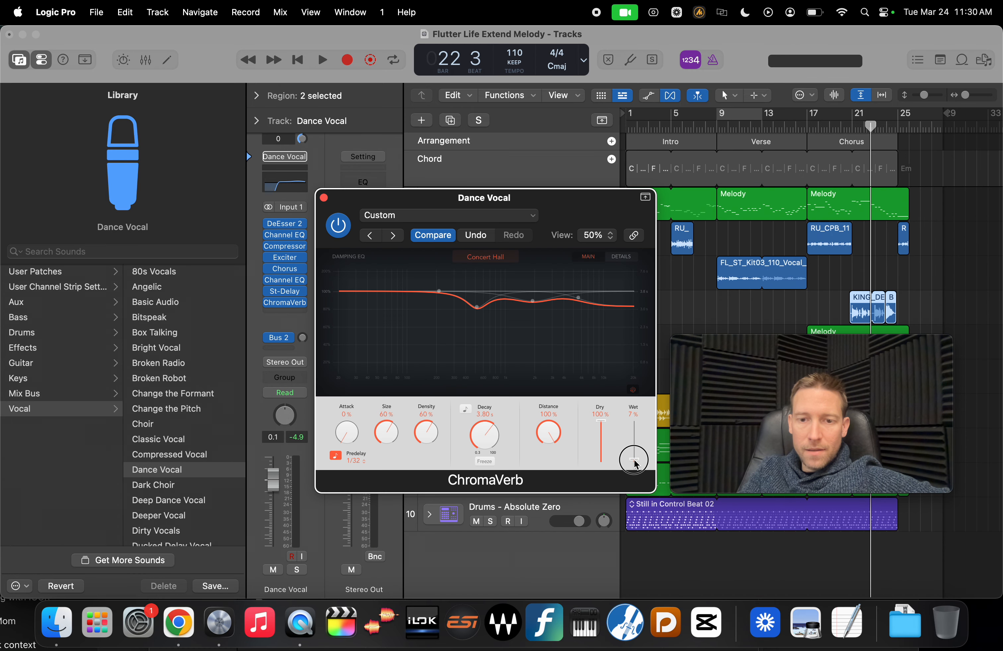
pyautogui.press('space')
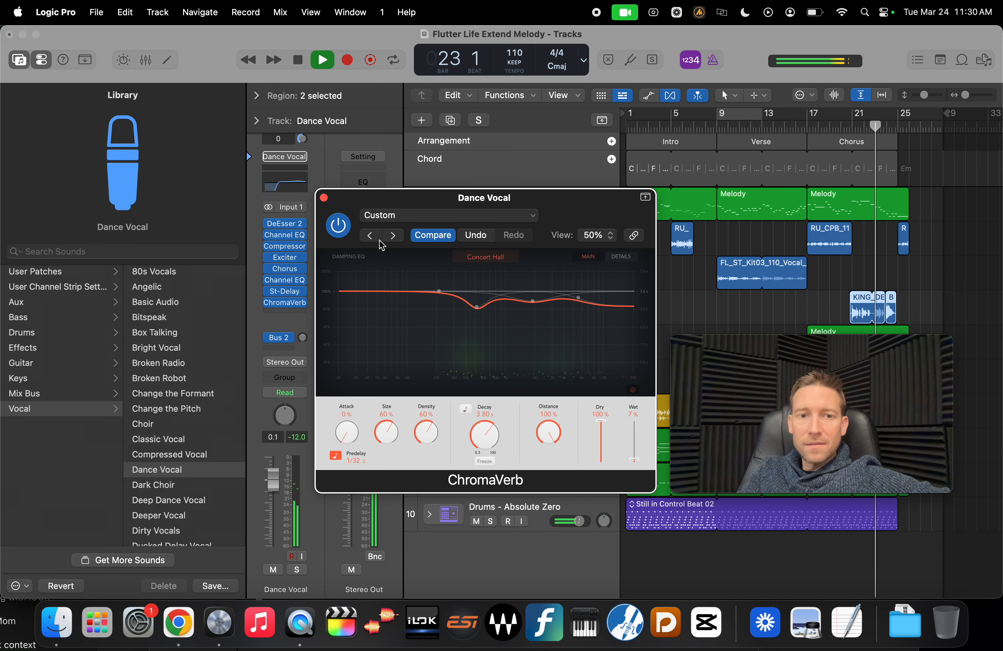
pyautogui.click(323, 198)
pyautogui.press('space')
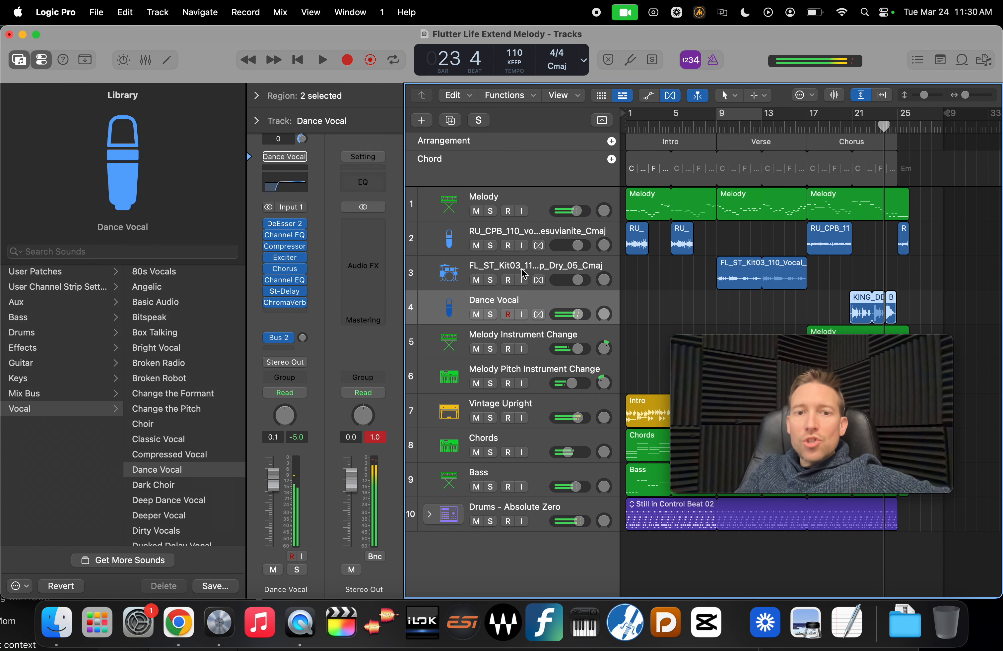
# Try the Psychedelic Vocal patch on the FL_ST_Kit03 track and play the end of the Verse from about bar 15
pyautogui.click(504, 269)
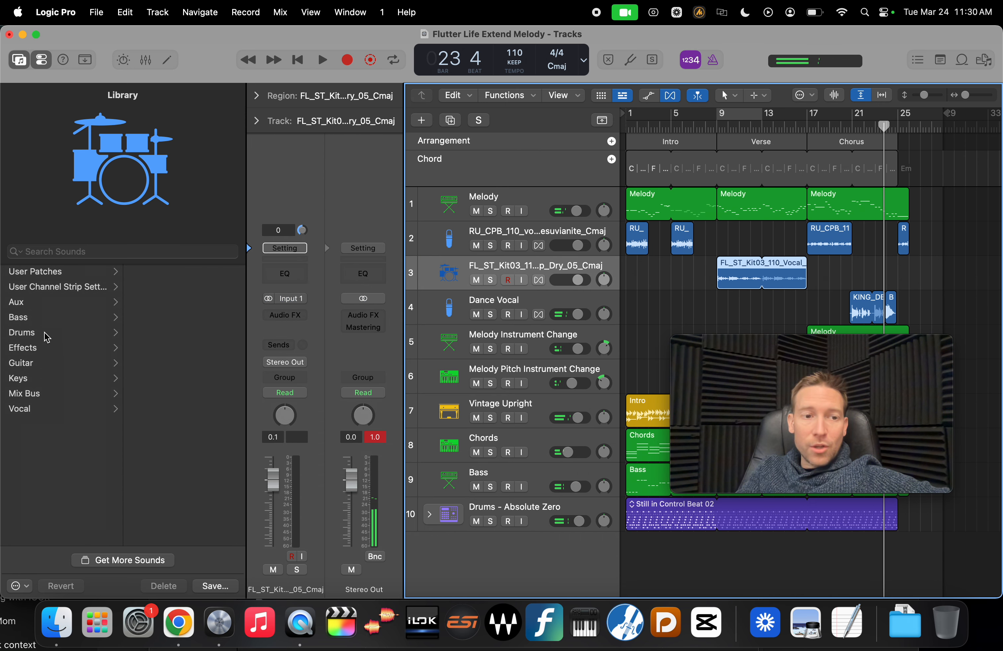
pyautogui.click(37, 410)
pyautogui.scroll(-10, 190, 412)
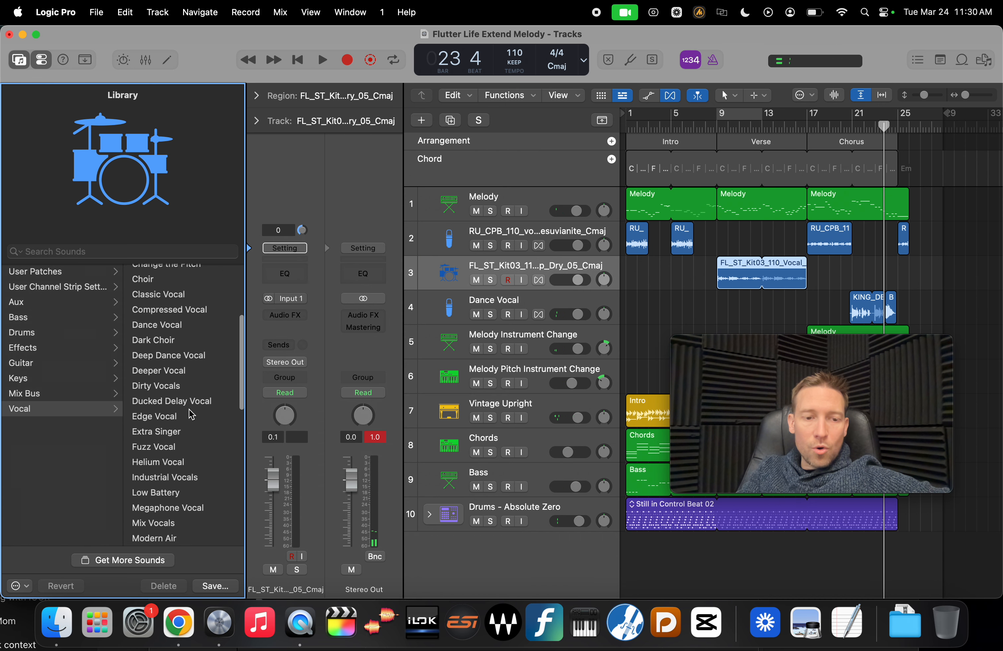
pyautogui.scroll(-5, 191, 415)
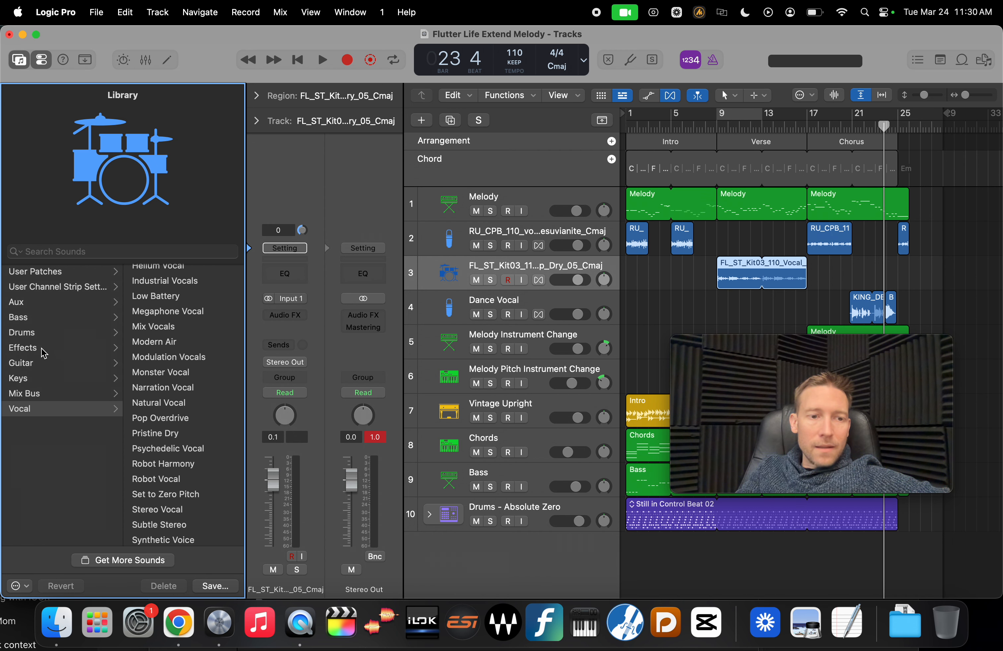
pyautogui.scroll(-4, 152, 408)
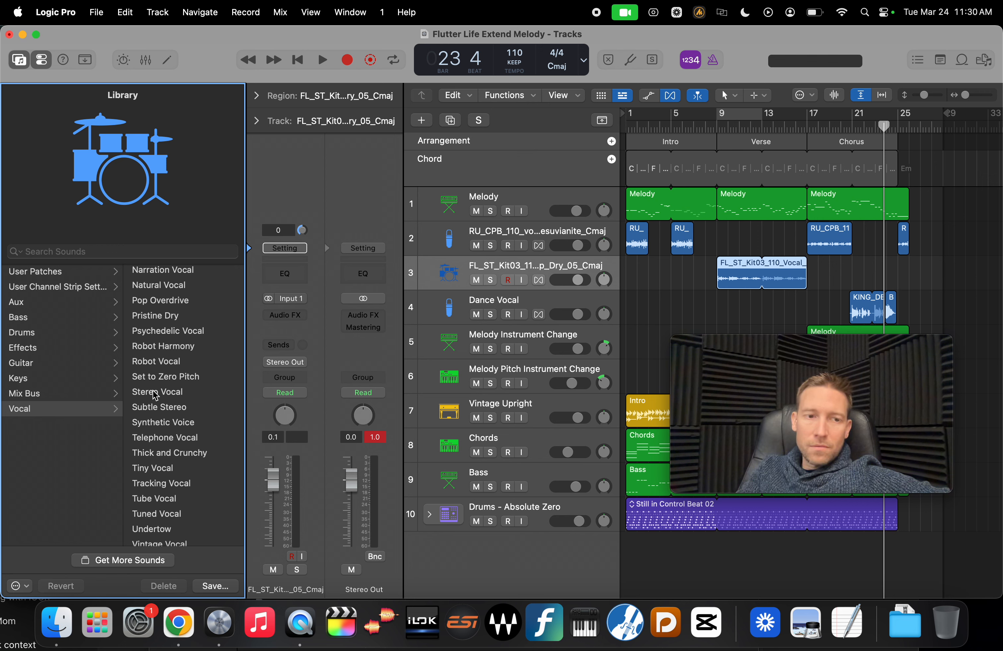
pyautogui.scroll(3, 155, 394)
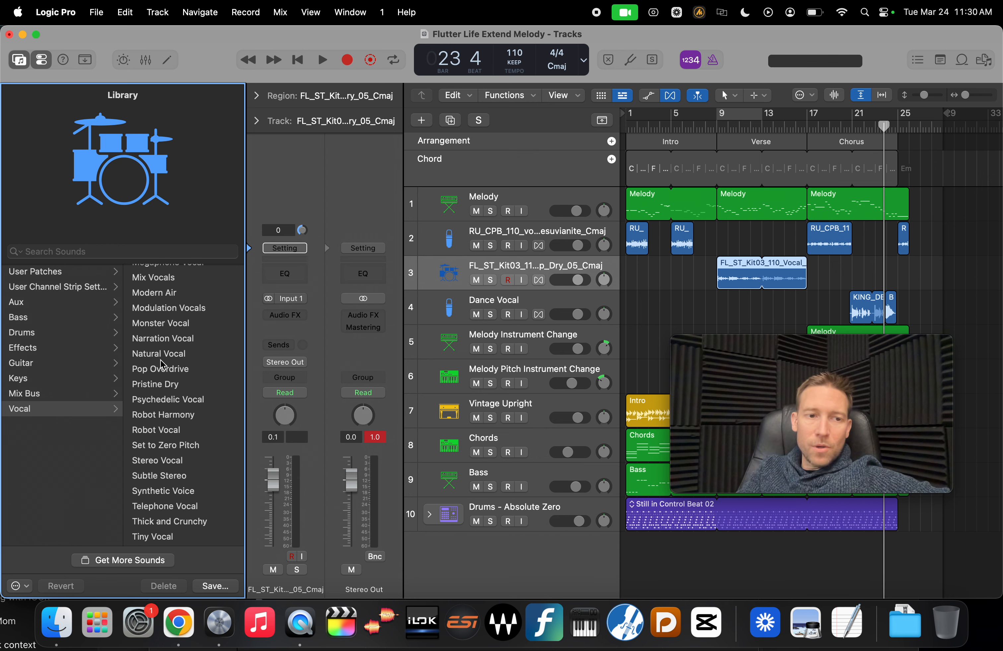
pyautogui.click(167, 399)
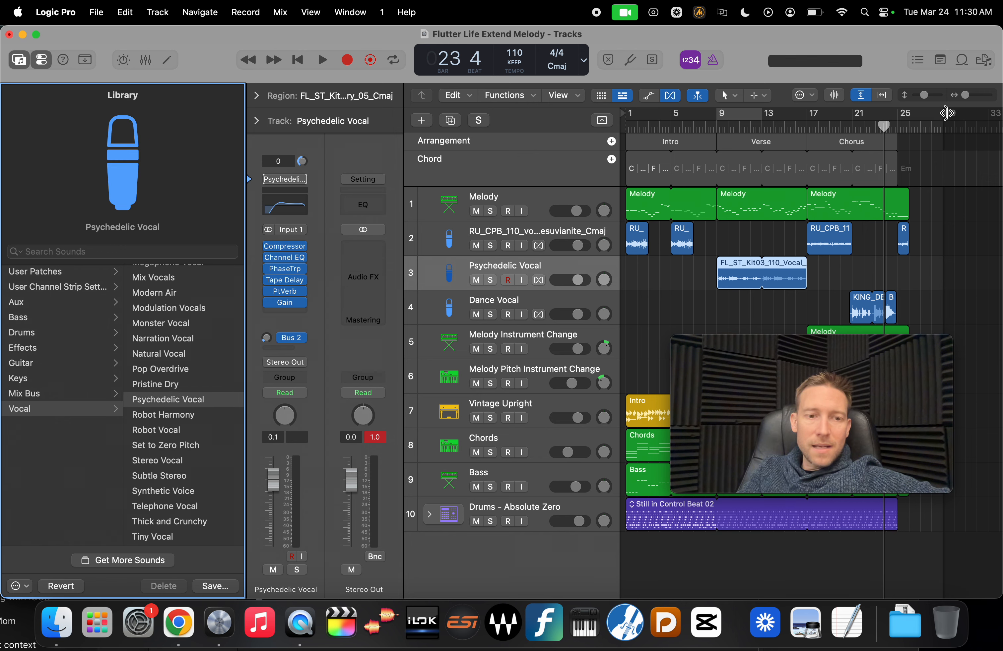
pyautogui.moveTo(882, 127); pyautogui.dragTo(785, 126)
pyautogui.press('space')
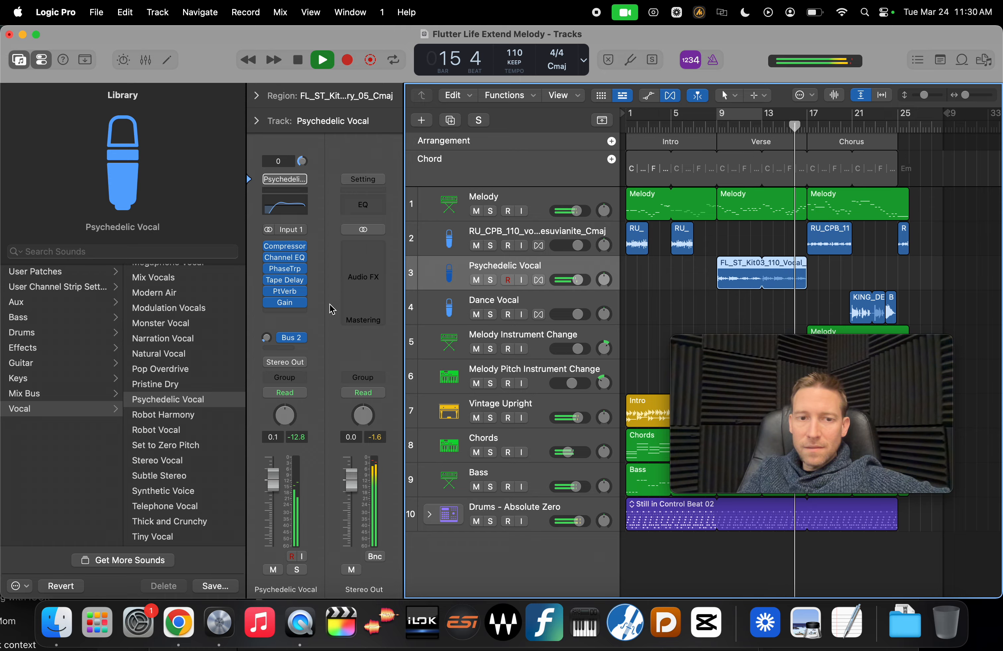
pyautogui.press('space')
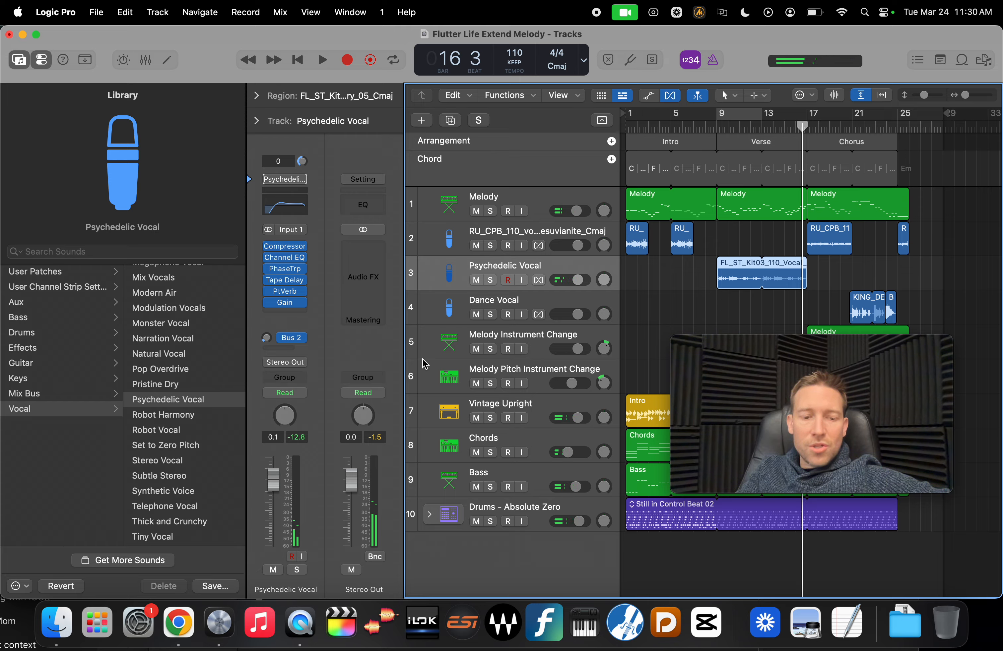
# Undo the Psychedelic Vocal patch, apply the Pristine Dry patch to the FL_ST_Kit03 track and play the Verse from bar 9
pyautogui.press('super+z')
pyautogui.click(159, 385)
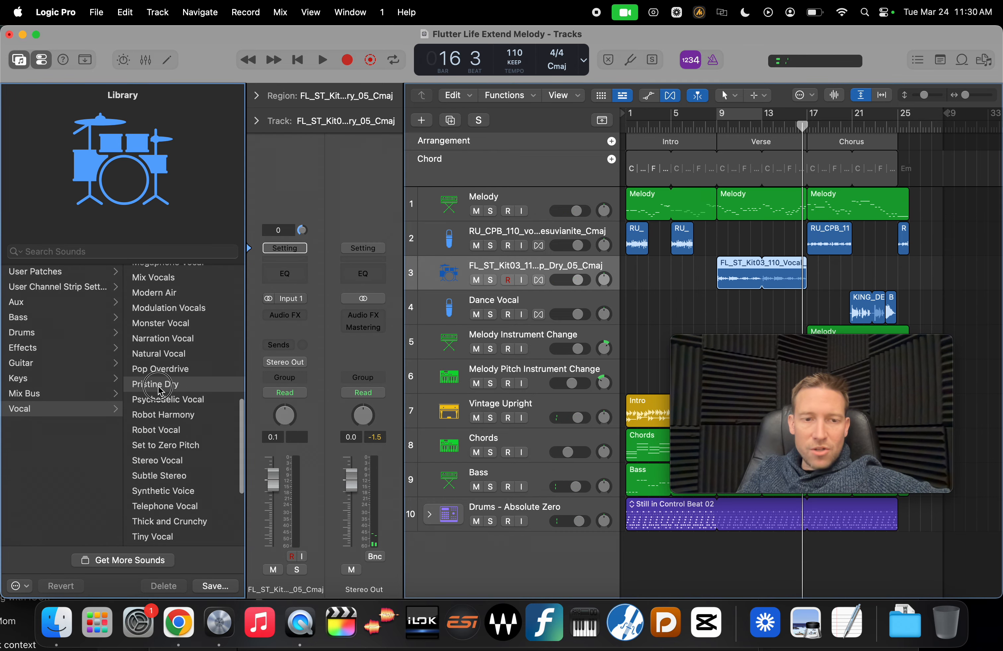
pyautogui.doubleClick(715, 125)
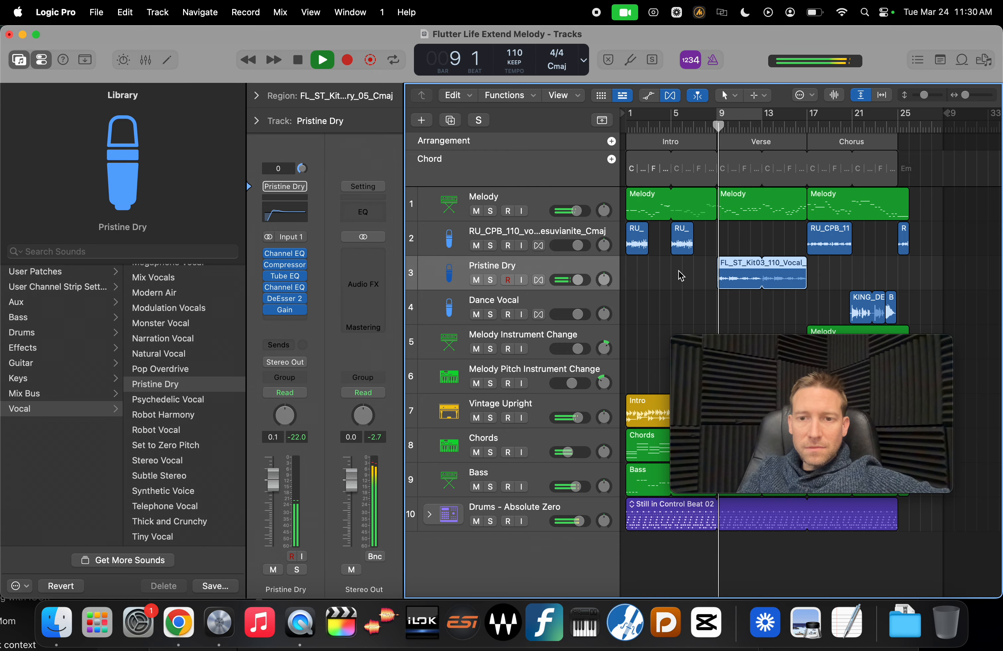
pyautogui.press('space')
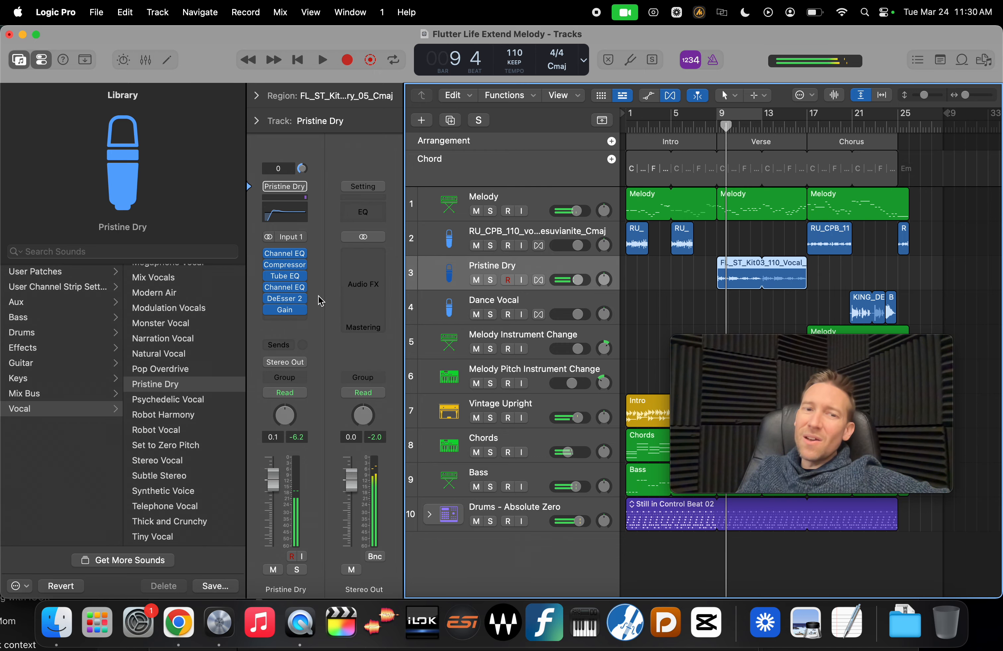
# Raise the FL_ST_Kit03 Verse region's gain to +10.8 dB while playing the Verse
pyautogui.click(257, 96)
pyautogui.press('space')
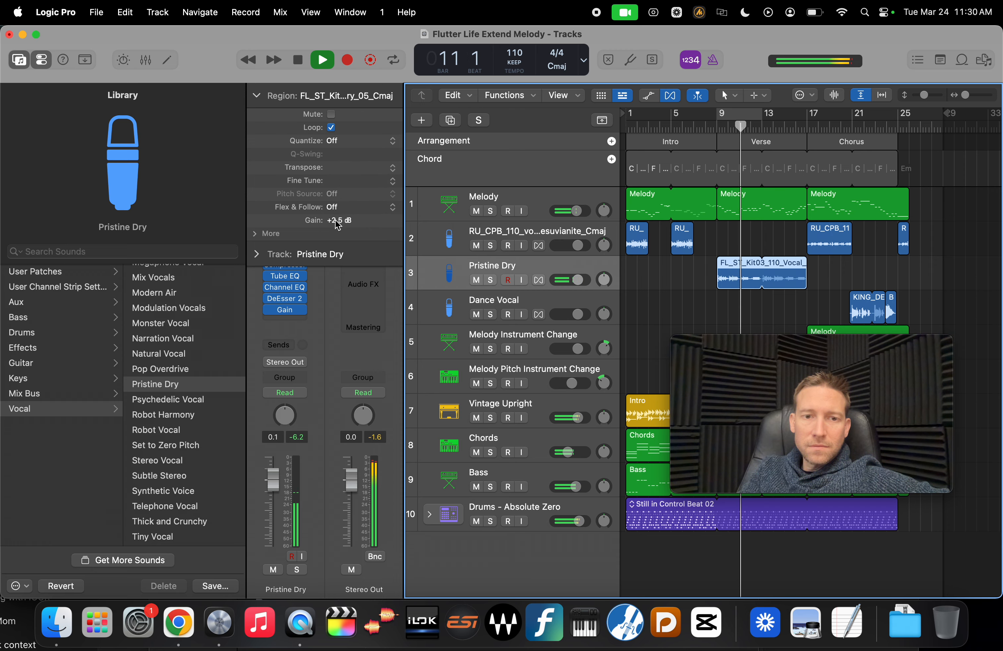
pyautogui.moveTo(338, 220); pyautogui.dragTo(337, 178)
pyautogui.moveTo(341, 221); pyautogui.dragTo(397, 129)
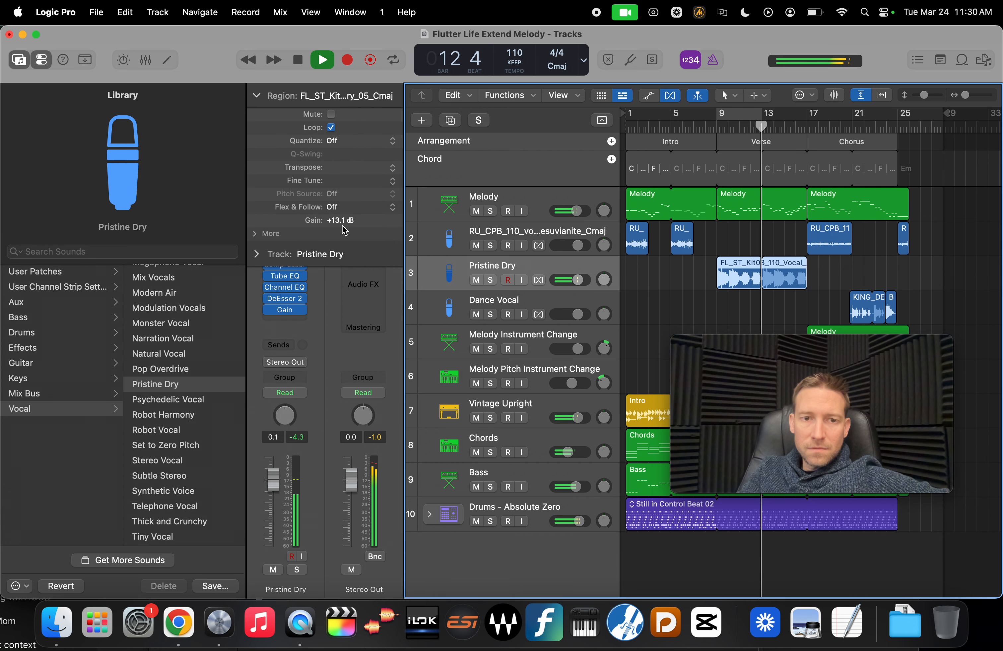
pyautogui.moveTo(337, 222); pyautogui.dragTo(340, 314)
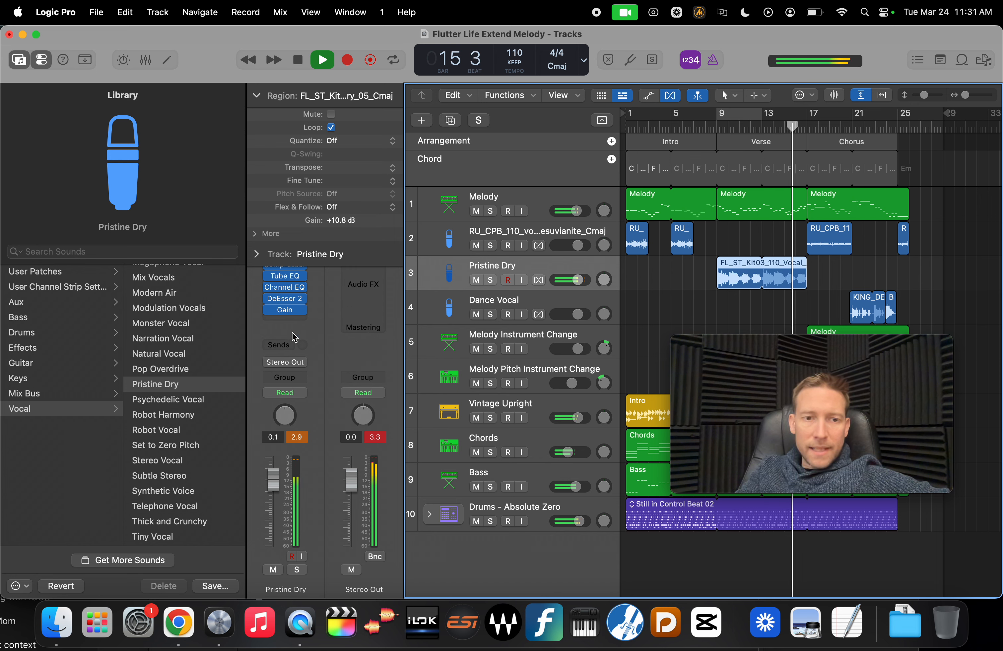
# Set the Pristine Dry track's Gain plug-in to +4.5 dB gain and +8.0% balance while playing the Verse
pyautogui.click(286, 313)
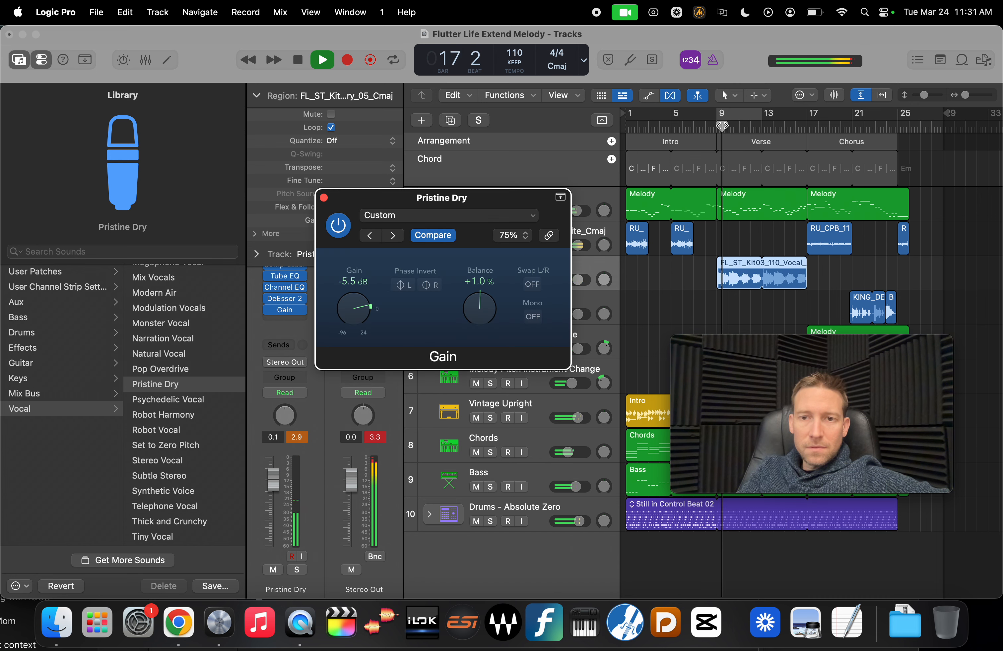
pyautogui.moveTo(480, 313); pyautogui.dragTo(476, 343)
pyautogui.moveTo(353, 315); pyautogui.dragTo(358, 317)
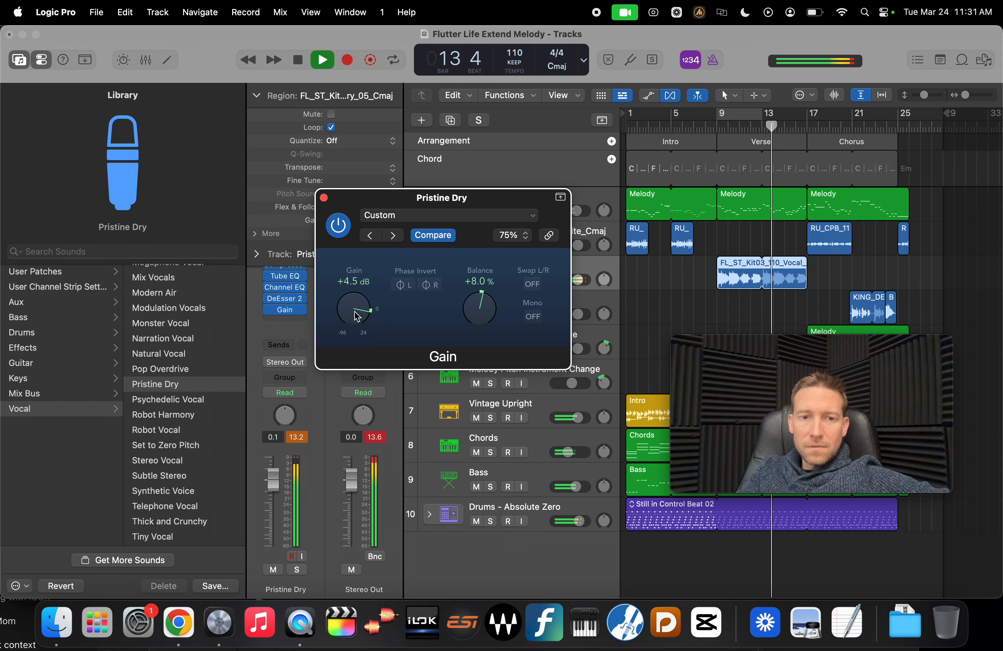
pyautogui.click(323, 198)
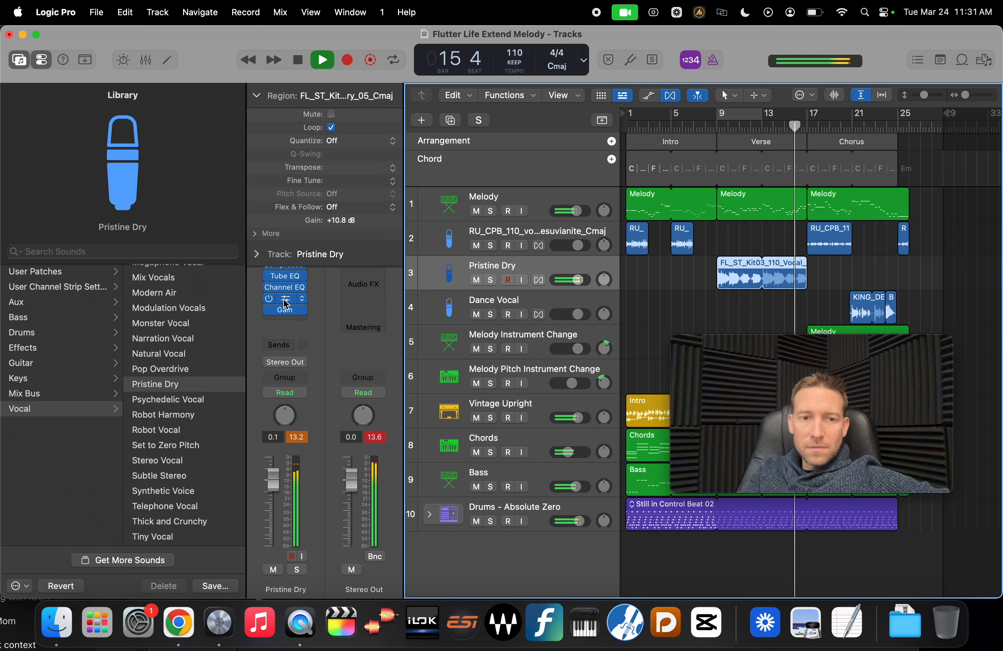
pyautogui.click(254, 99)
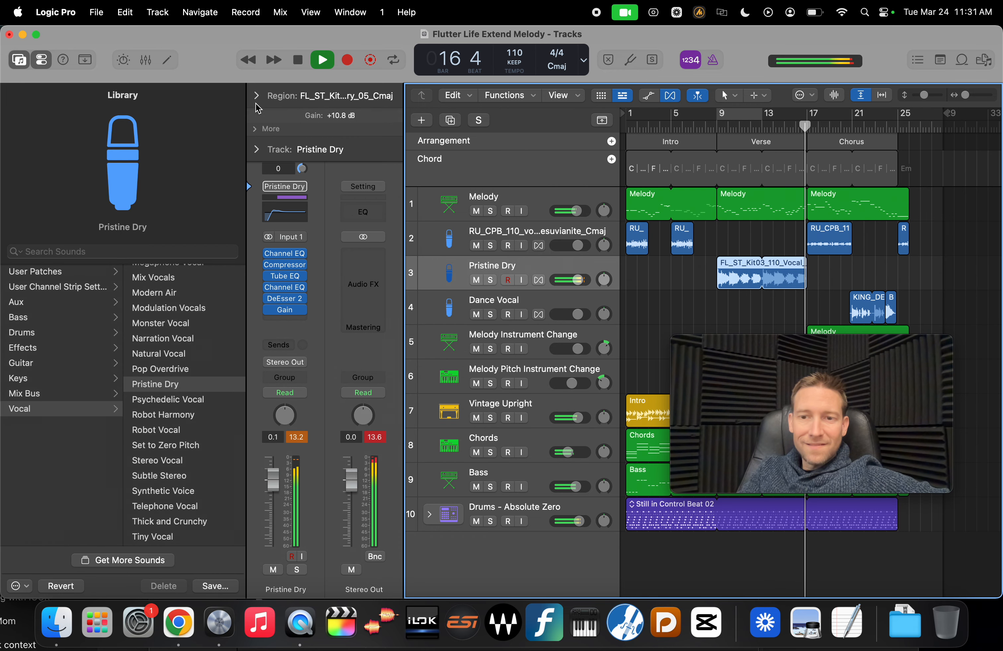
pyautogui.press('space')
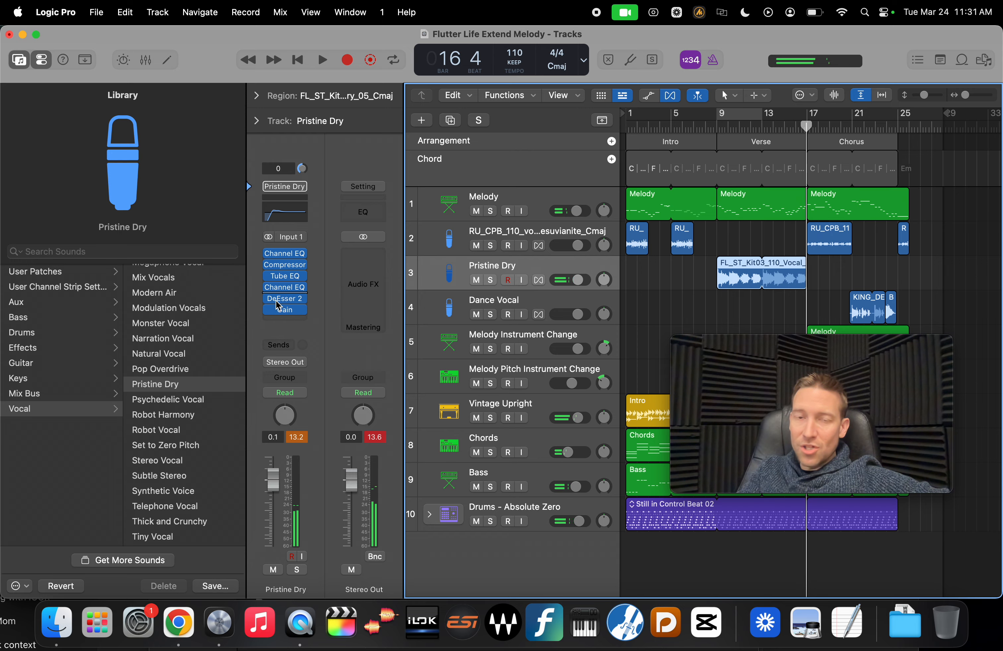
# Apply the Robot Harmony vocal patch to the RU_CPB_110 track after playing part of the Intro
pyautogui.press('space')
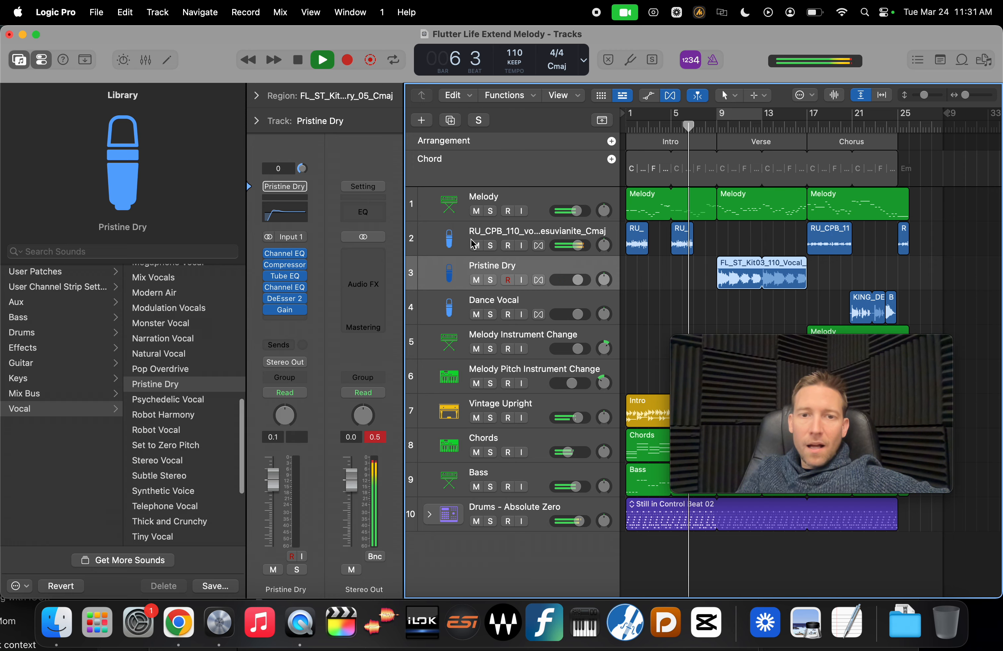
pyautogui.press('space')
pyautogui.click(459, 238)
pyautogui.click(118, 409)
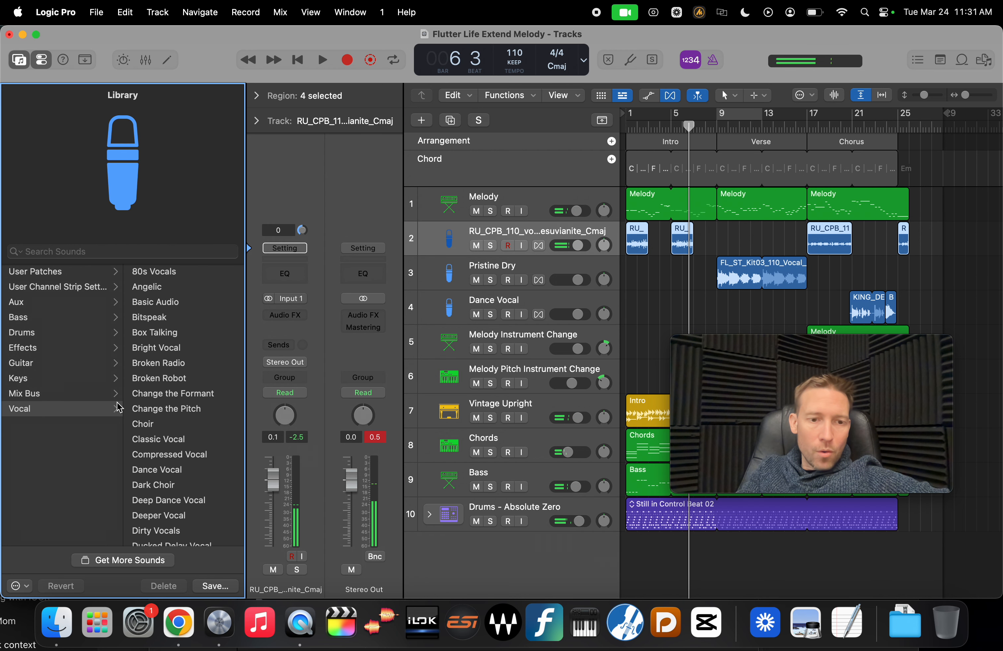
pyautogui.scroll(-5, 177, 441)
pyautogui.scroll(-8, 184, 442)
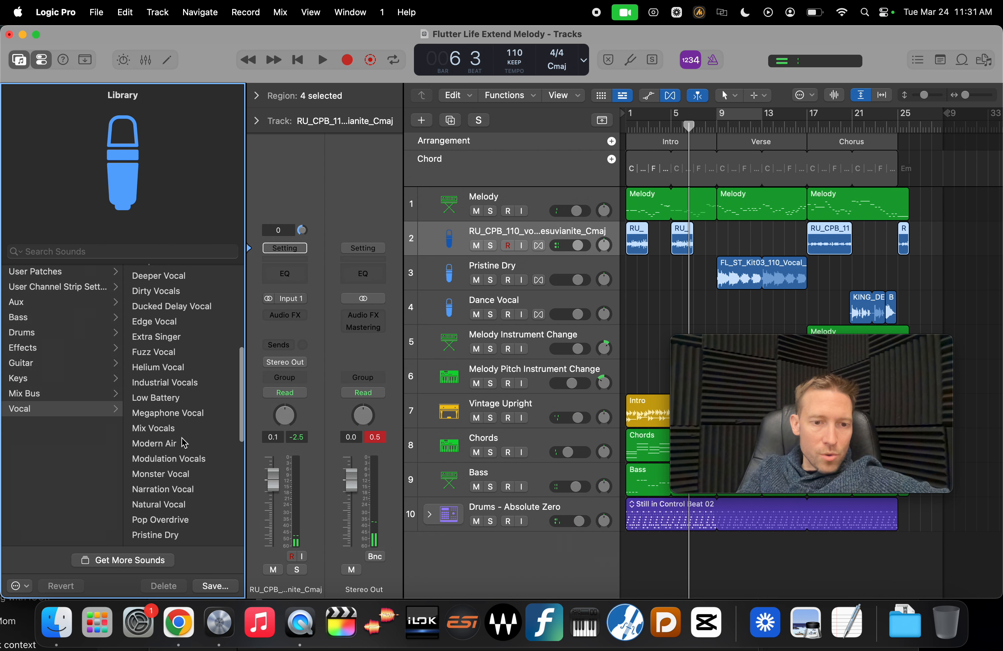
pyautogui.click(181, 485)
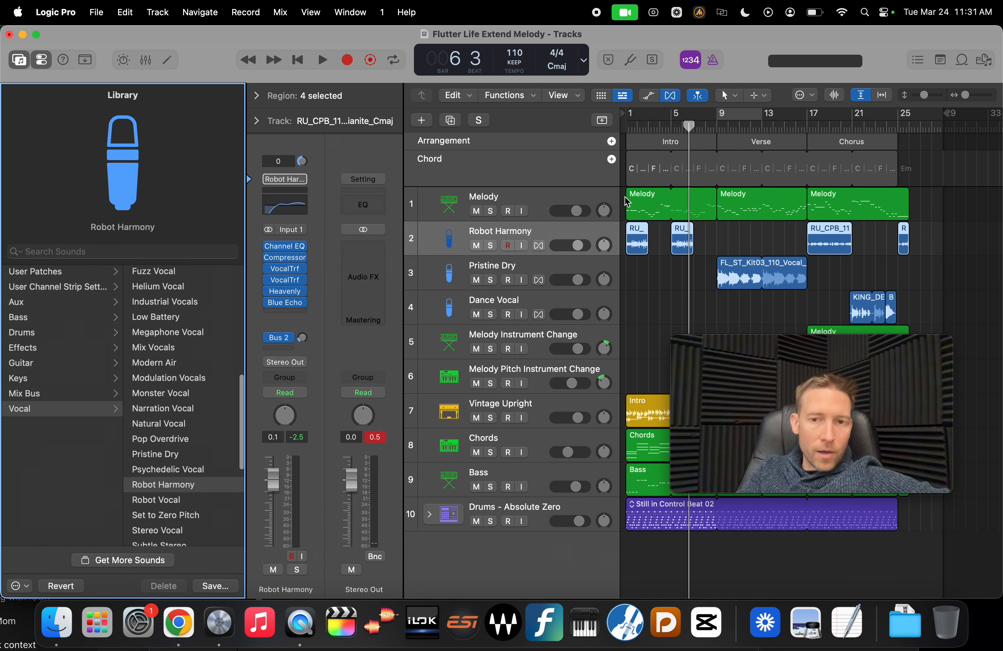
# Play the Robot Harmony vocal in the Intro from about bar 6 and in the Chorus from bar 17
pyautogui.click(690, 148)
pyautogui.press('space')
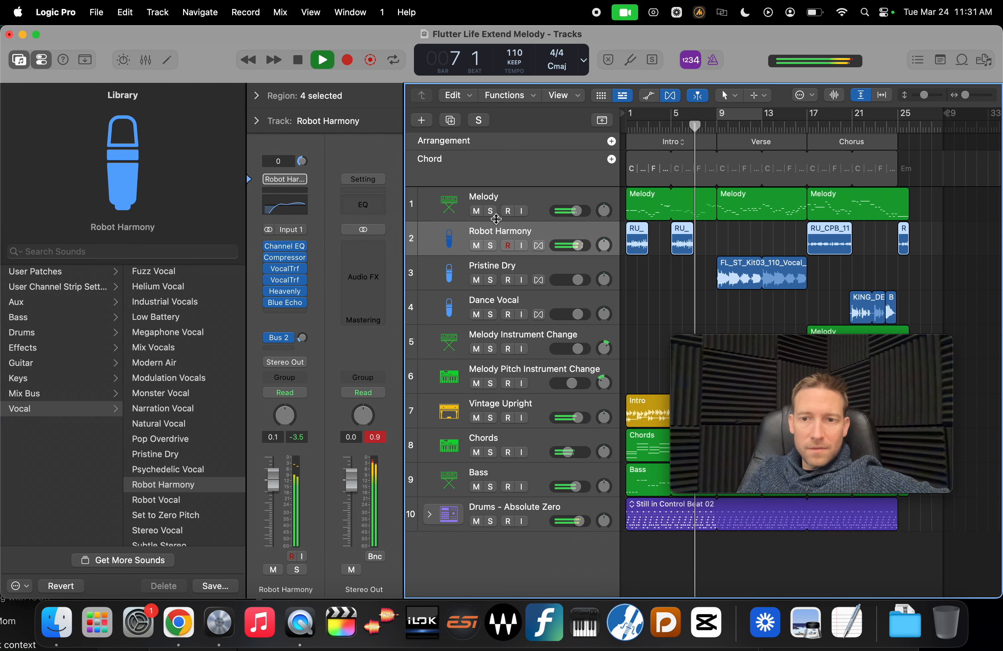
pyautogui.press('space')
pyautogui.click(806, 127)
pyautogui.press('space')
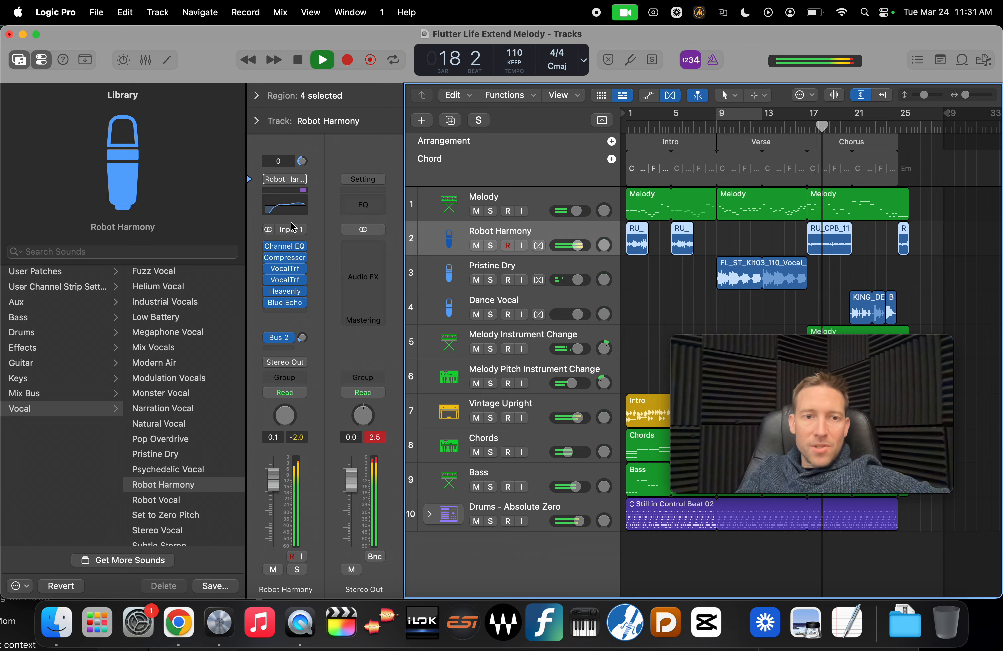
pyautogui.press('space')
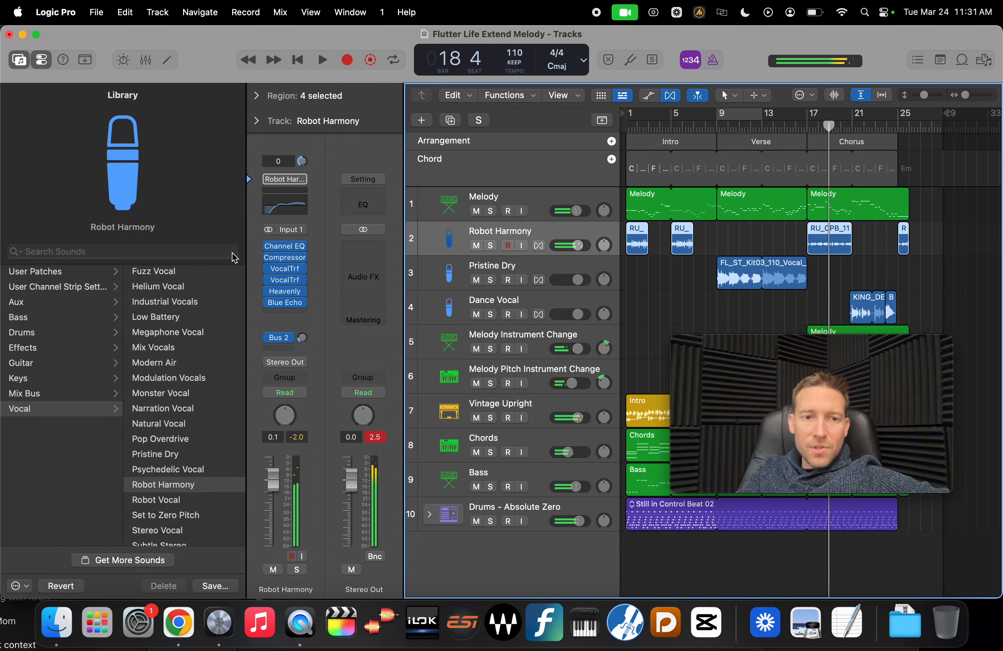
# Set the Robot Harmony track's Compressor threshold to -19.0 dB and nudge its output gain while playing the Chorus and the Intro
pyautogui.click(286, 259)
pyautogui.press('space')
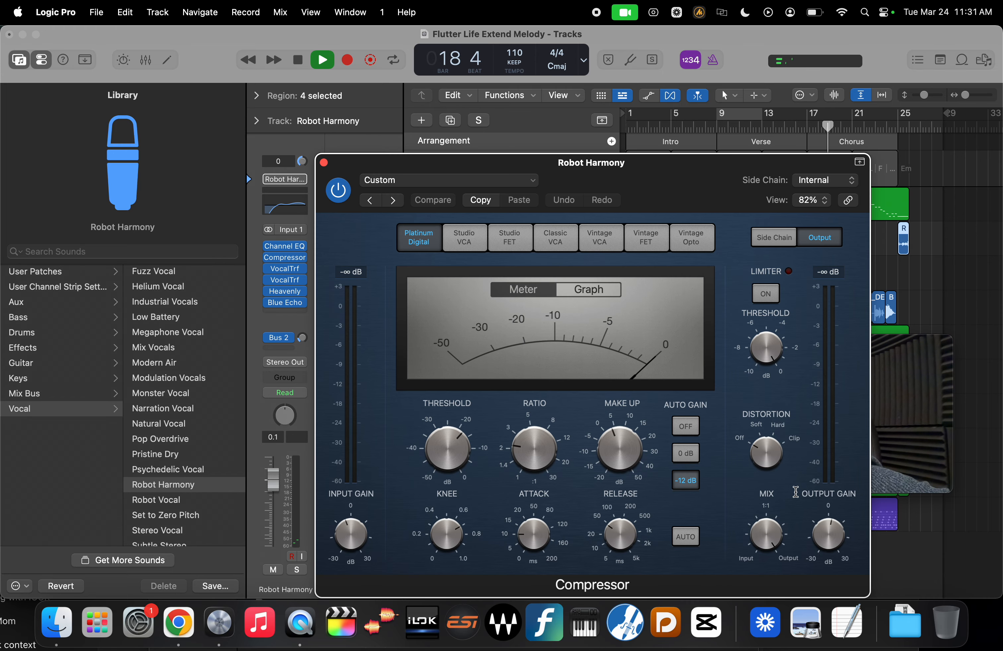
pyautogui.moveTo(830, 542)
pyautogui.mouseDown()
pyautogui.moveTo(830, 529)
pyautogui.moveTo(829, 545)
pyautogui.mouseUp()
pyautogui.moveTo(447, 449); pyautogui.dragTo(446, 452)
pyautogui.press('space')
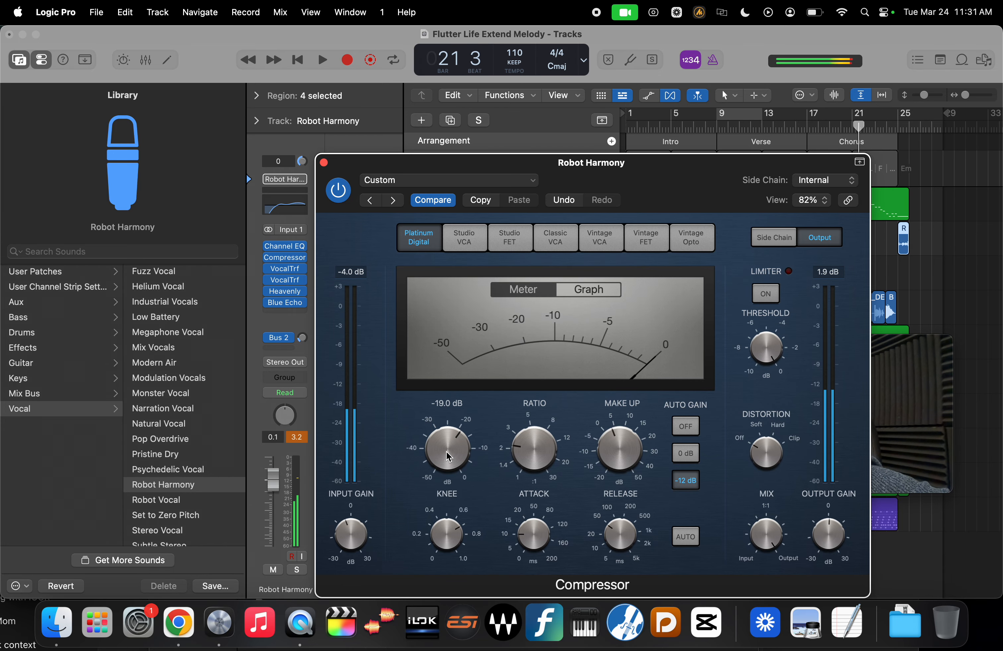
pyautogui.press('space')
pyautogui.press('space')
pyautogui.click(647, 125)
pyautogui.press('space')
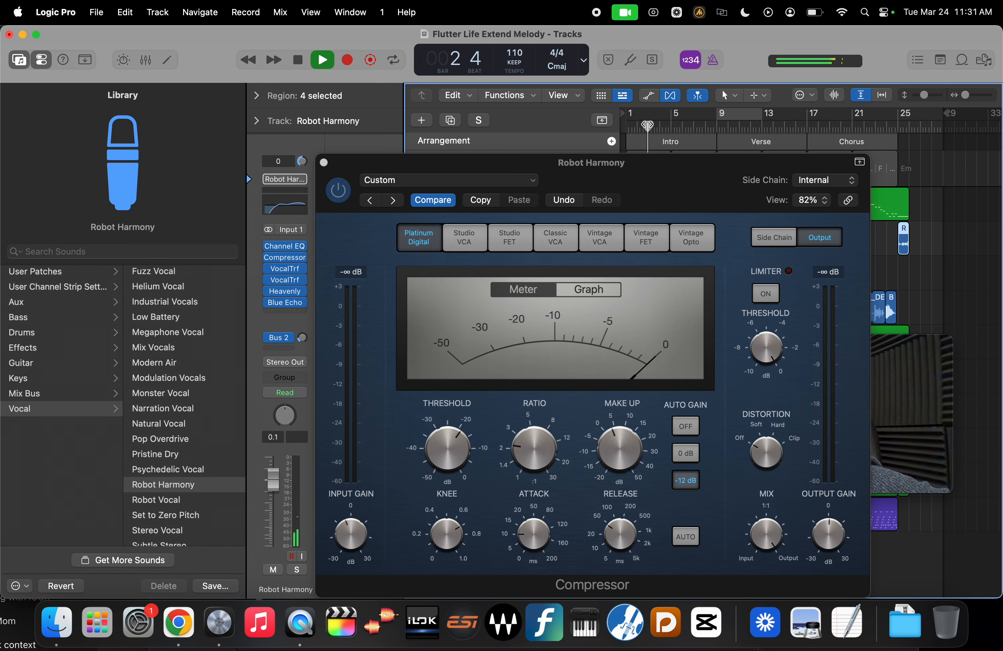
pyautogui.press('space')
pyautogui.click(323, 165)
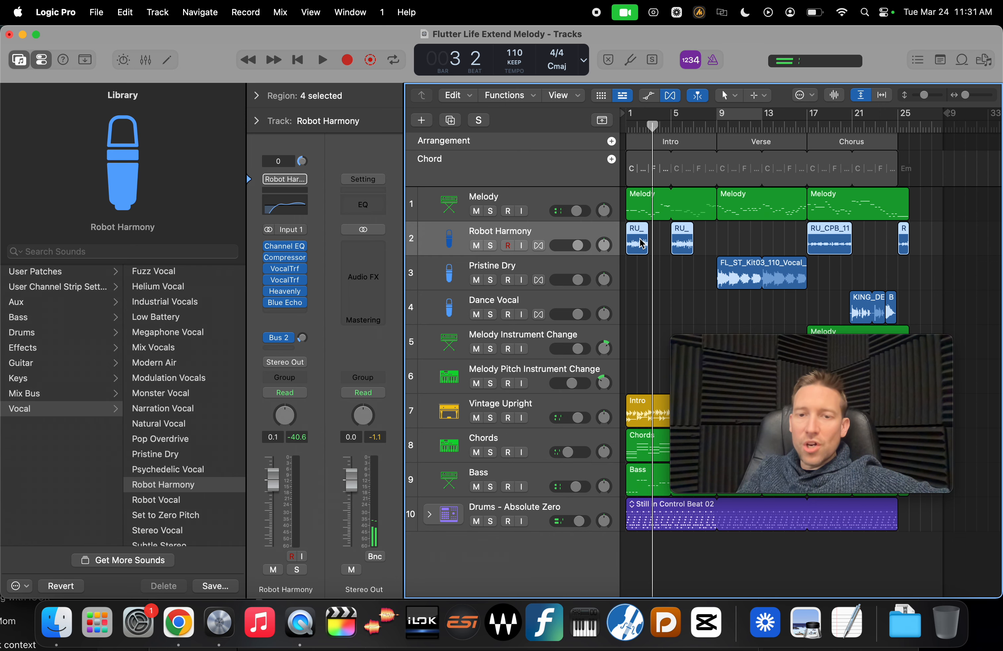
# Replay the Intro from about bar 2 and bypass the second Vocal Transformer on the Robot Harmony track
pyautogui.click(639, 125)
pyautogui.press('space')
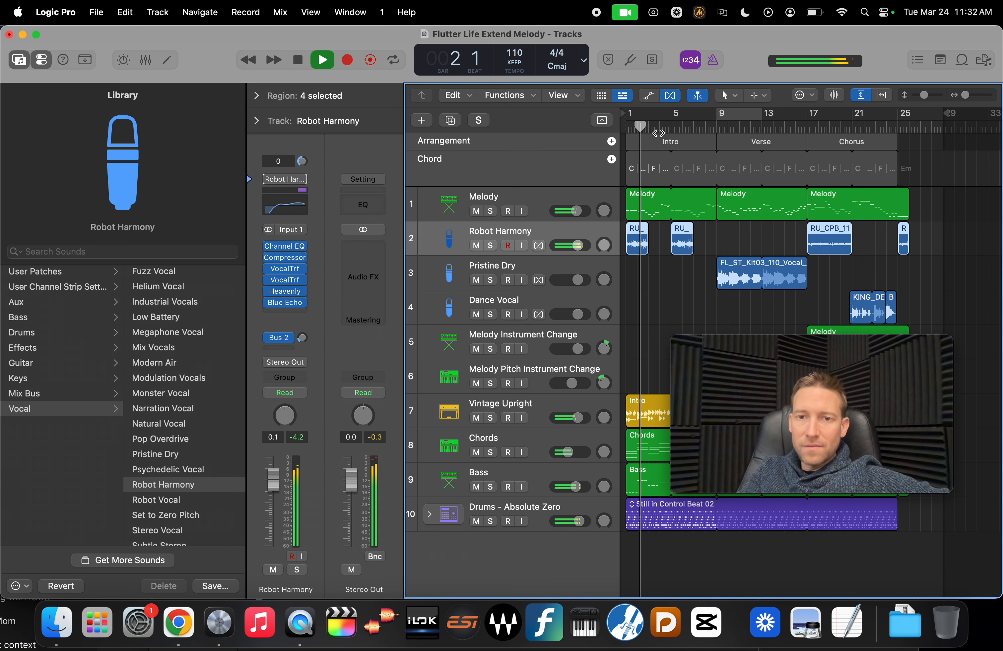
pyautogui.press('space')
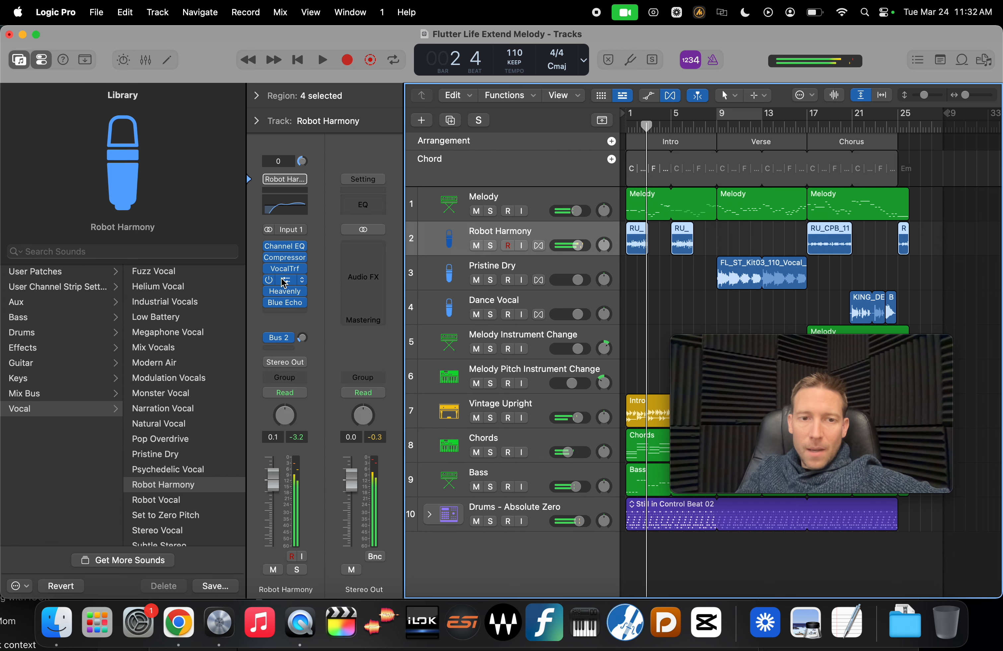
pyautogui.click(284, 280)
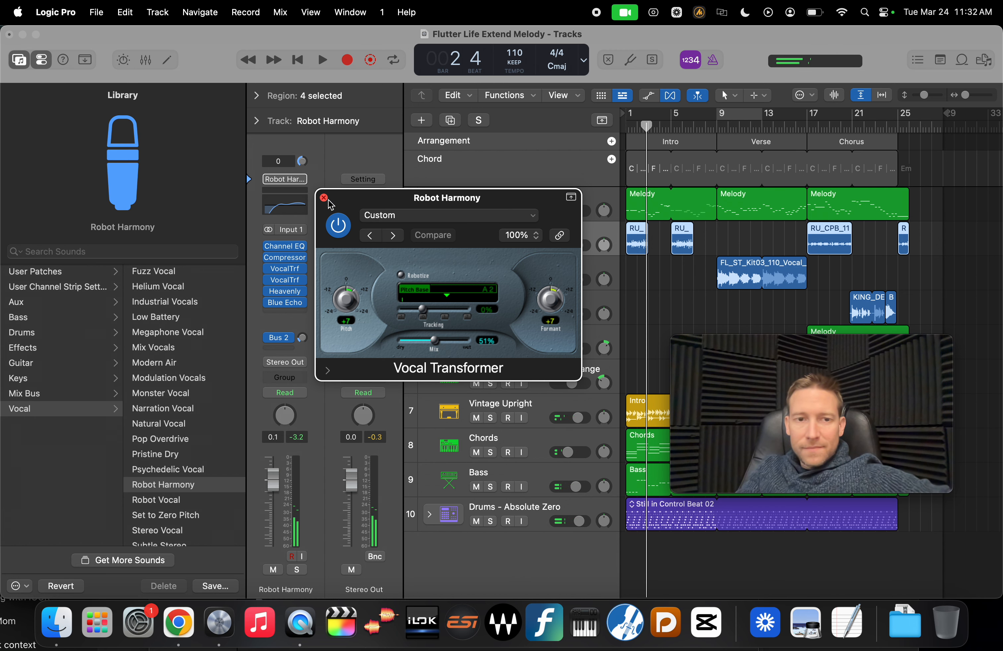
pyautogui.click(337, 226)
pyautogui.click(323, 198)
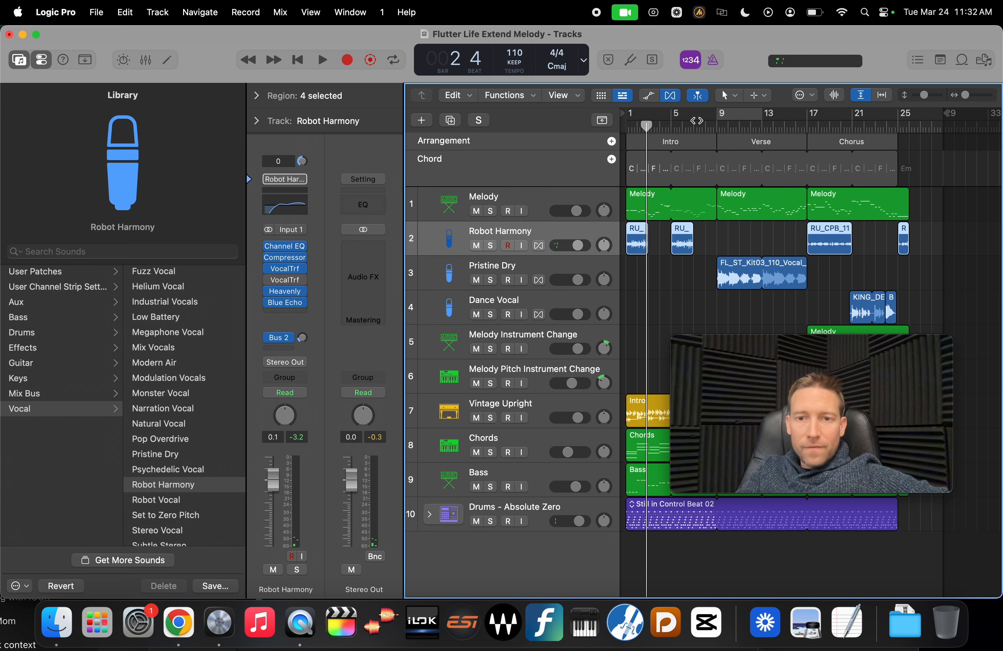
# Set the first Vocal Transformer's formant to -3 on the Robot Harmony track while playing the Intro from about bar 2
pyautogui.click(635, 126)
pyautogui.press('space')
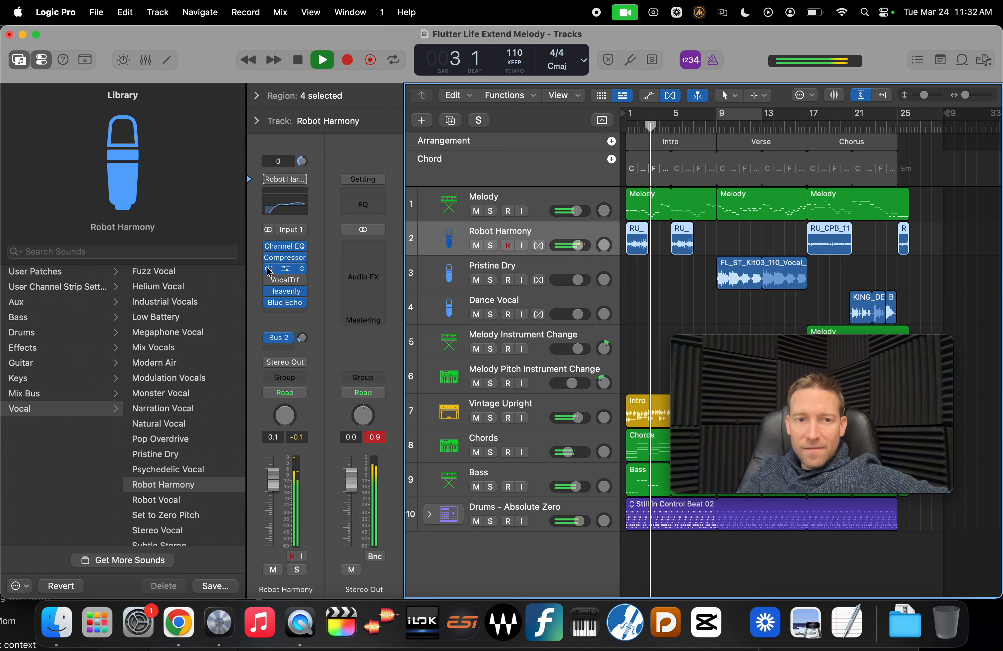
pyautogui.click(287, 272)
pyautogui.moveTo(574, 310); pyautogui.dragTo(559, 326)
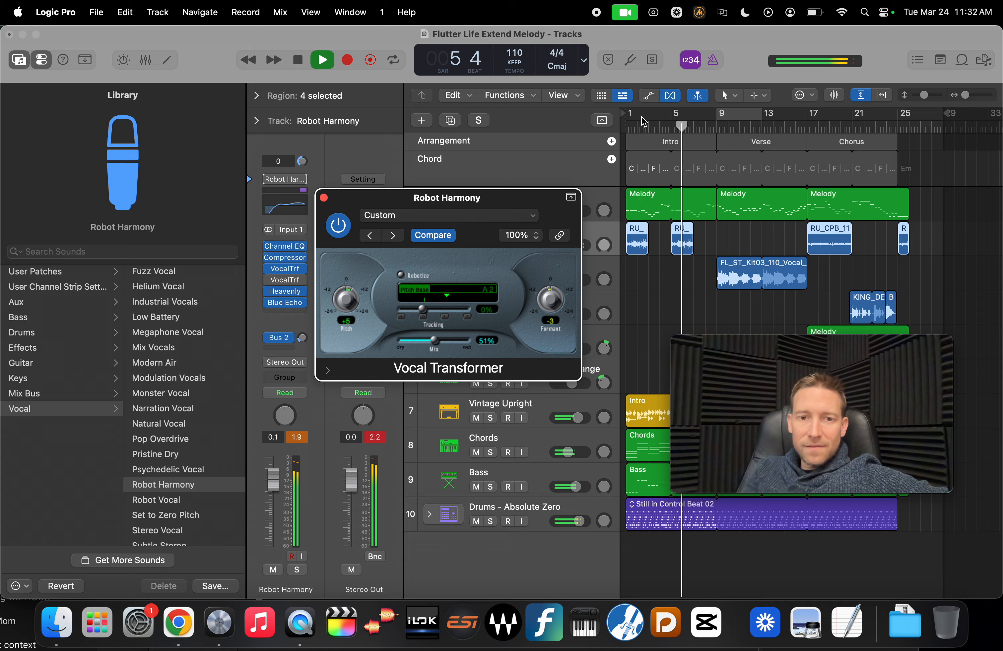
pyautogui.press('space')
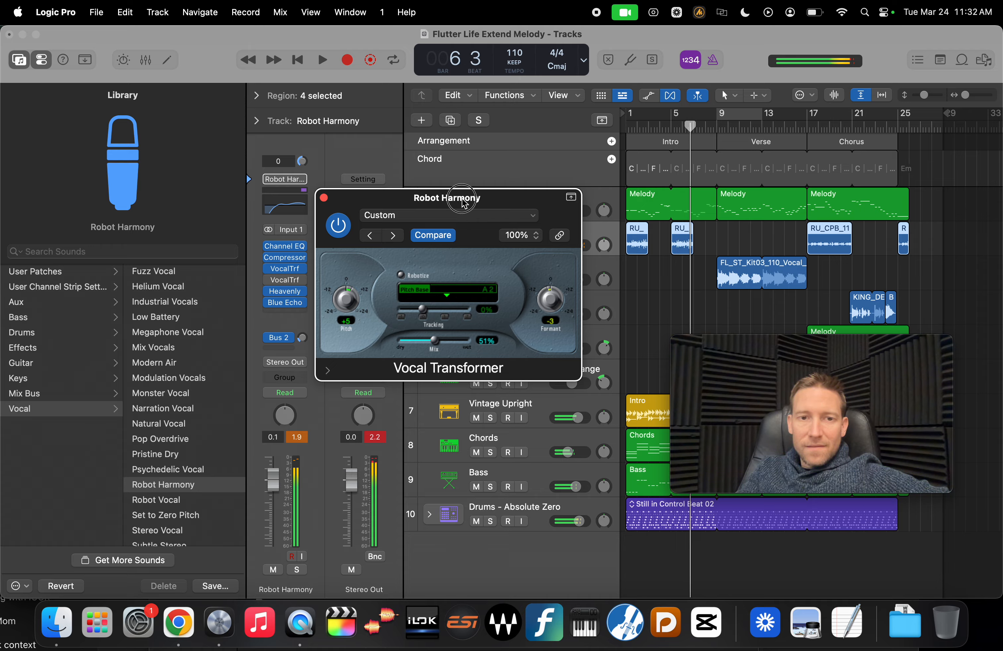
# Copy the first KING_DEC region on the Dance Vocal track to about bar 17 while playing the Chorus, and close the Vocal Transformer
pyautogui.moveTo(465, 204); pyautogui.dragTo(617, 304)
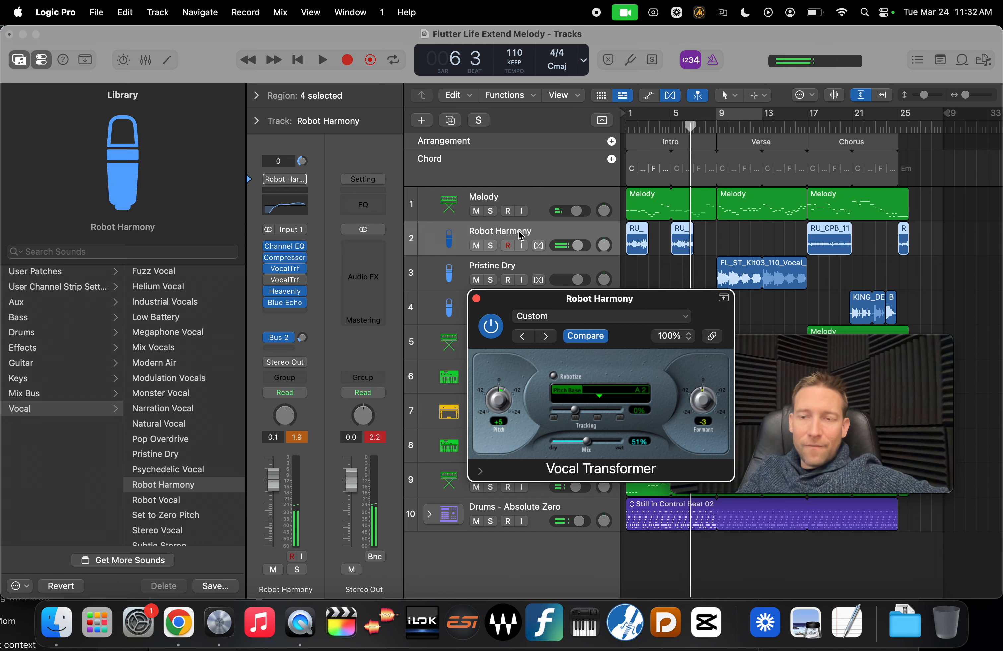
pyautogui.doubleClick(810, 135)
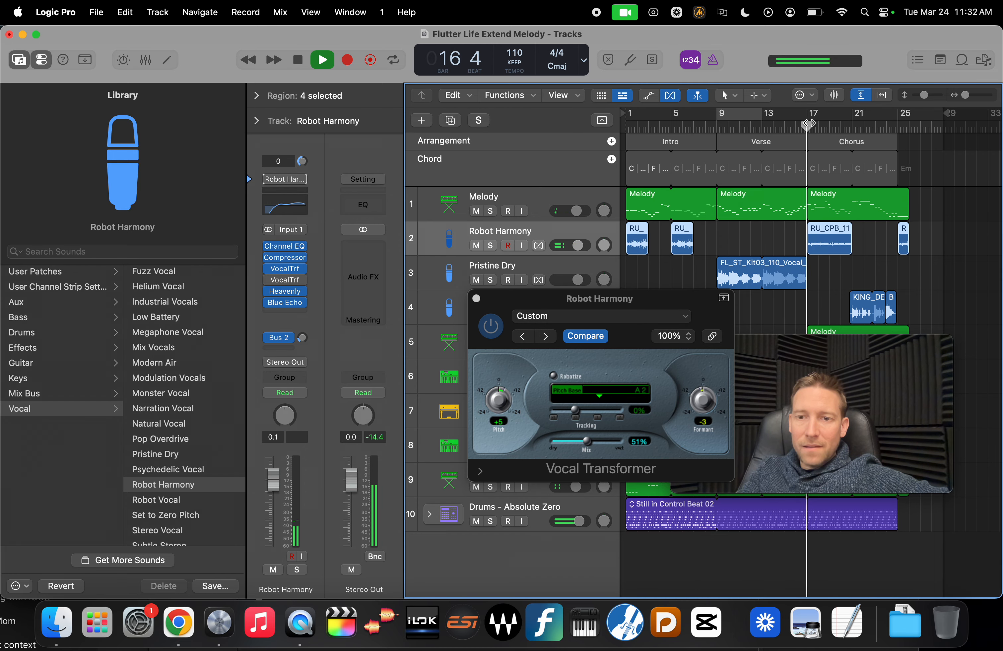
pyautogui.click(860, 301)
pyautogui.moveTo(860, 301); pyautogui.dragTo(828, 299)
pyautogui.click(820, 300)
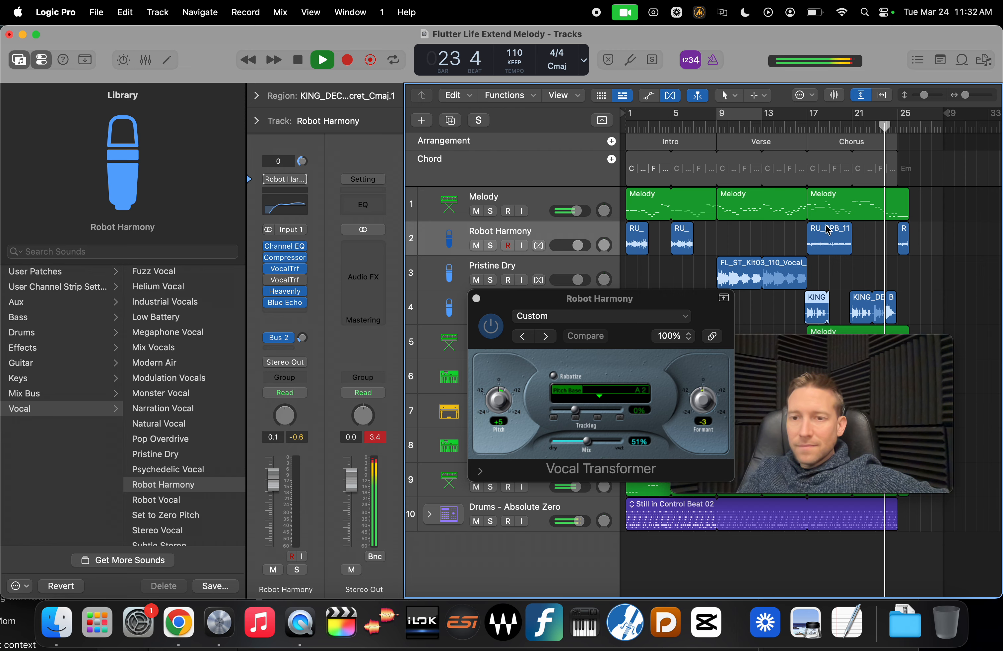
pyautogui.click(476, 298)
pyautogui.press('space')
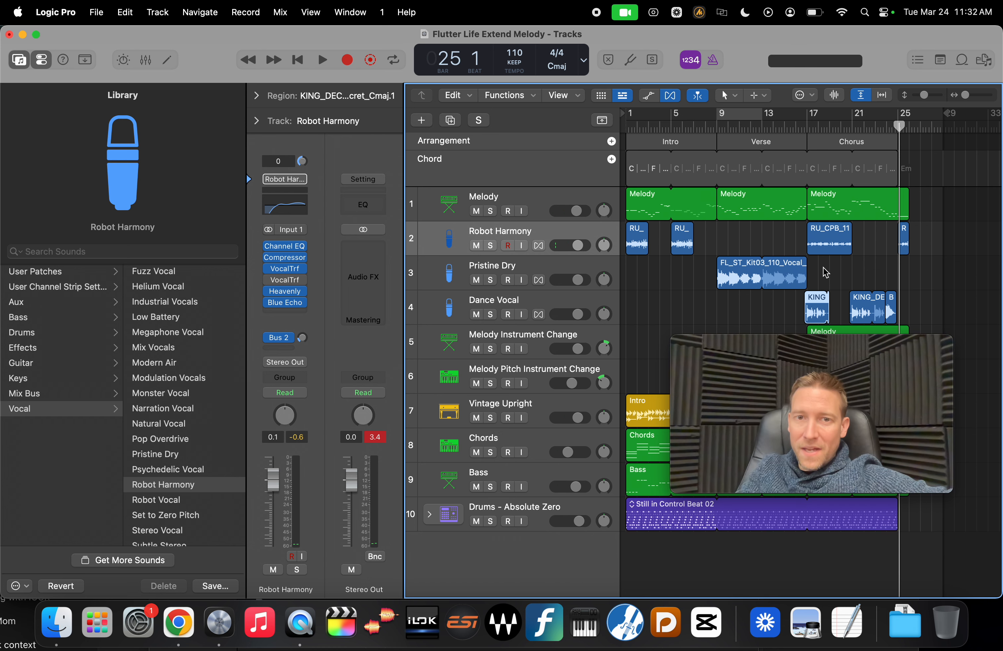
pyautogui.click(698, 307)
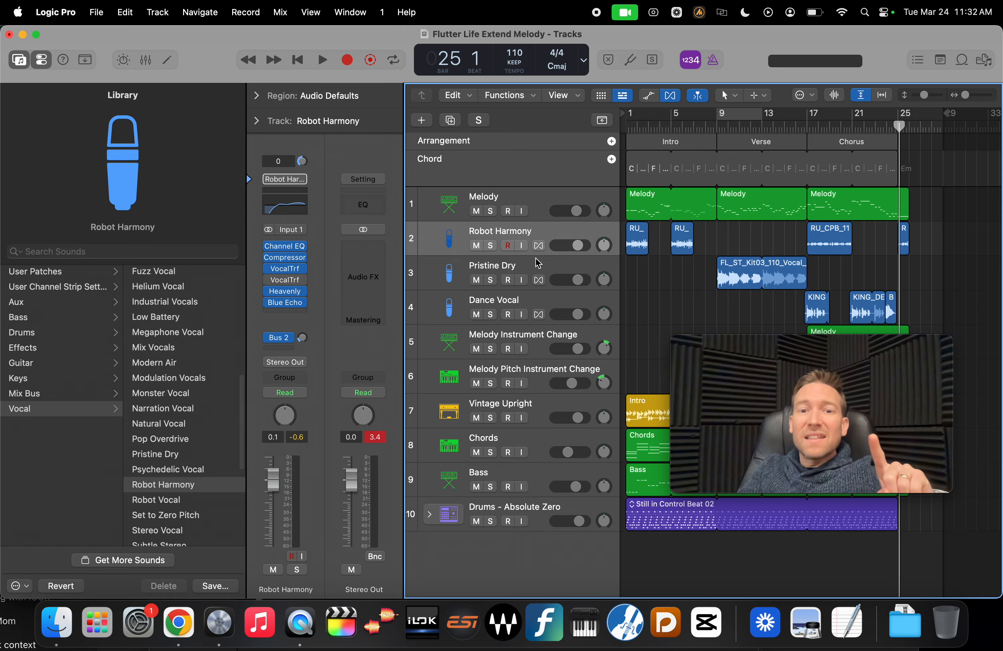
# Fit all regions to the Tracks area's width, unobstructed by the Movie Recording window, and take a full-screen screenshot
pyautogui.press('Down')
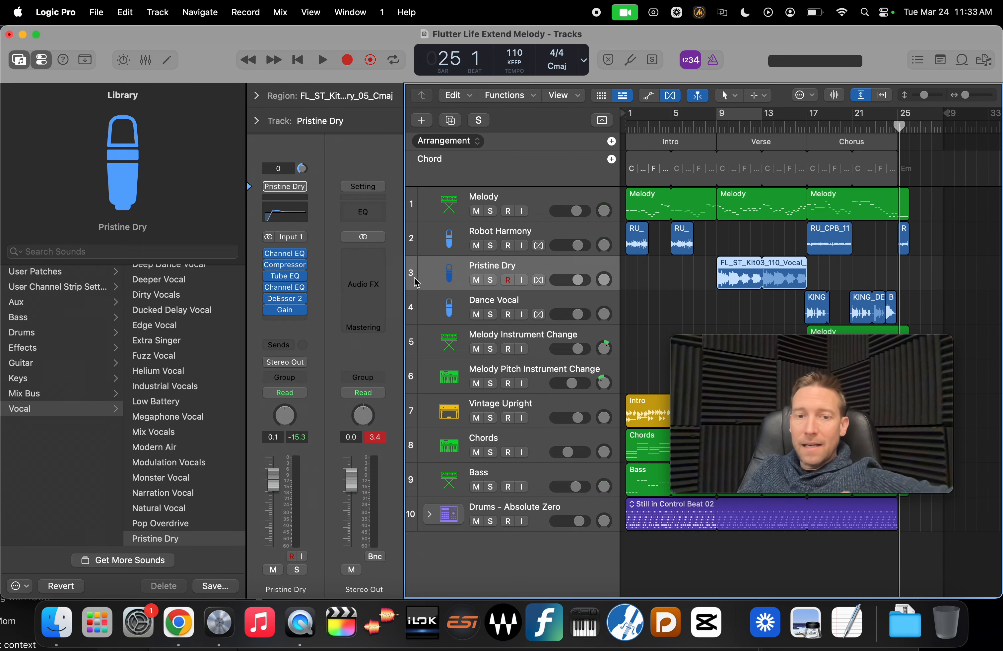
pyautogui.moveTo(749, 346); pyautogui.dragTo(474, 413)
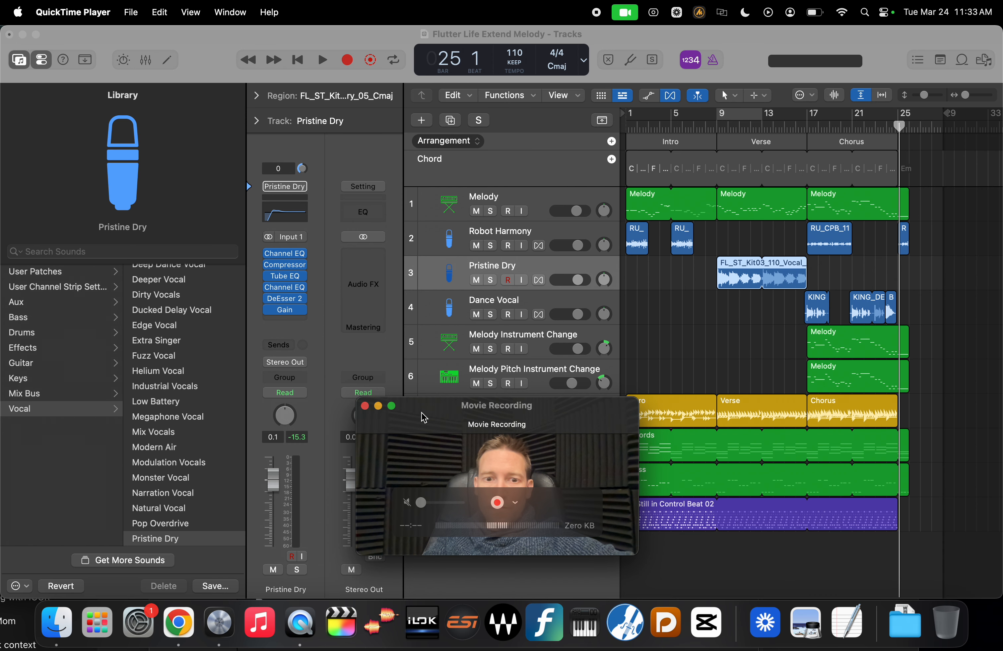
pyautogui.click(880, 98)
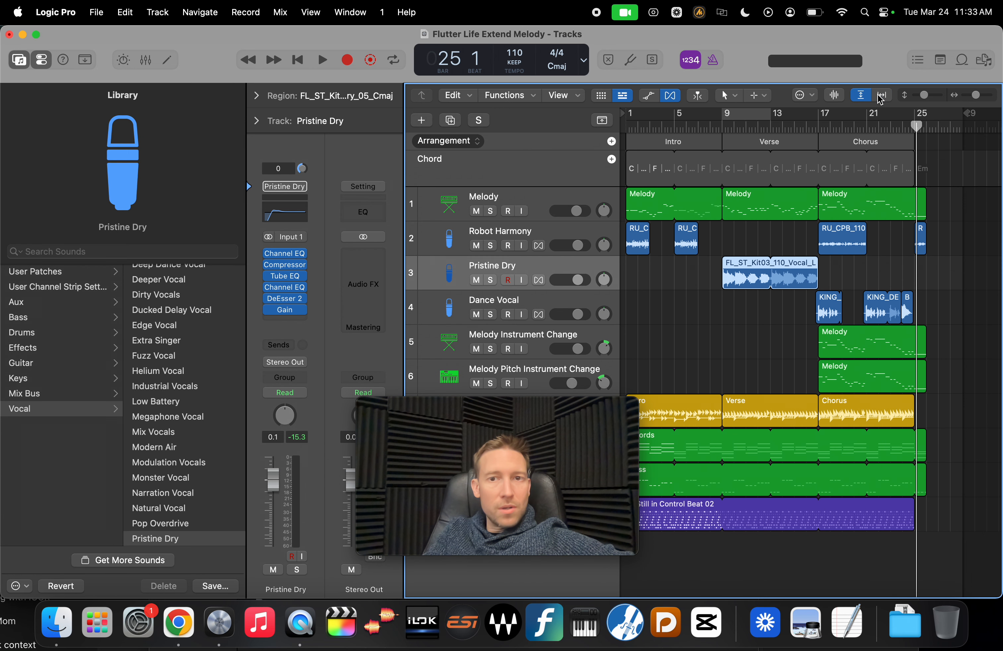
pyautogui.click(880, 97)
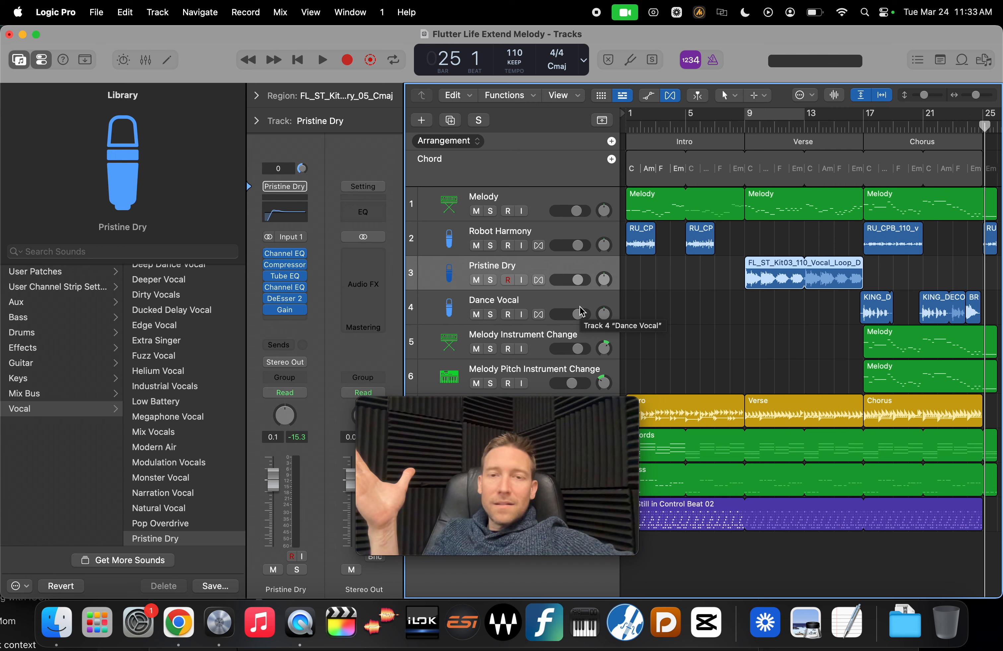
pyautogui.press('super+shift+3')
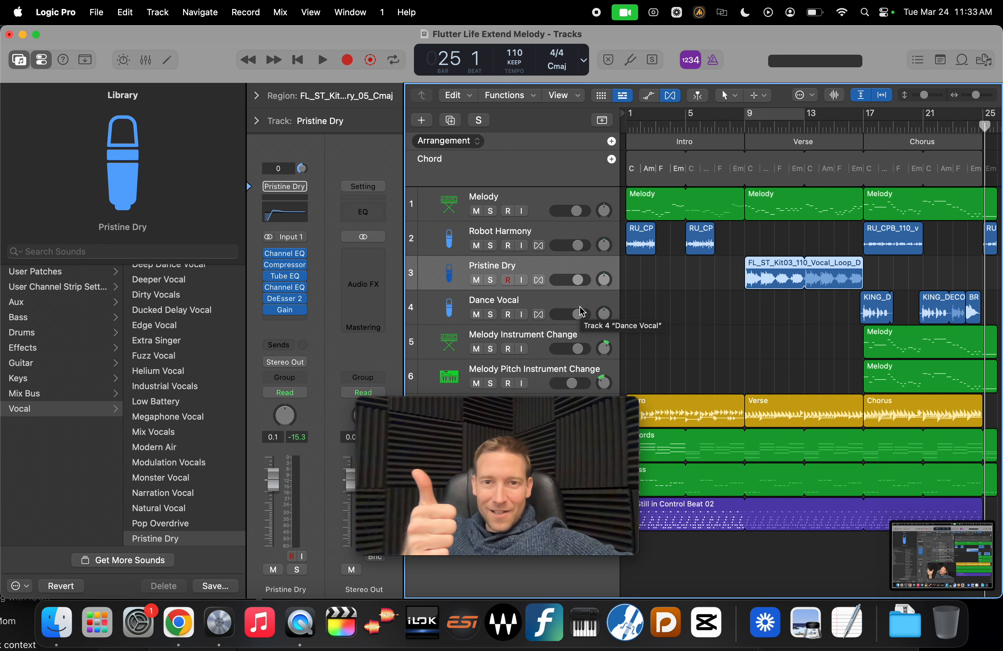